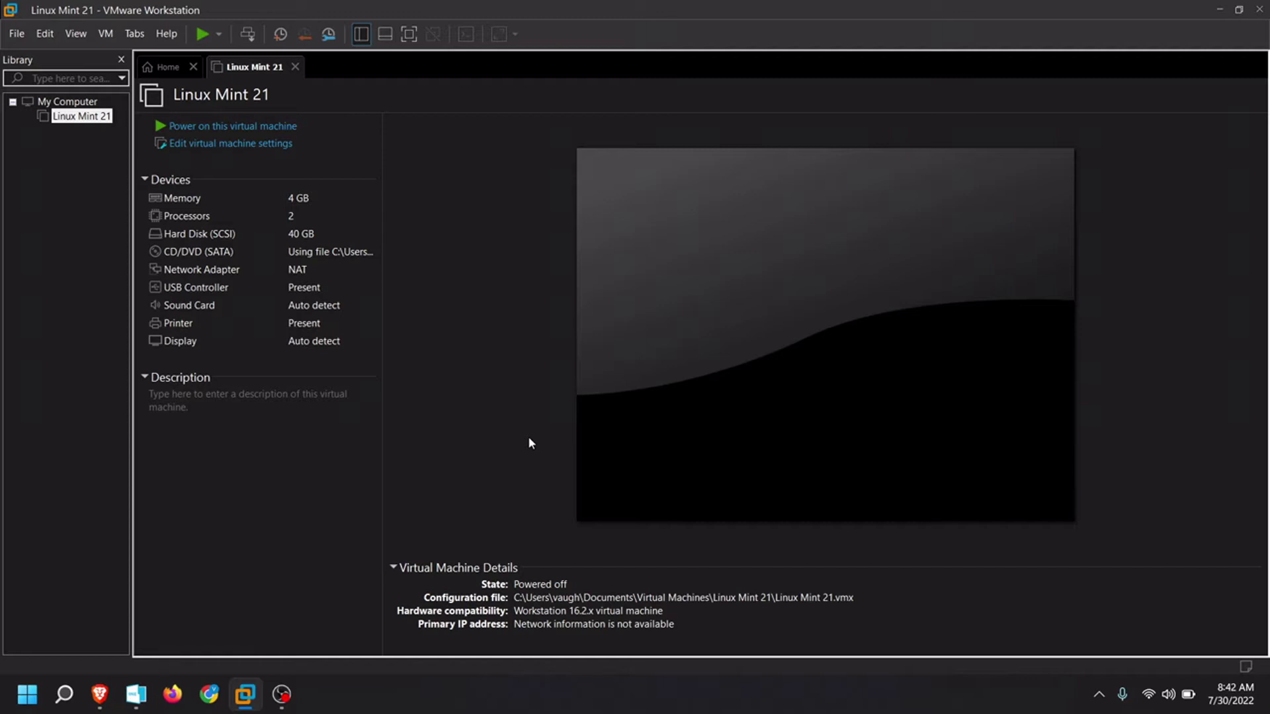
# - Power on the Linux Mint 21 VM and boot the Start Linux Mint 21 Cinnamon 64-bit GRUB entry
pyautogui.click(257, 128)
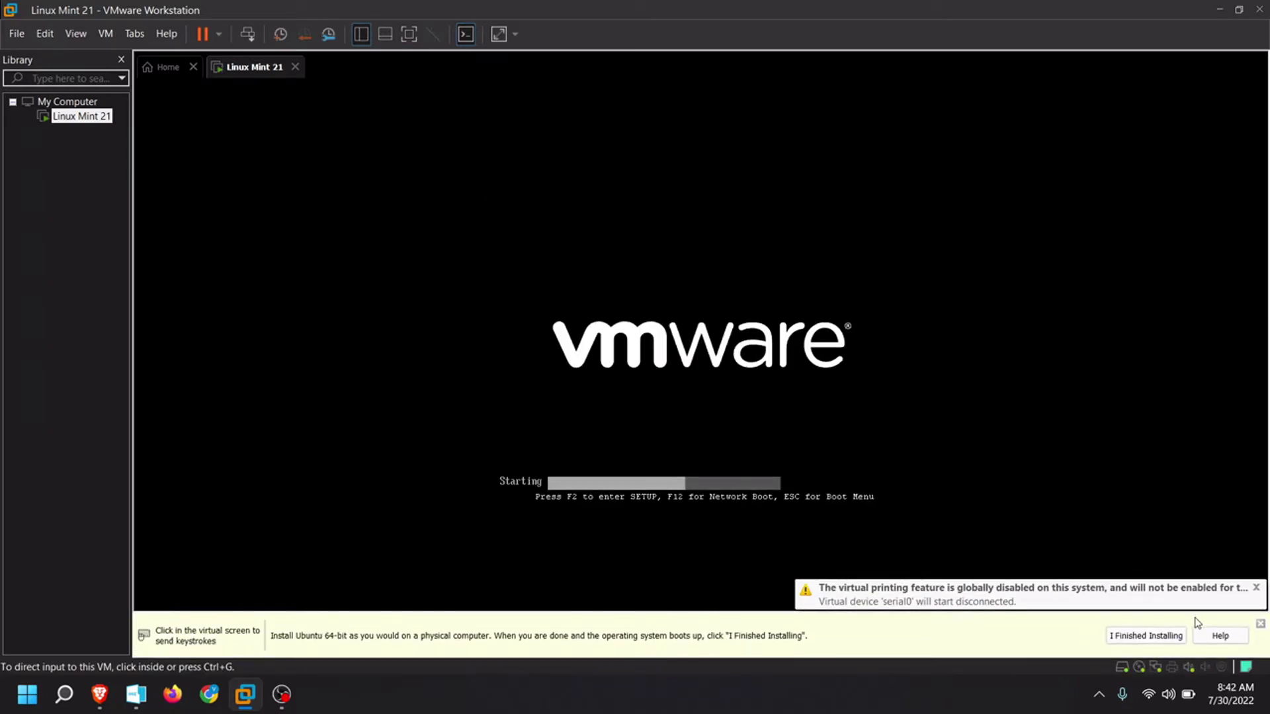
pyautogui.click(1259, 625)
pyautogui.click(621, 391)
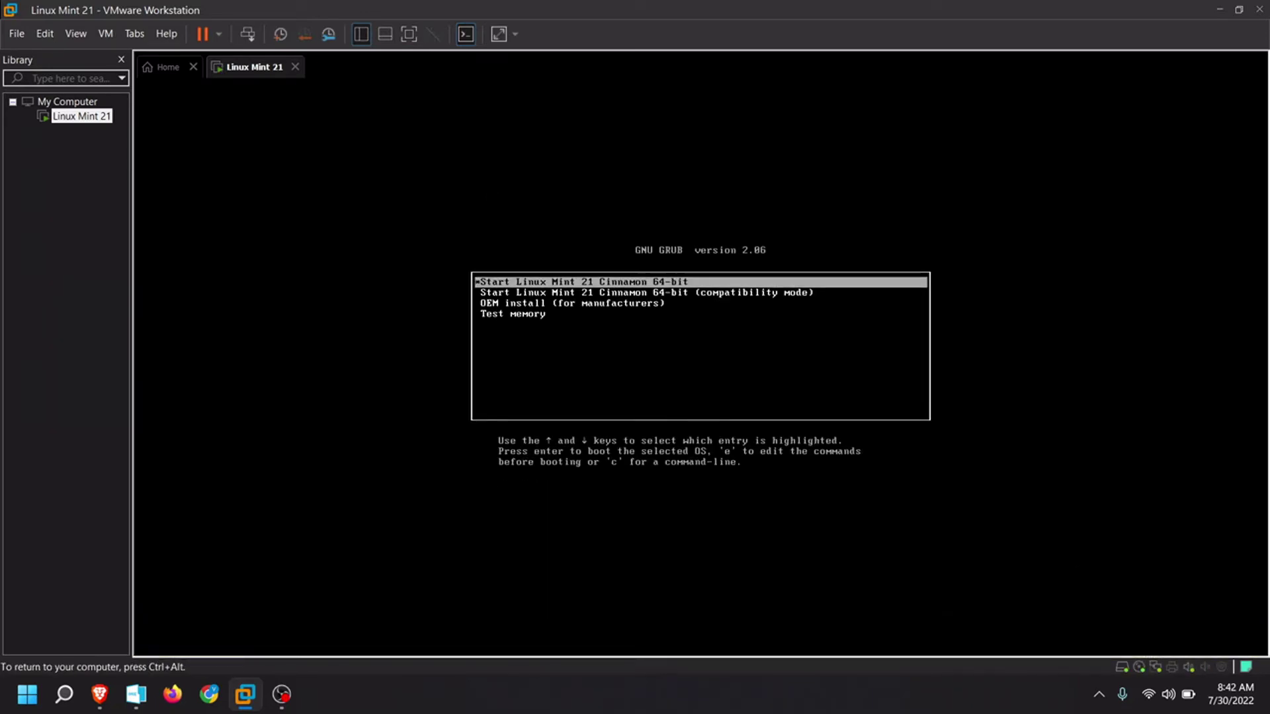
pyautogui.press('Down')
pyautogui.press('Up')
pyautogui.press('Return')
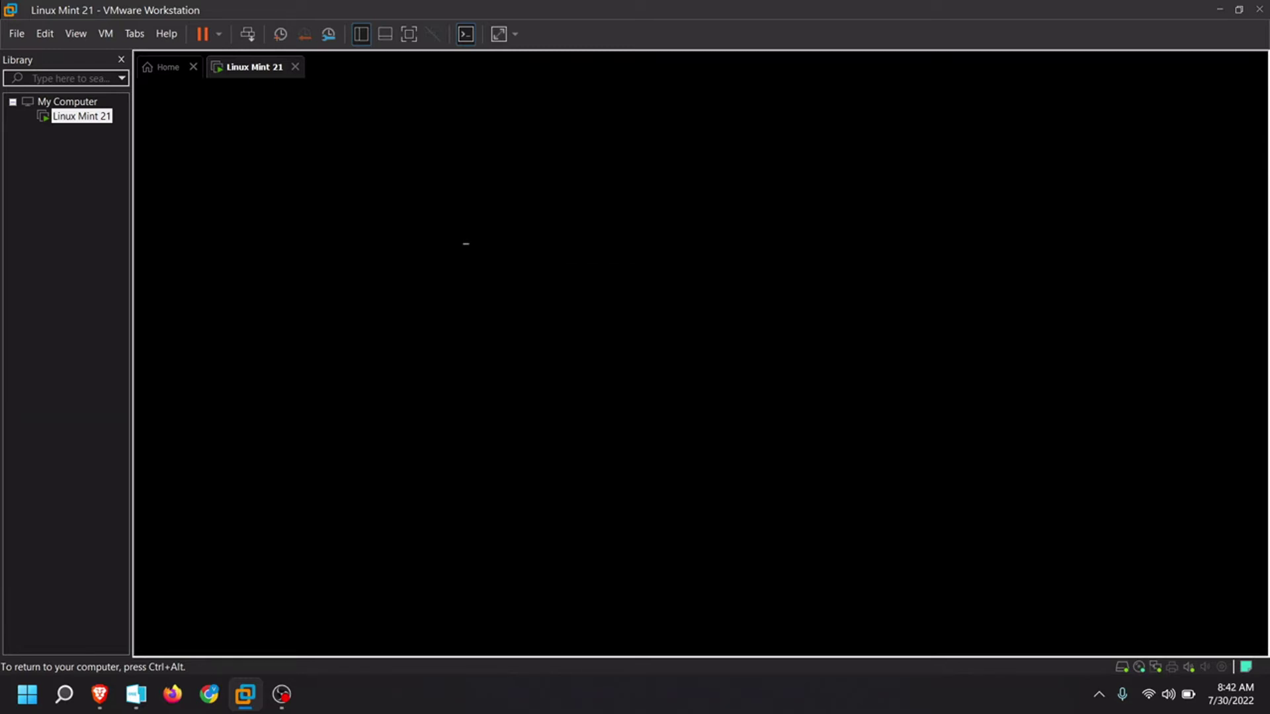
pyautogui.hotkey('ctrl', 'alt')
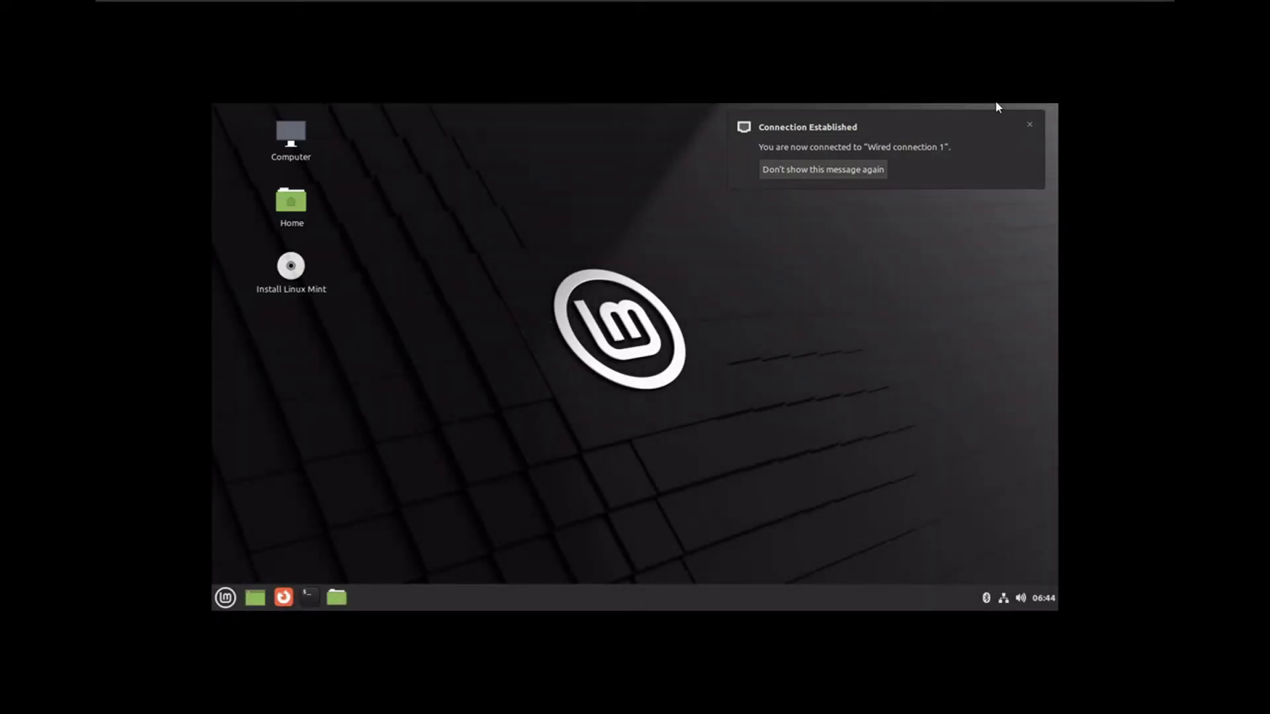
# - Dismiss the connection notification and launch System Settings from the applications menu, maximized
pyautogui.click(1030, 125)
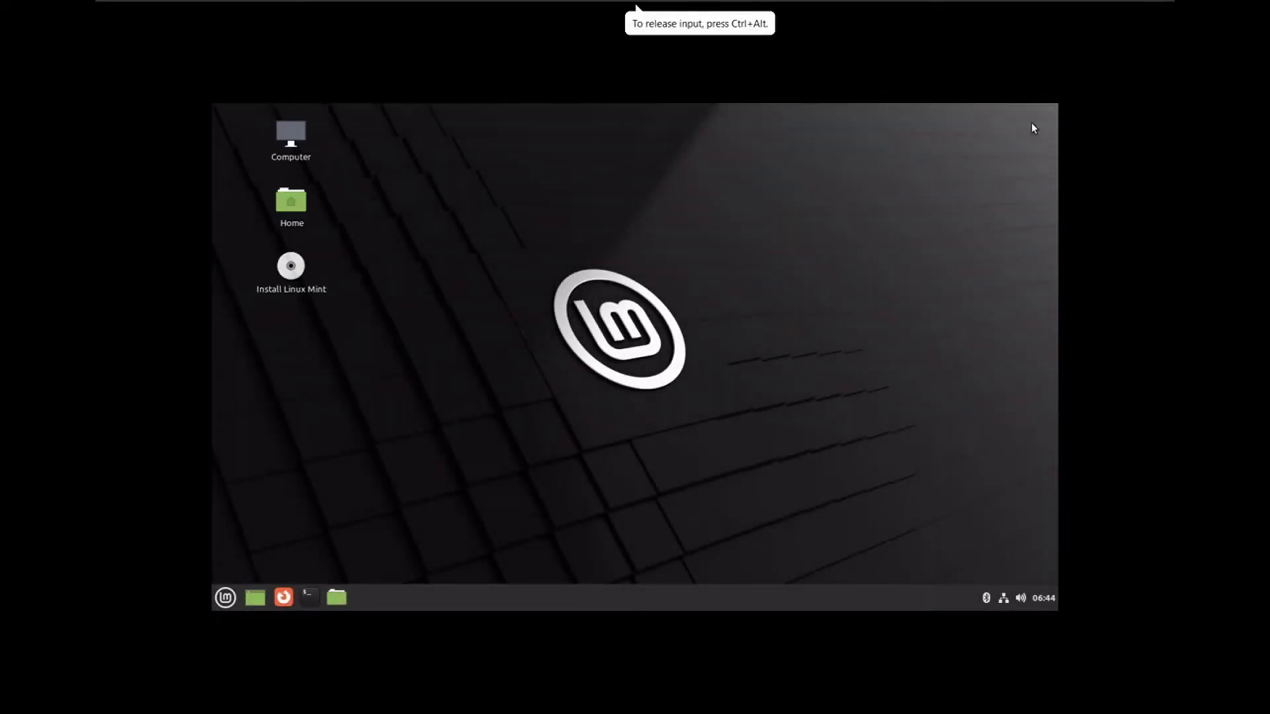
pyautogui.rightClick(681, 301)
pyautogui.click(602, 305)
pyautogui.rightClick(570, 403)
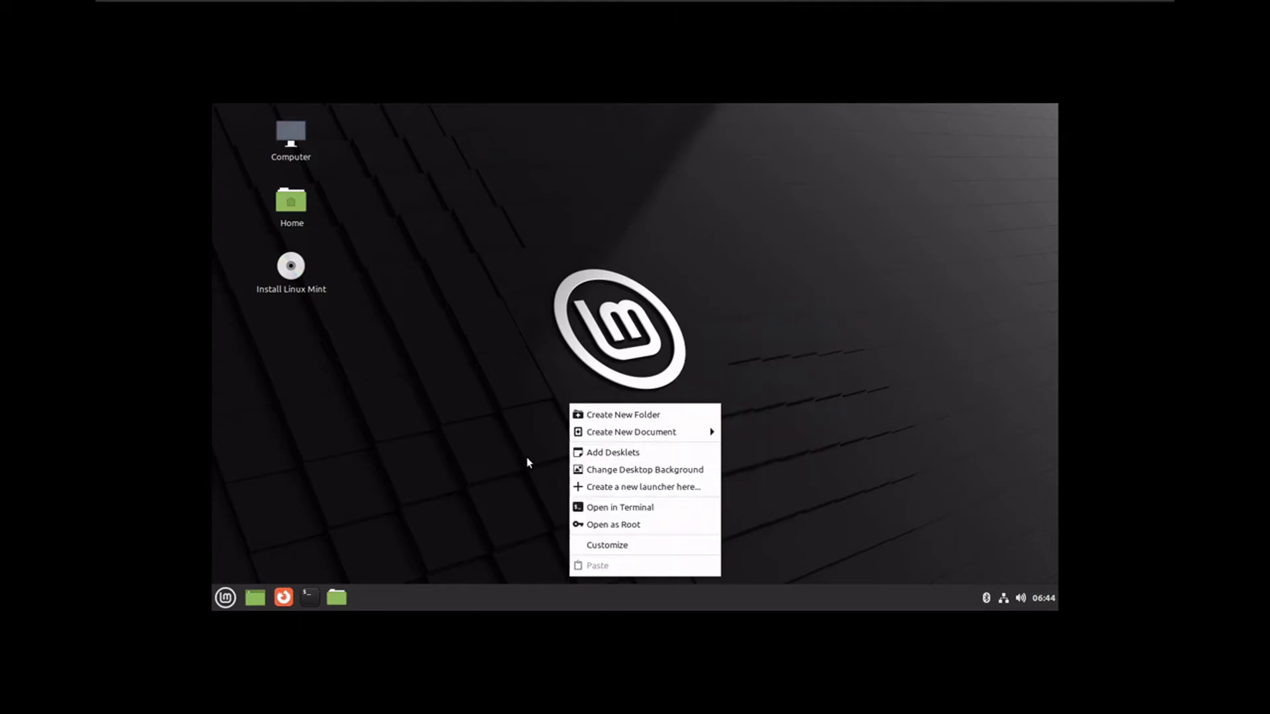
pyautogui.click(329, 496)
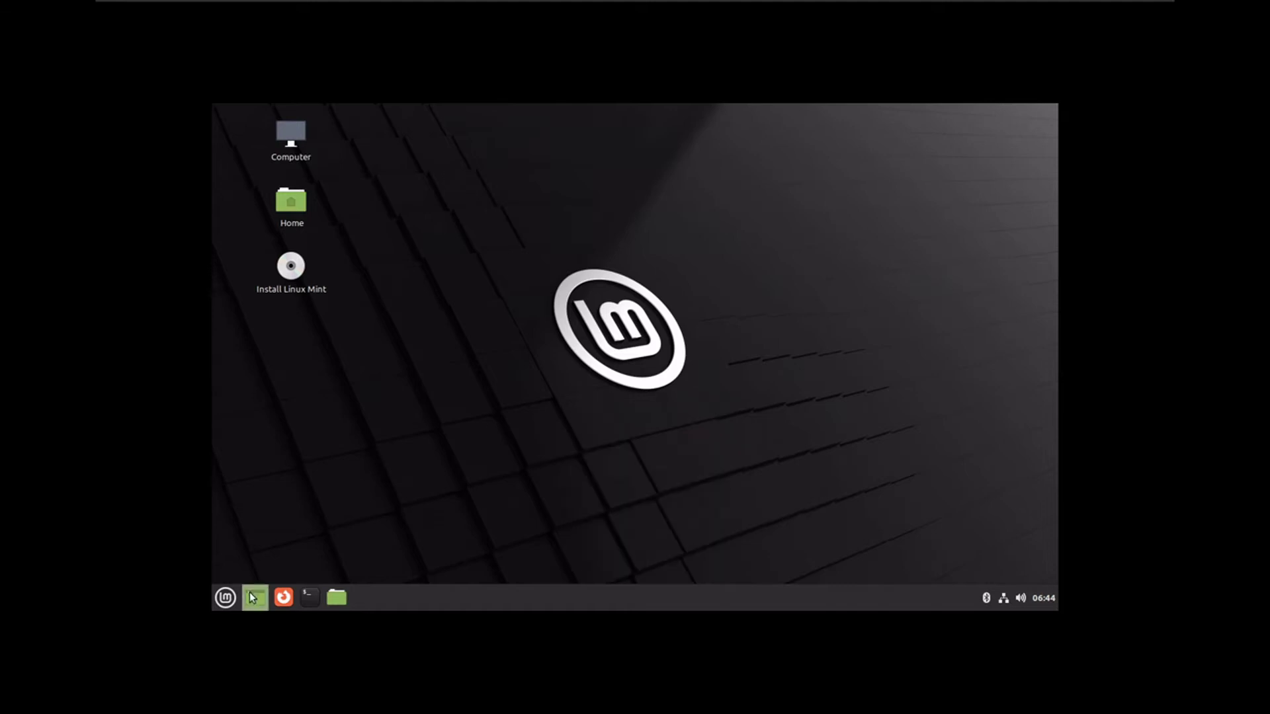
pyautogui.click(226, 597)
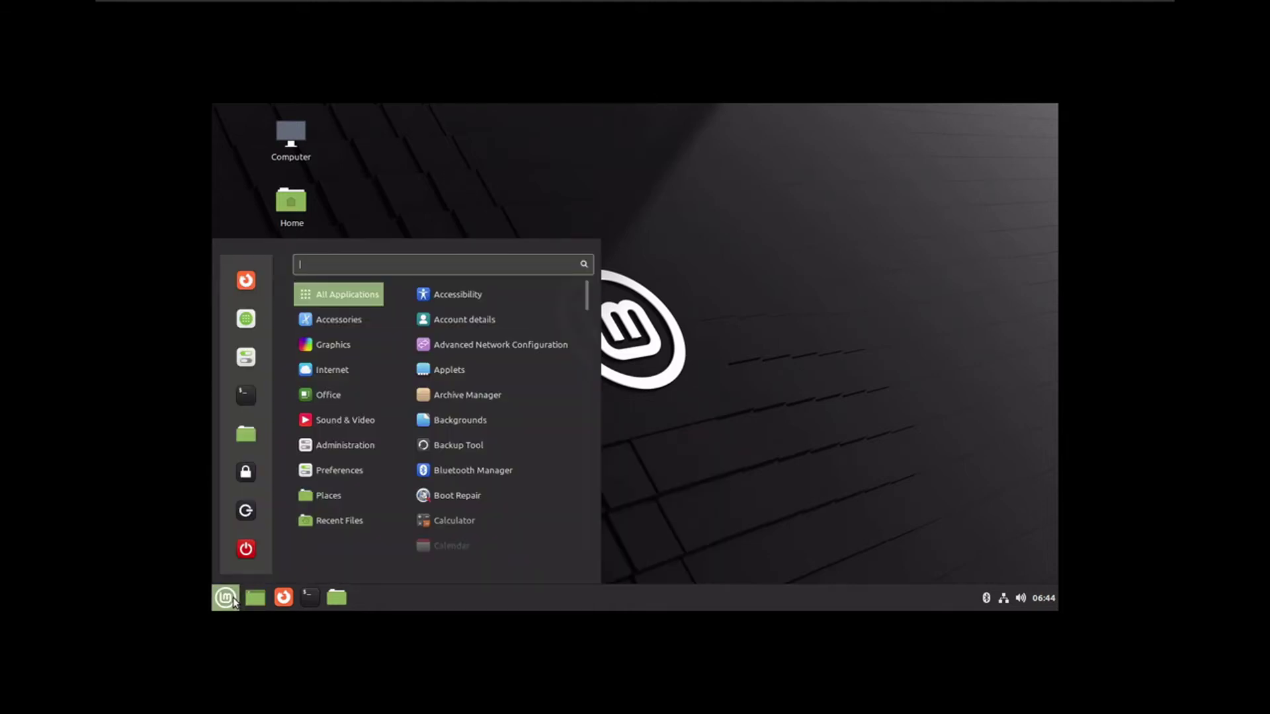
pyautogui.click(244, 359)
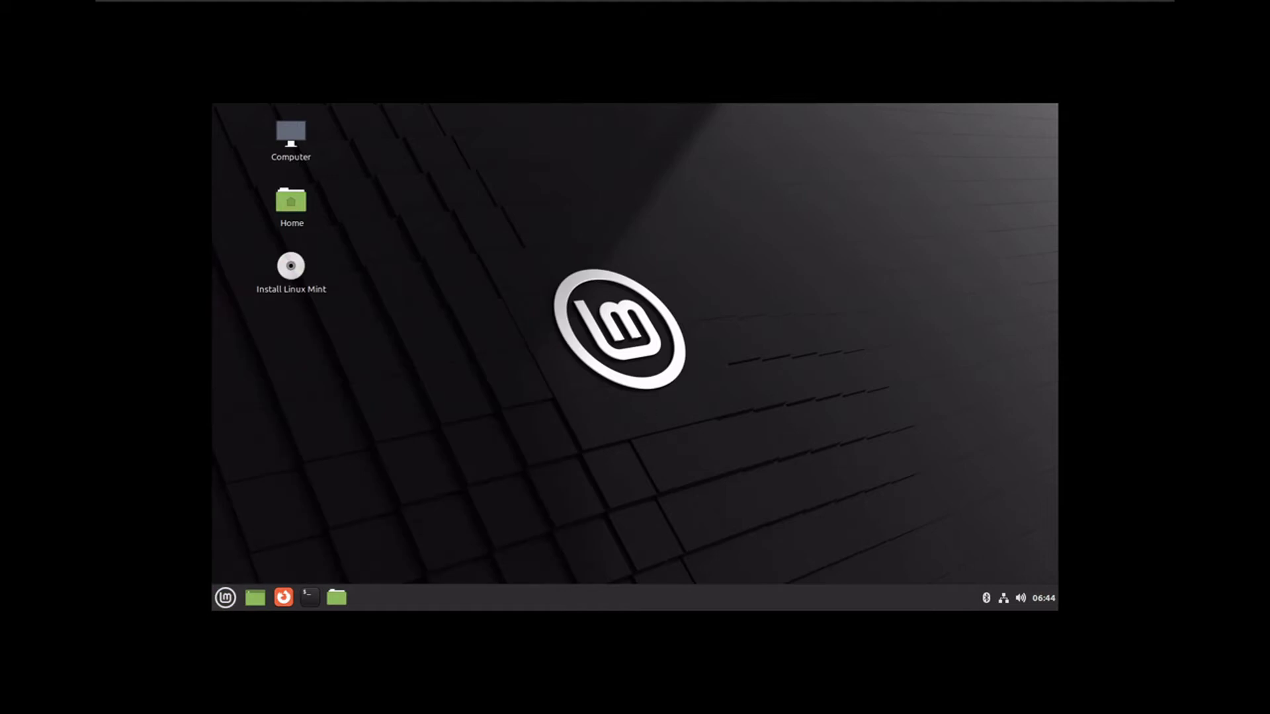
pyautogui.click(860, 154)
# - Set the Display resolution to 1920 × 1080, apply and keep it, then close Settings
pyautogui.scroll(-3, 581, 457)
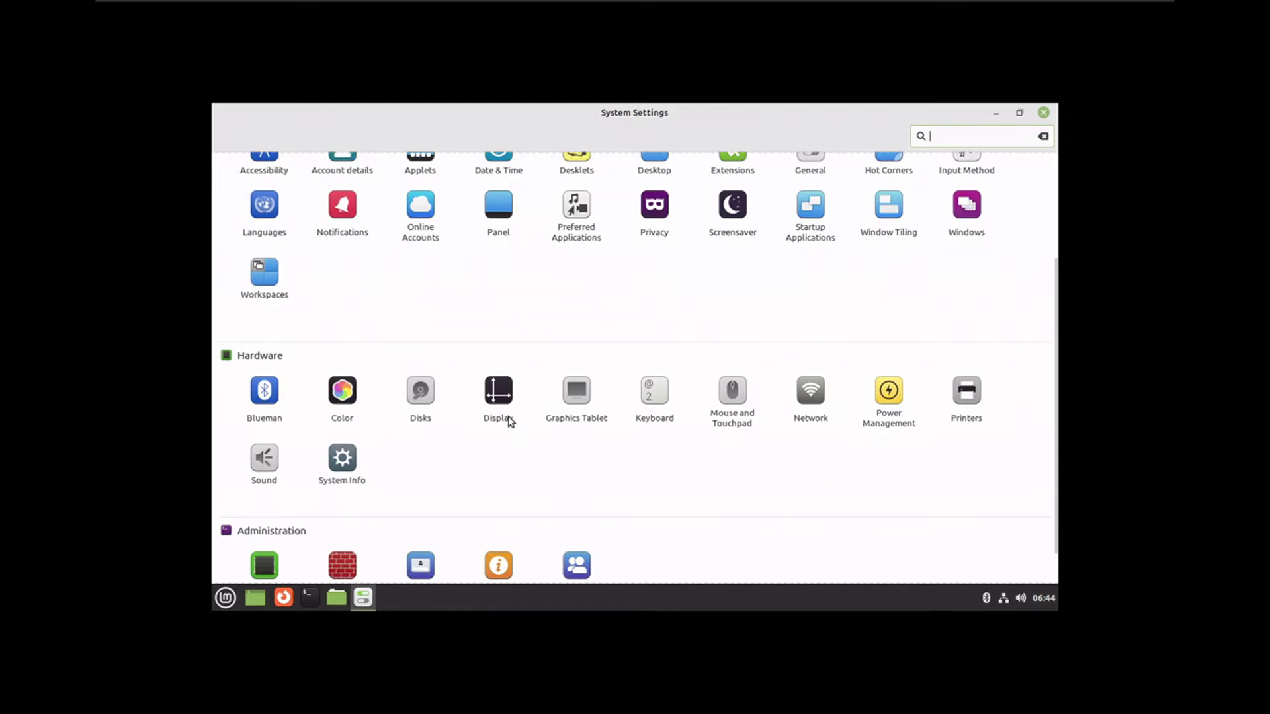
pyautogui.click(501, 411)
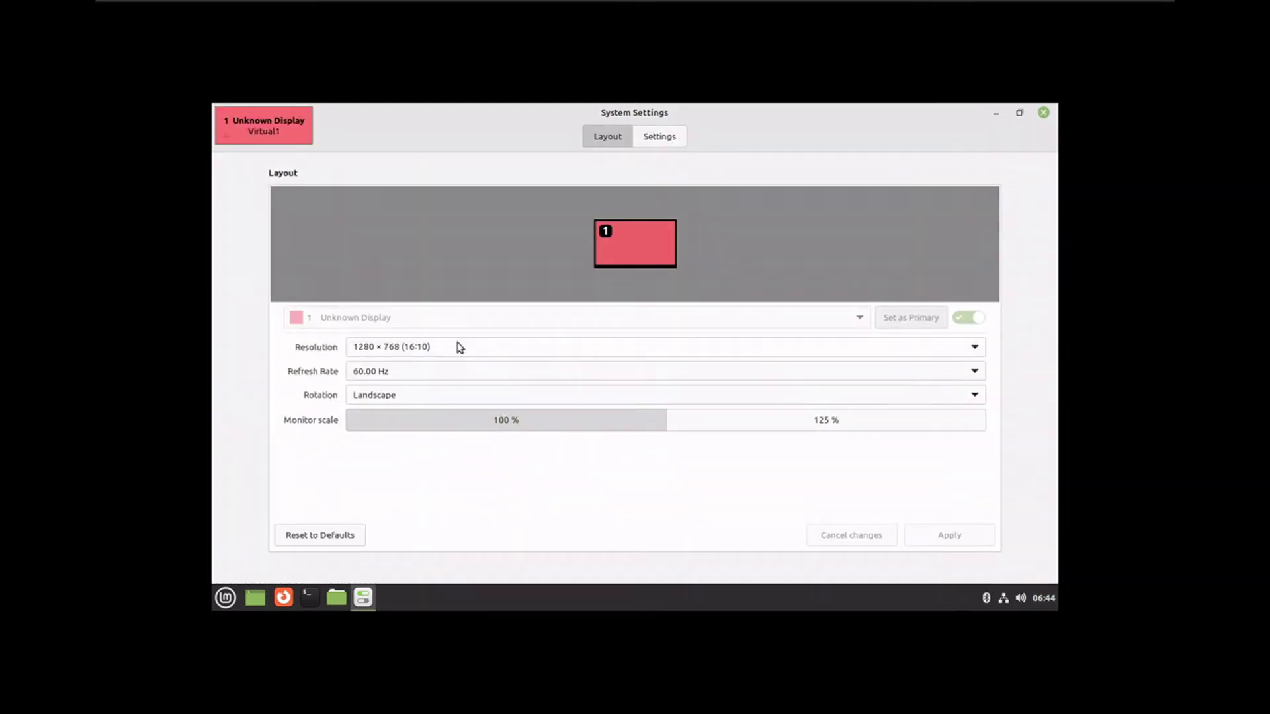
pyautogui.click(459, 347)
pyautogui.click(493, 144)
pyautogui.click(967, 534)
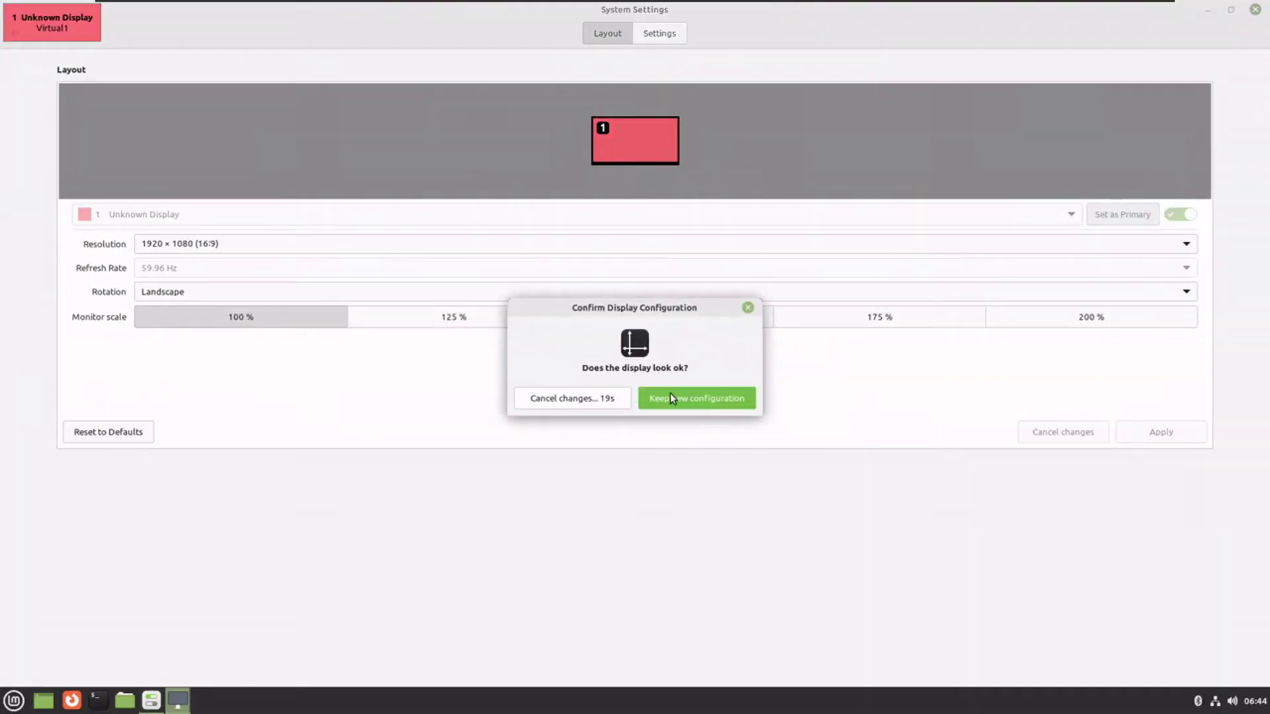
pyautogui.click(676, 397)
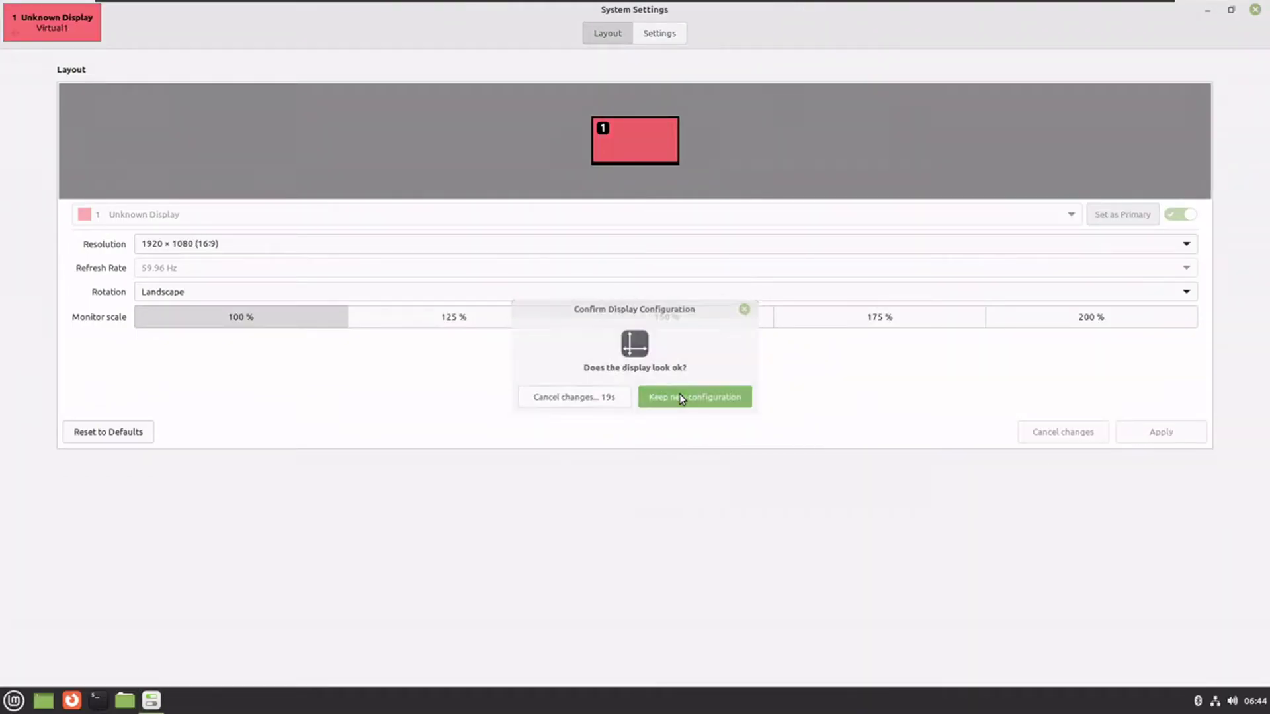
pyautogui.click(1256, 10)
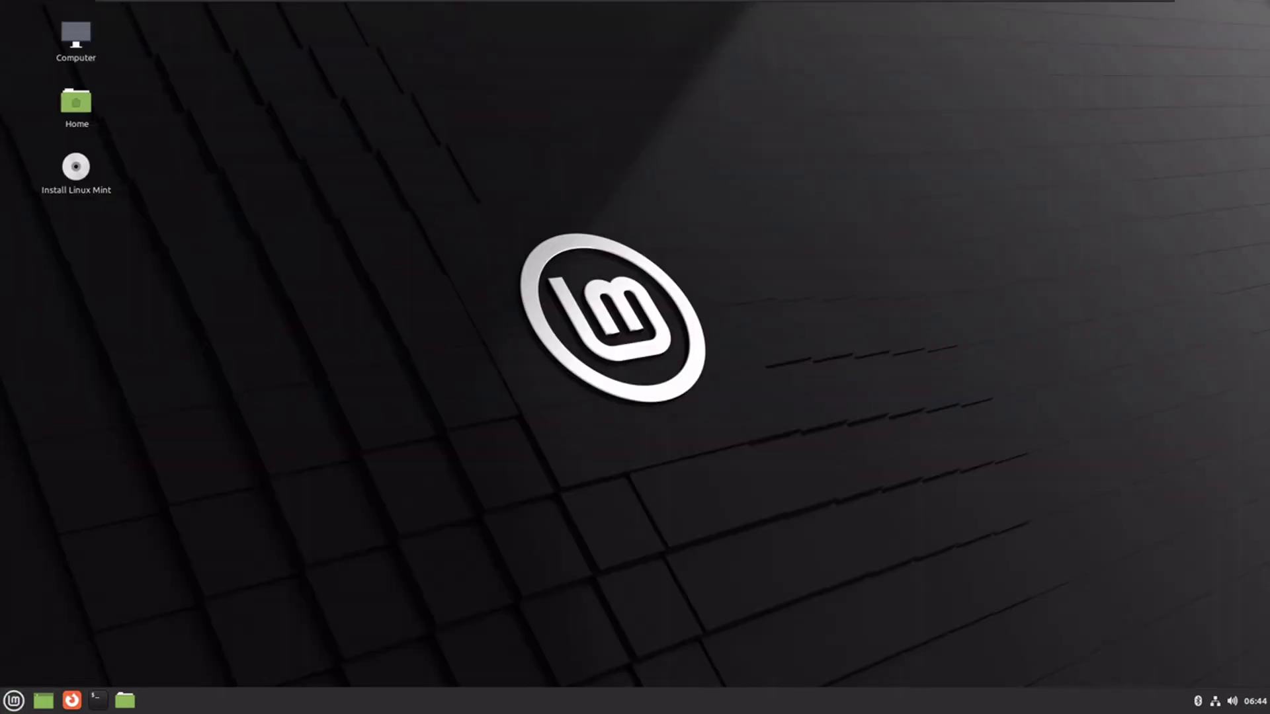
# - Launch the Linux Mint installer from the Install Linux Mint desktop icon
pyautogui.doubleClick(76, 178)
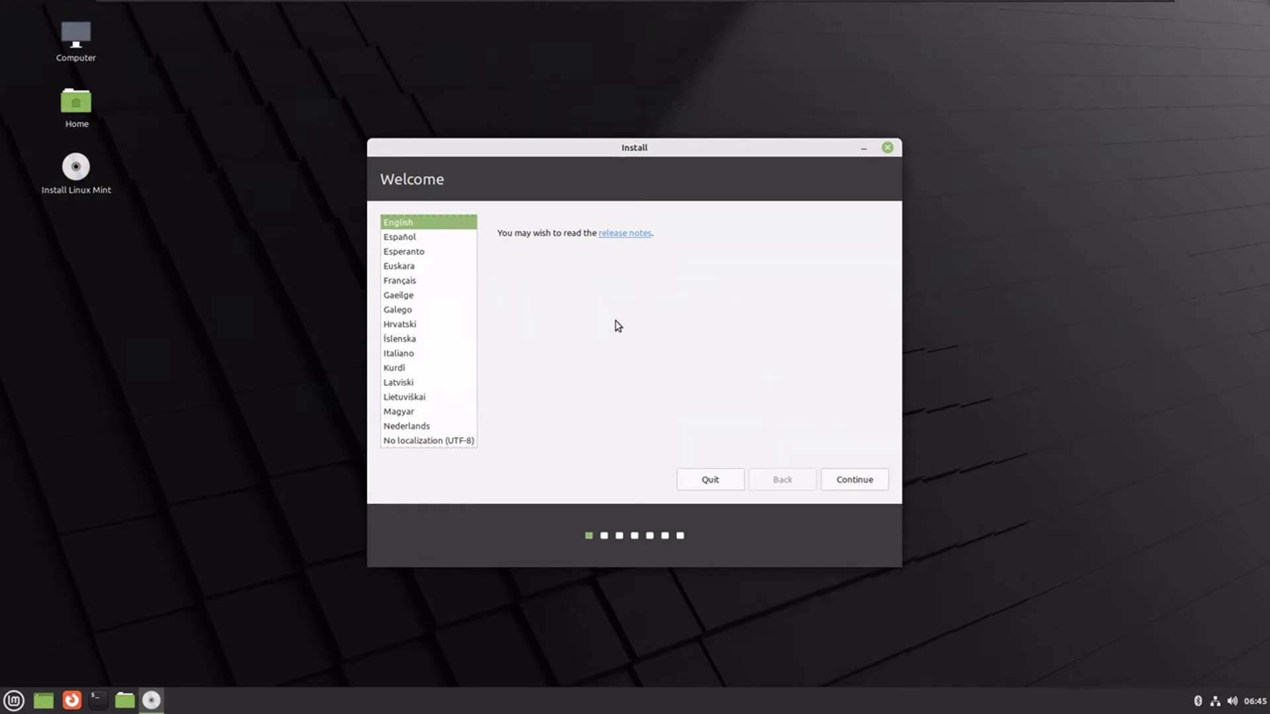
# - Accept English language and the English (US) keyboard layout, leaving multimedia codecs uninstalled
pyautogui.click(850, 478)
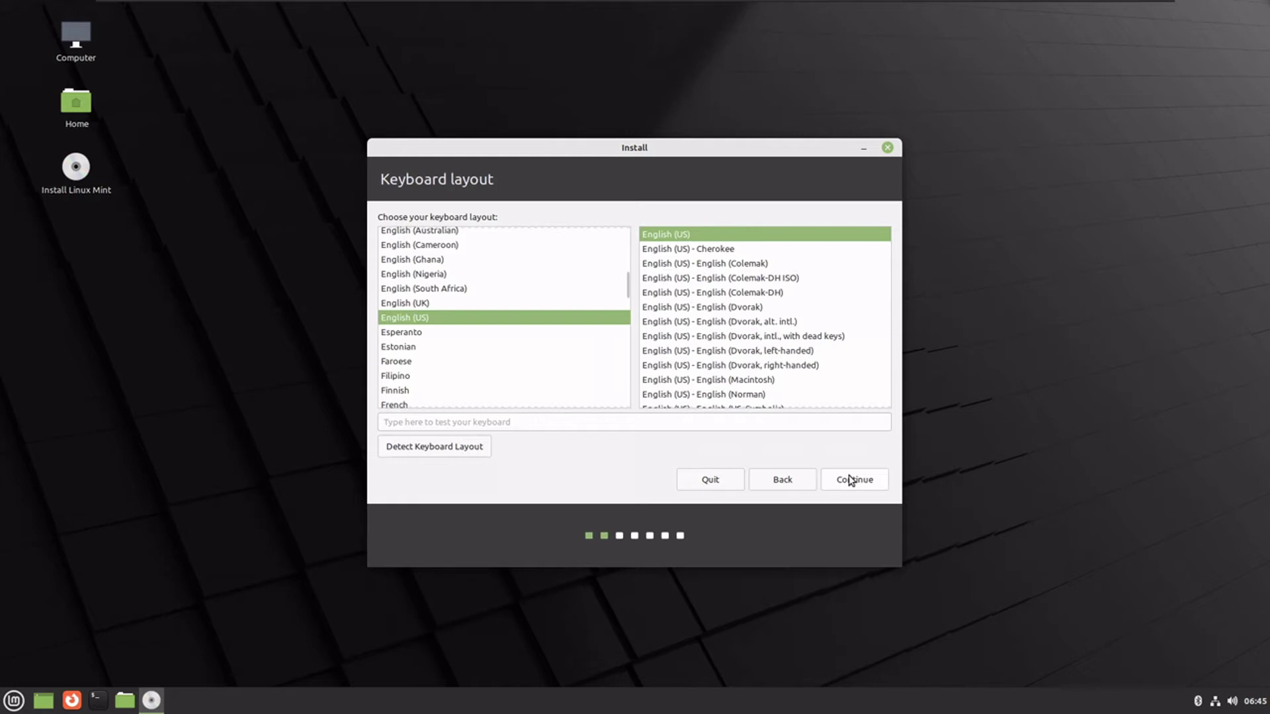
pyautogui.click(851, 479)
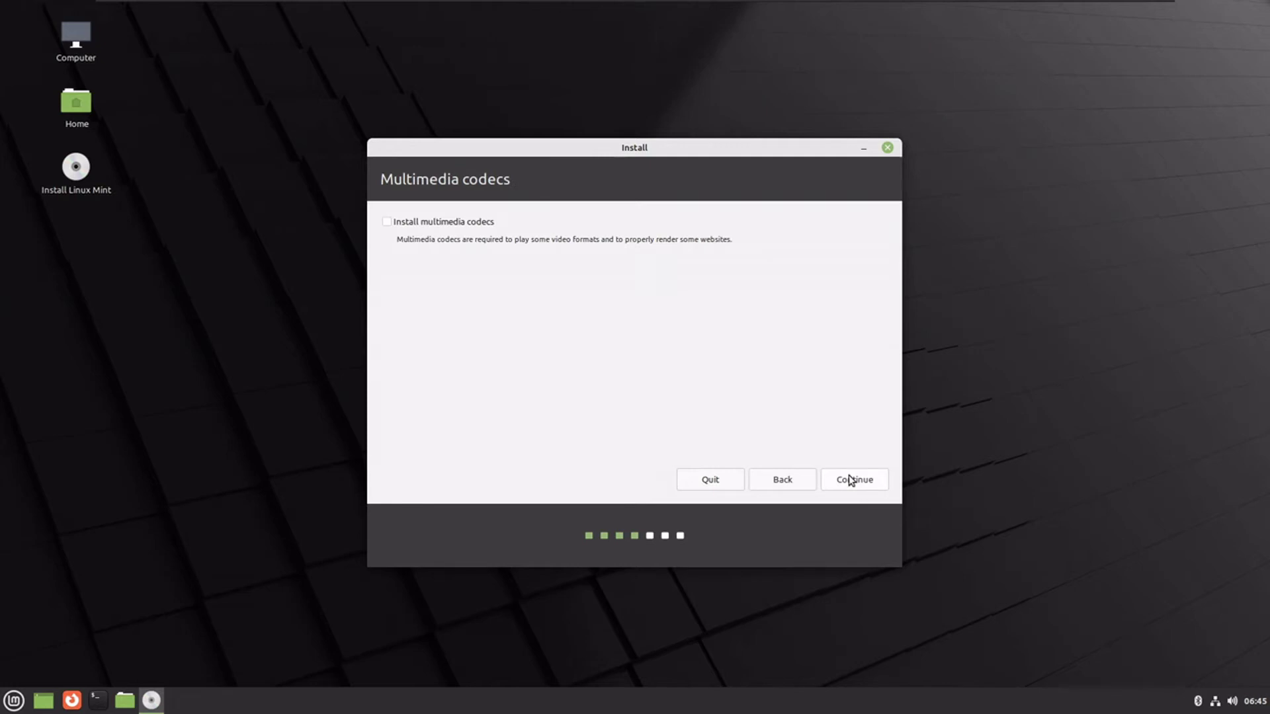
pyautogui.click(867, 478)
# - Choose Erase disk with no advanced features, Install Now, and confirm writing changes to disk
pyautogui.moveTo(566, 148); pyautogui.dragTo(508, 153)
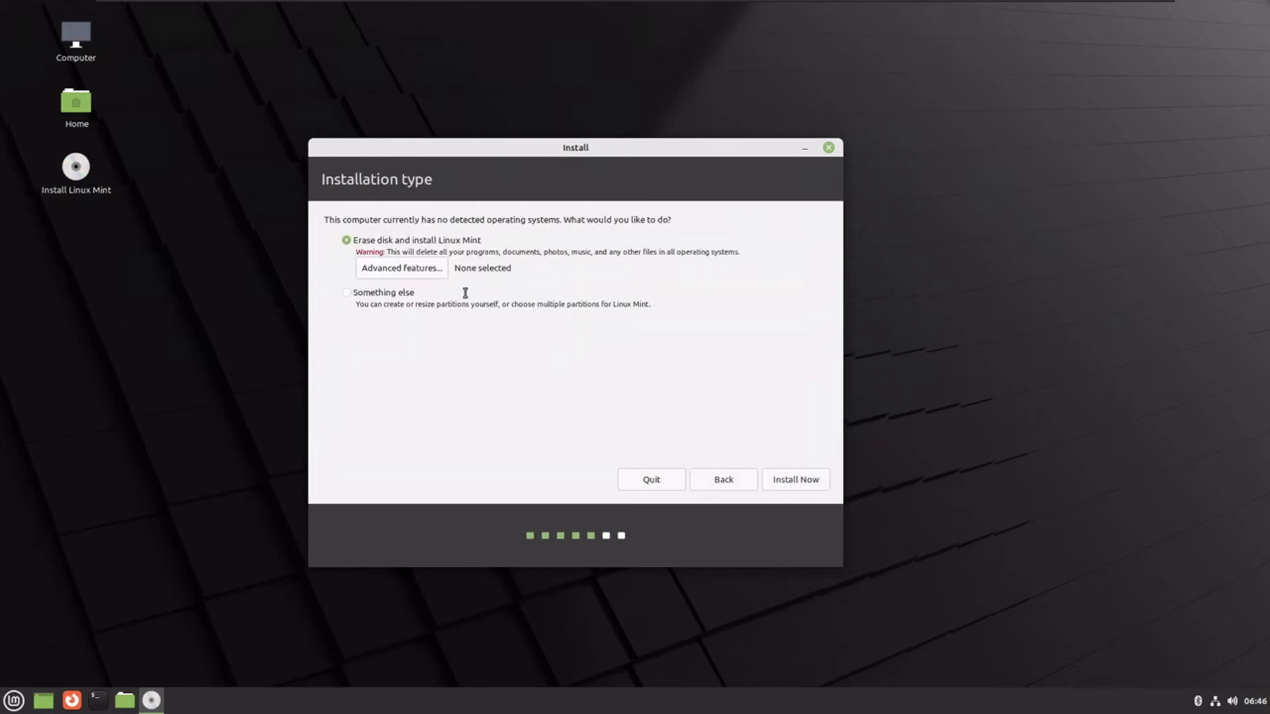
pyautogui.click(403, 274)
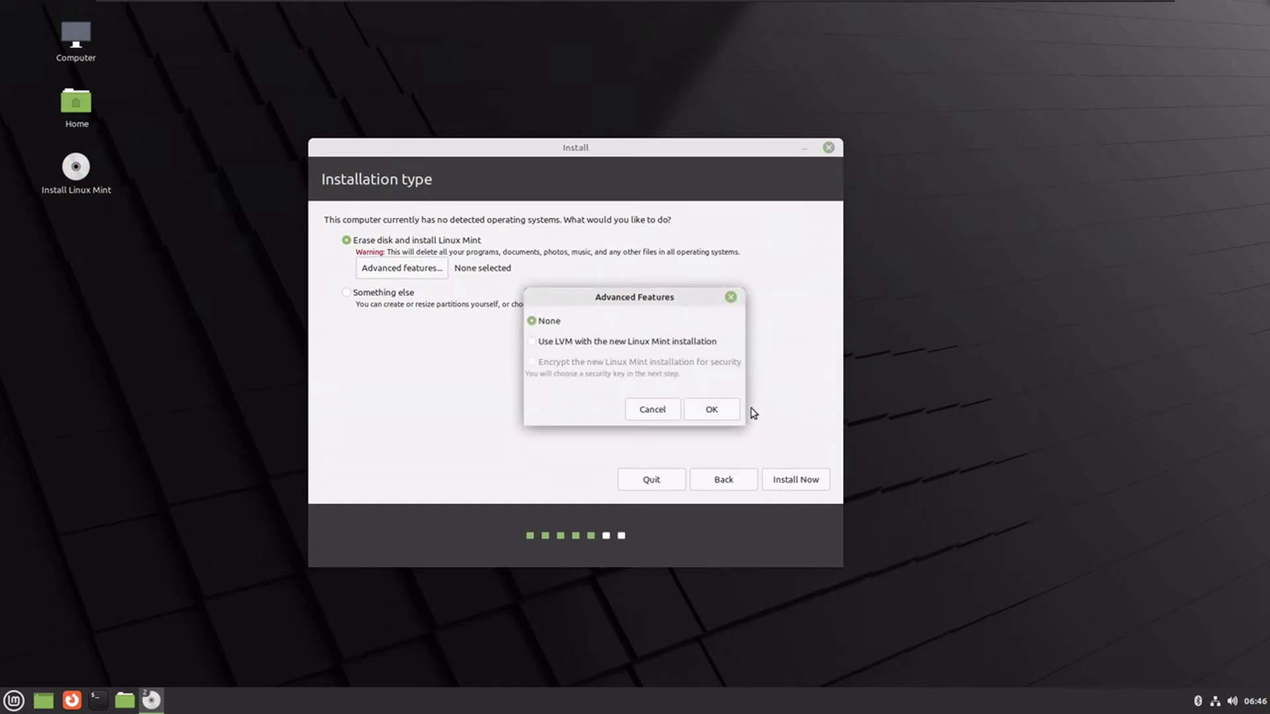
pyautogui.click(635, 413)
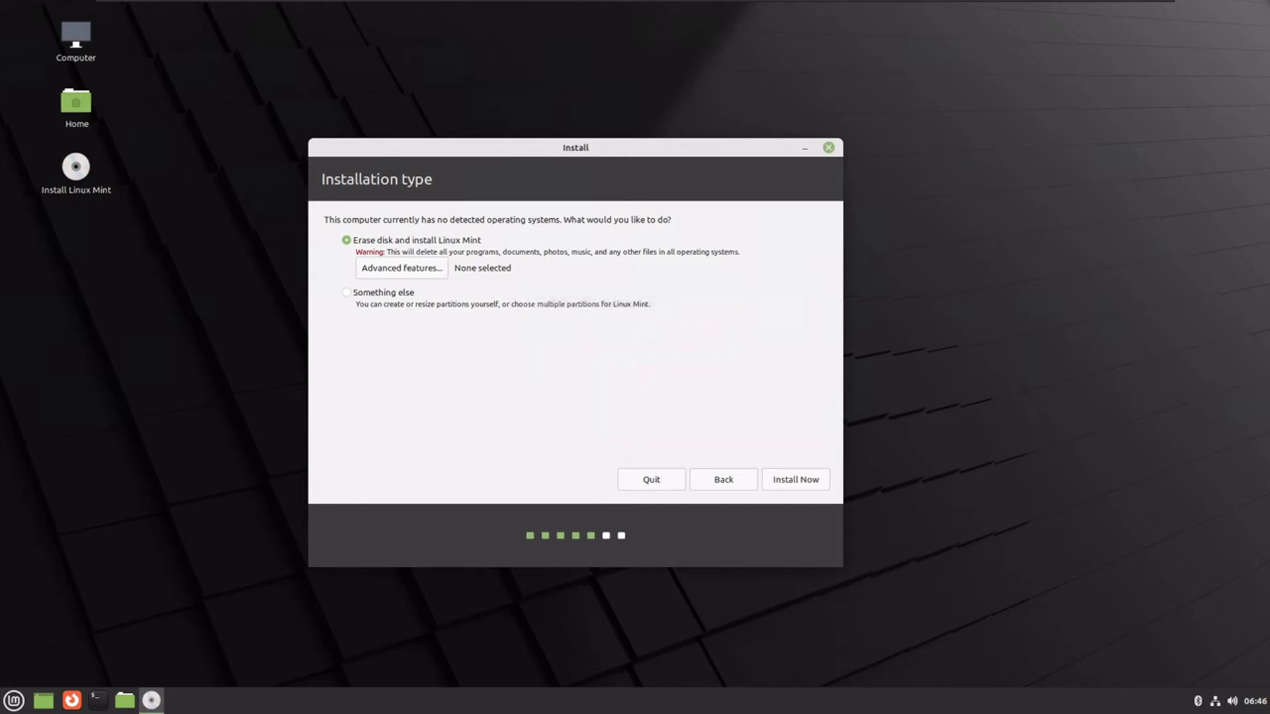
pyautogui.click(774, 485)
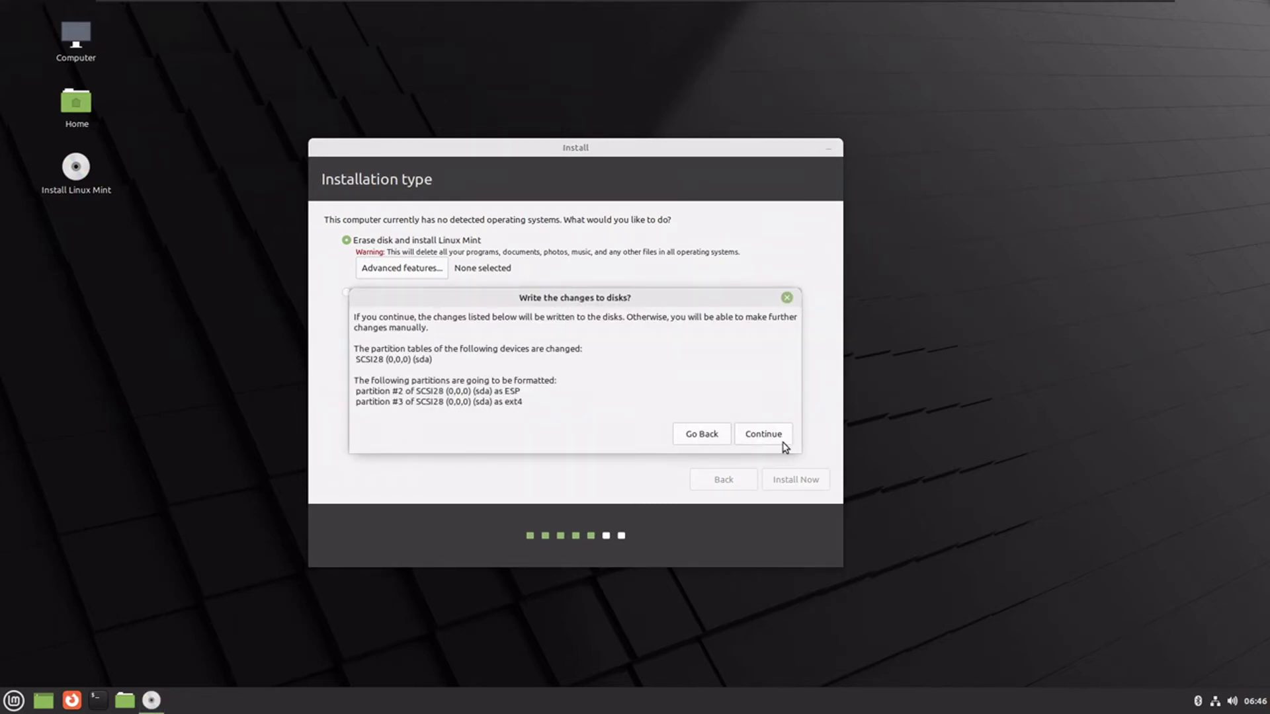
pyautogui.click(764, 436)
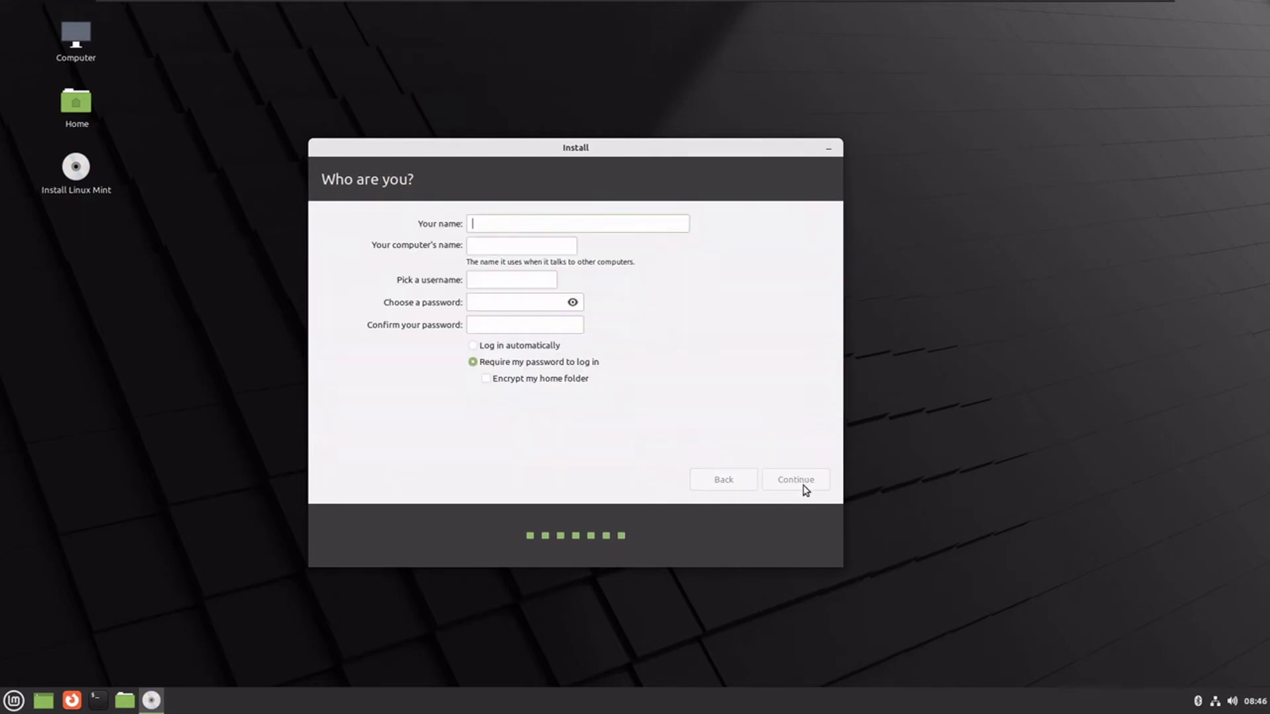
# - Enter the account name and password on the Who are you? page and continue
pyautogui.press('Tab')
pyautogui.press('Tab')
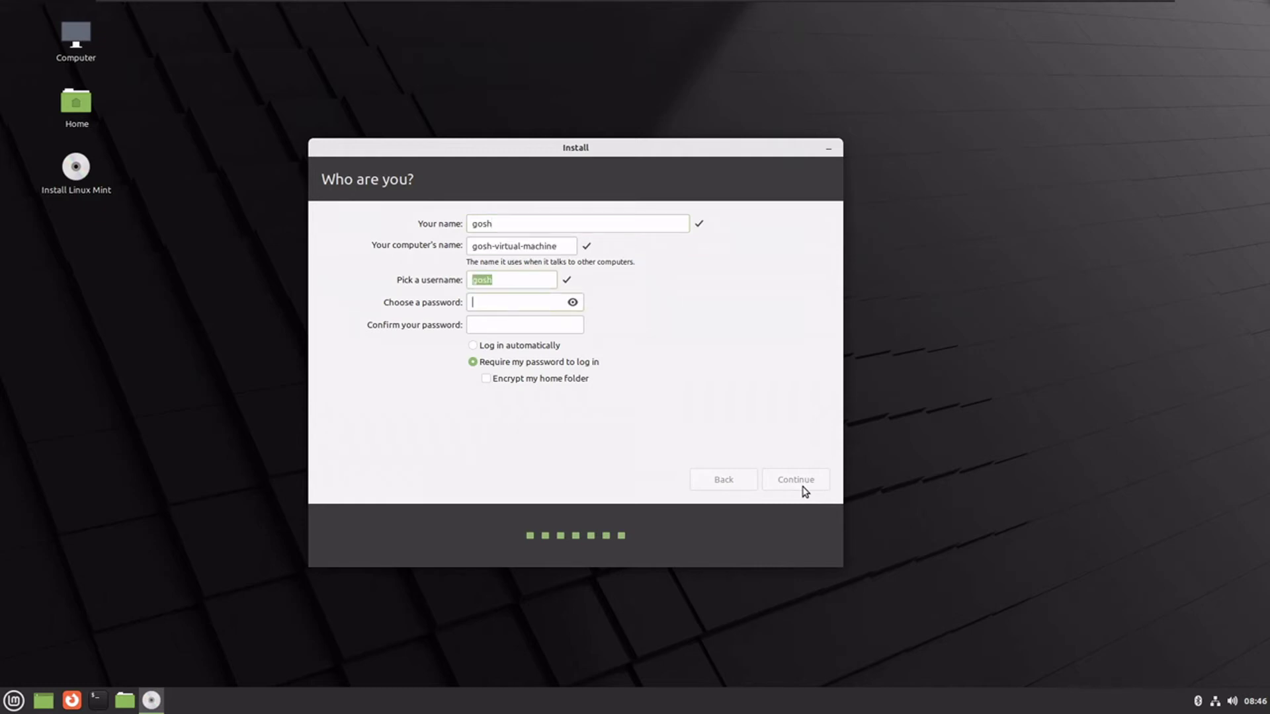
pyautogui.press('Tab')
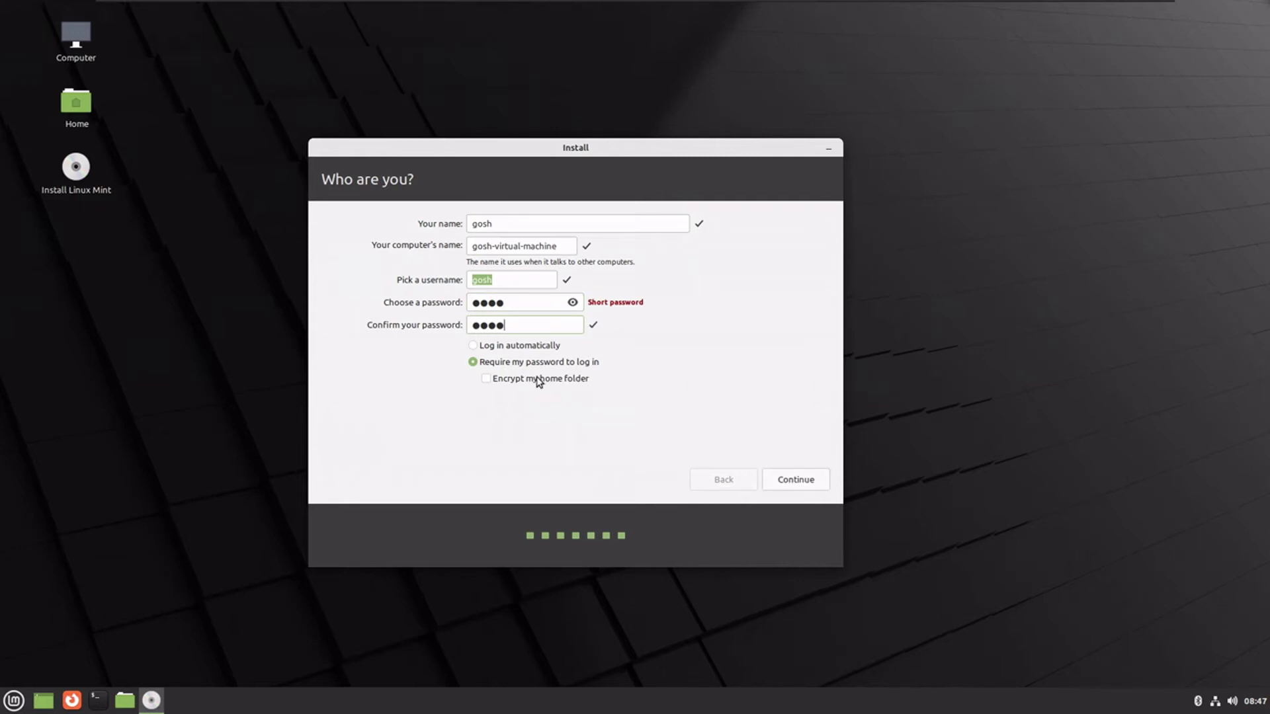
pyautogui.click(777, 476)
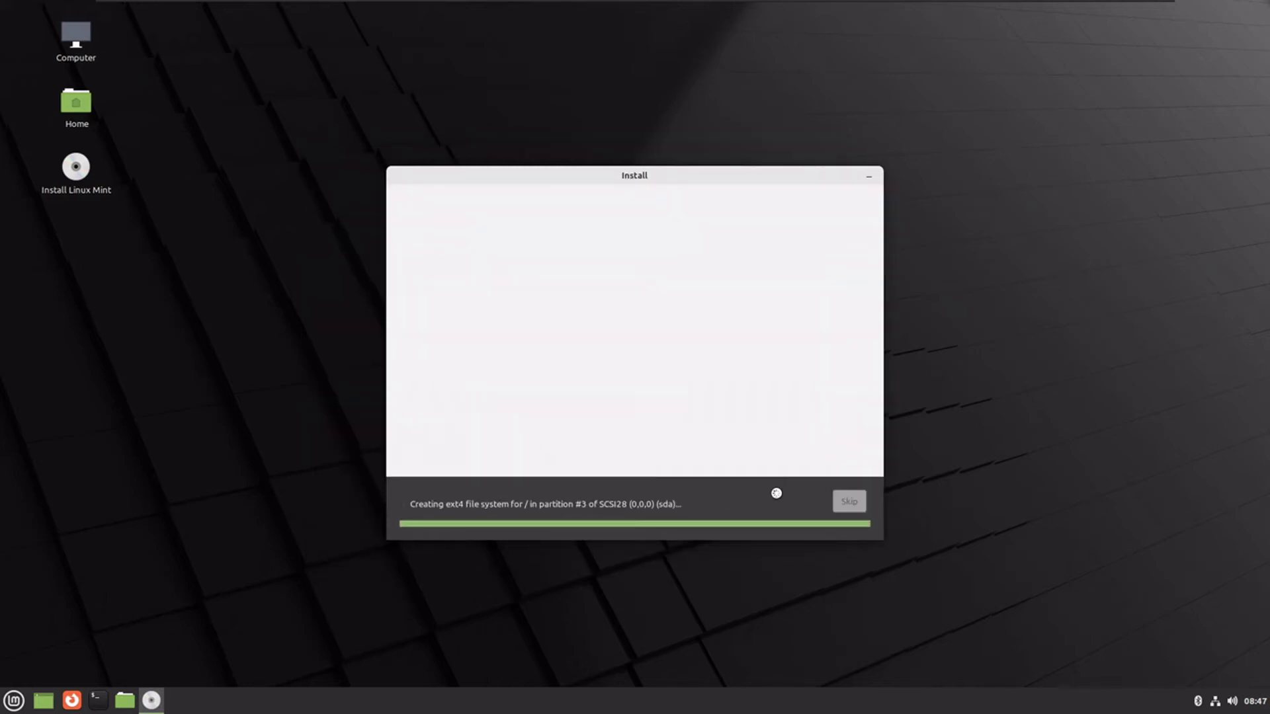
# - Expand the installation log and advance the slideshow to the Manage your photos slide
pyautogui.click(488, 507)
pyautogui.click(477, 473)
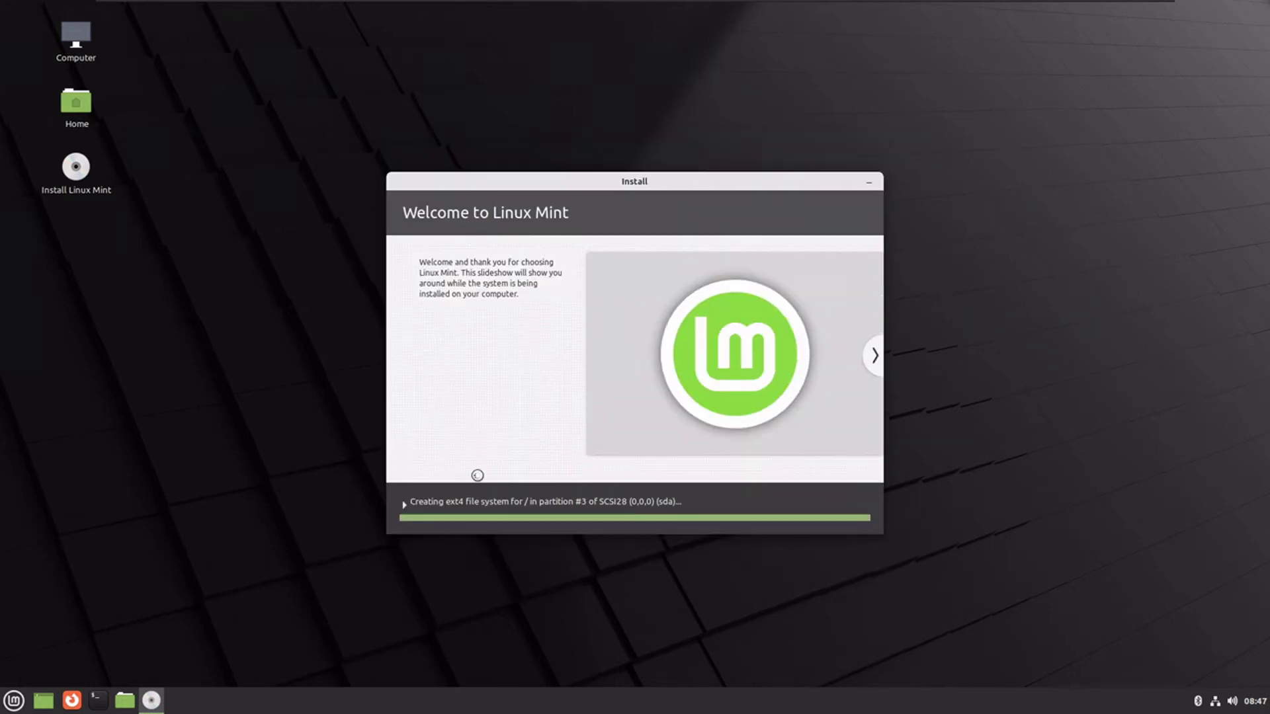
pyautogui.click(478, 503)
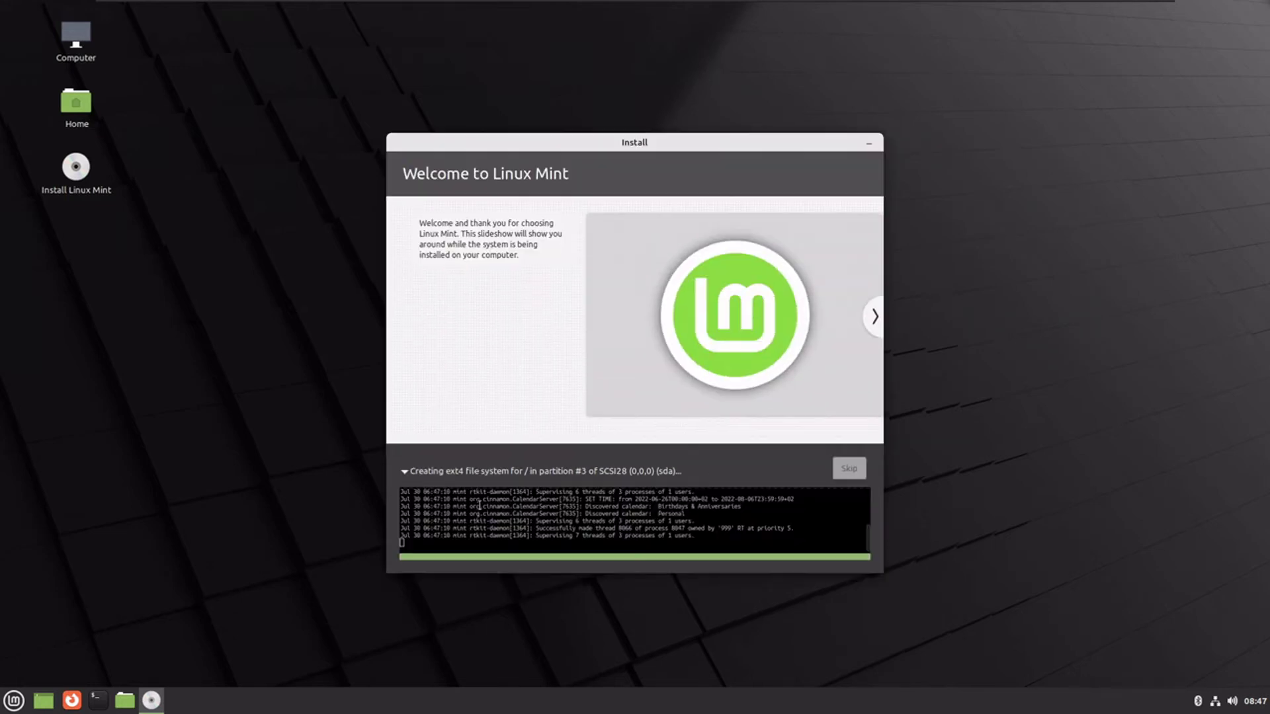
pyautogui.click(875, 320)
pyautogui.click(875, 318)
pyautogui.click(875, 319)
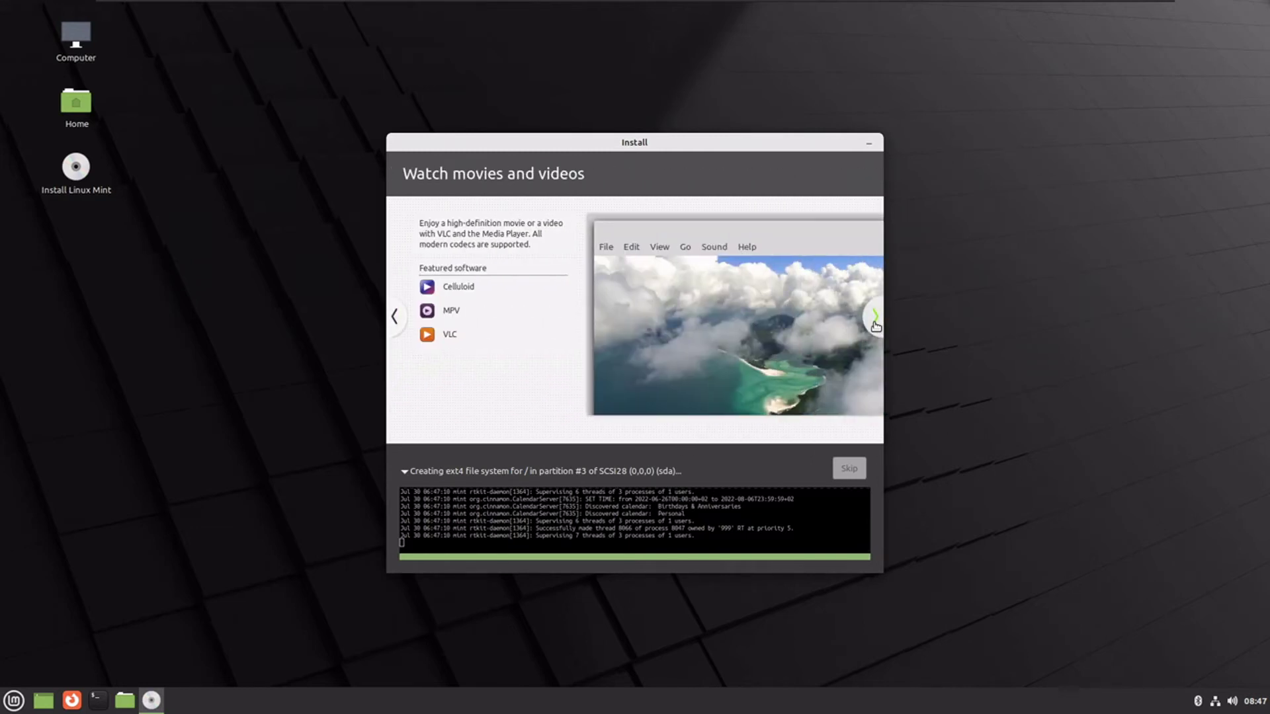
pyautogui.click(875, 321)
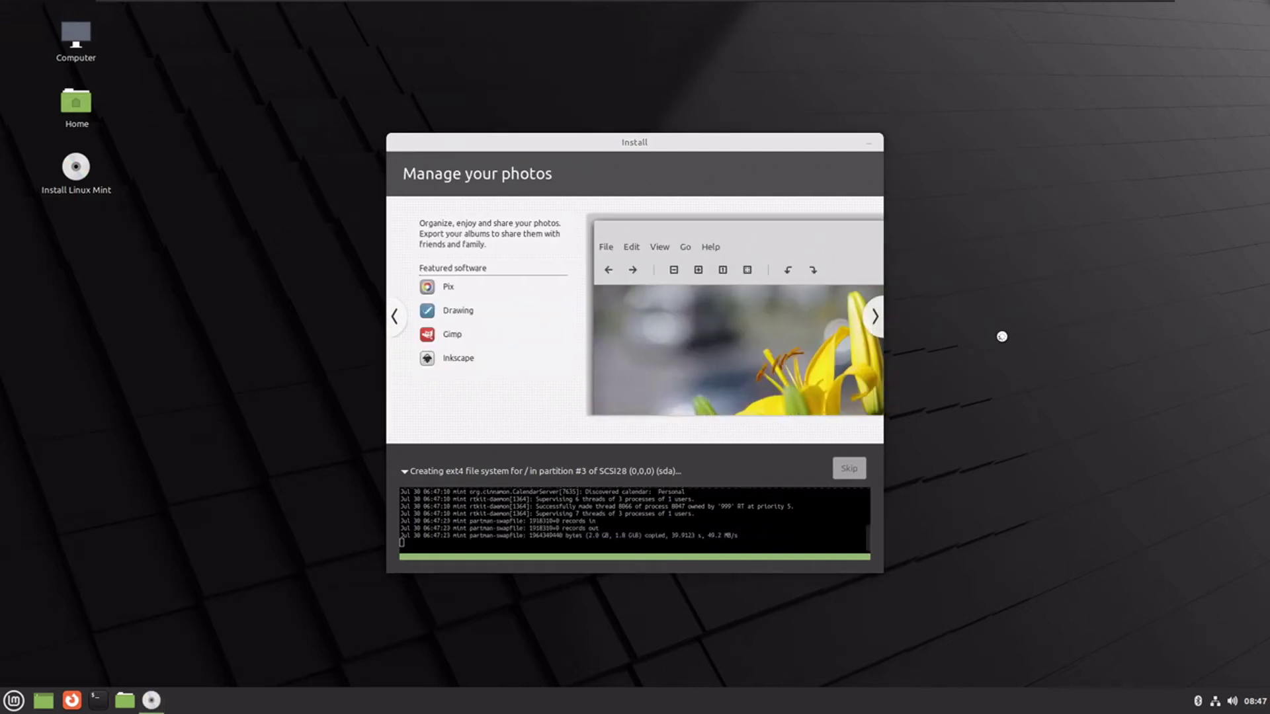
# - Leave full-screen mode and restart the VM from the Installation Complete dialog
pyautogui.moveTo(922, 6)
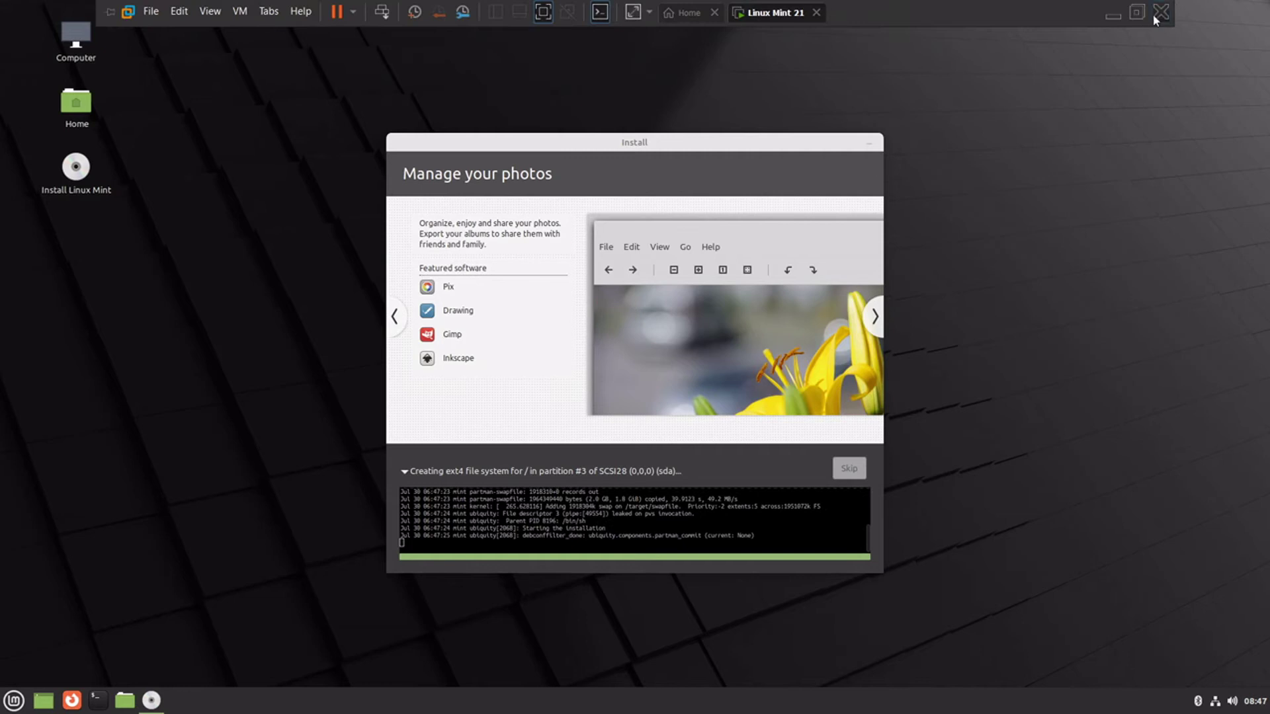
pyautogui.click(1158, 18)
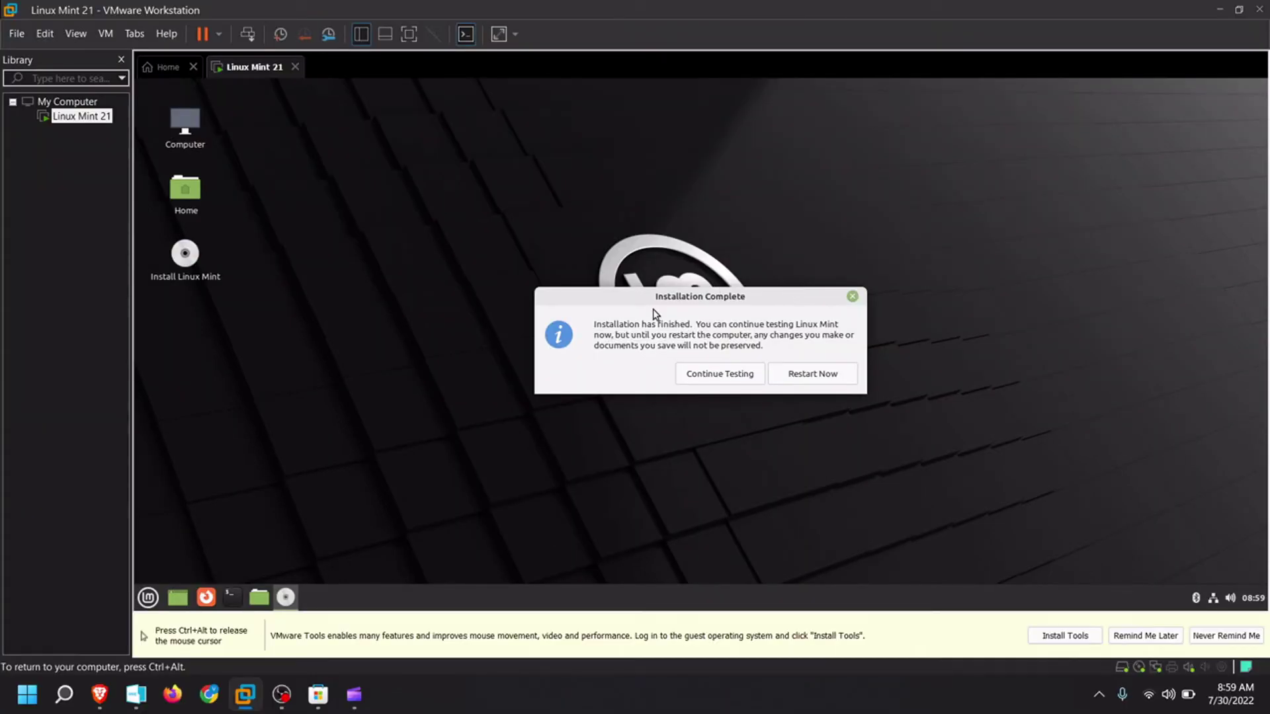
pyautogui.click(813, 376)
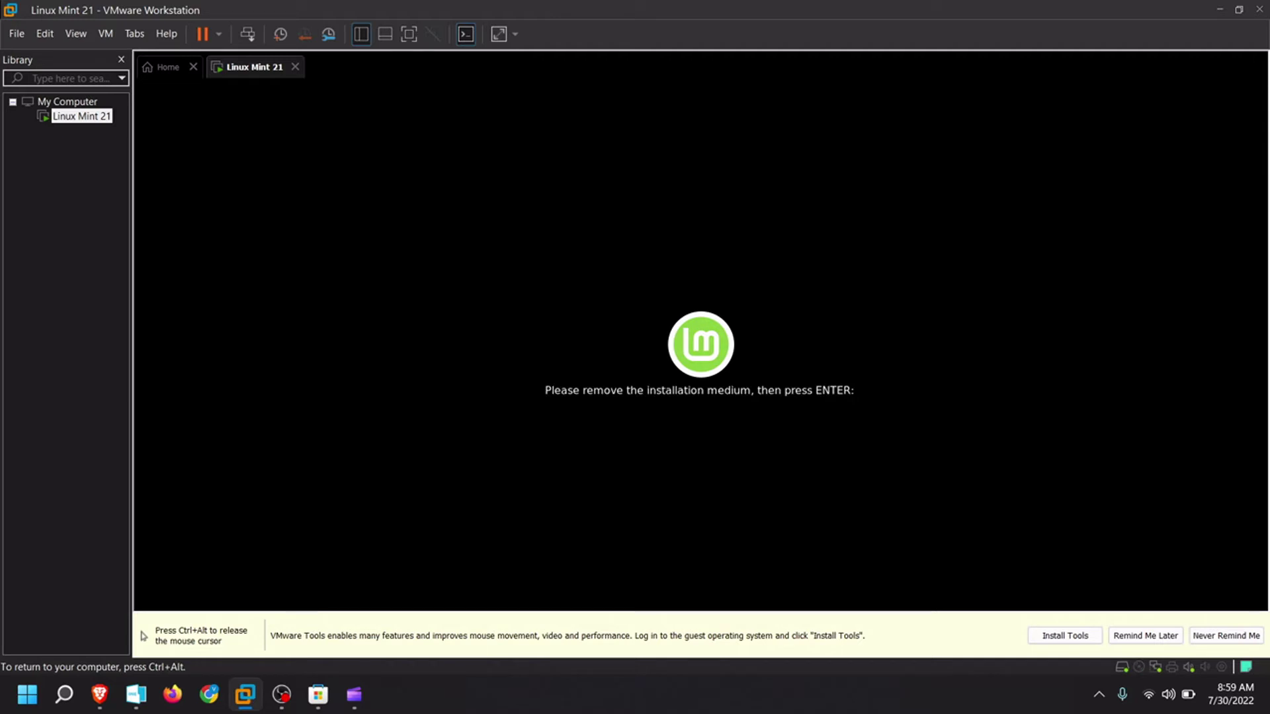
# - Confirm the medium is removed, switch the VM to full-screen, and log in with the account password
pyautogui.press('Return')
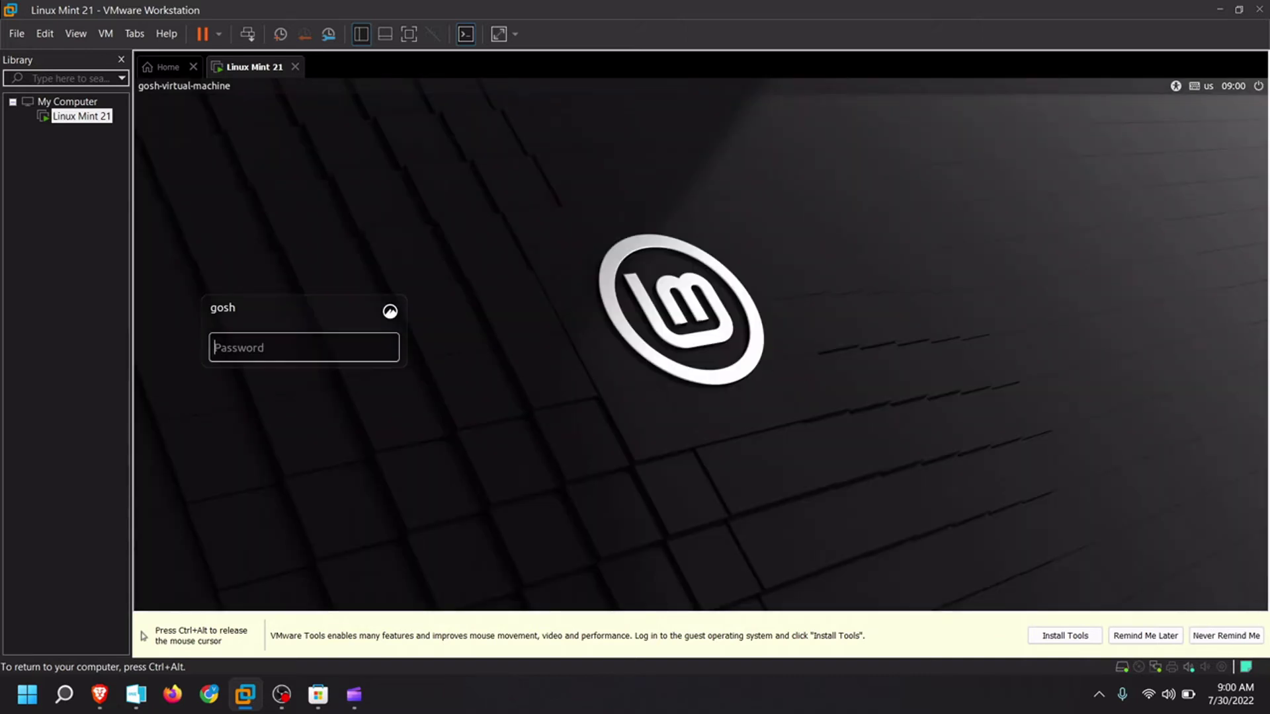
pyautogui.click(410, 35)
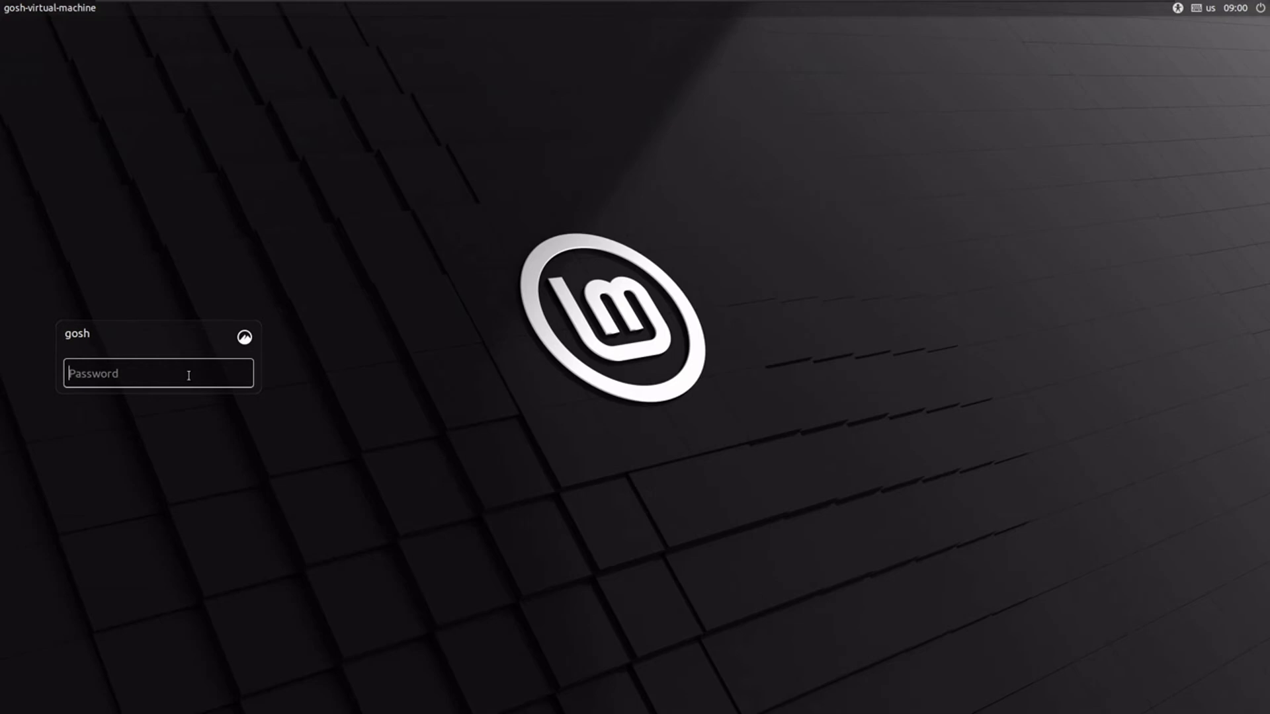
pyautogui.write('****')
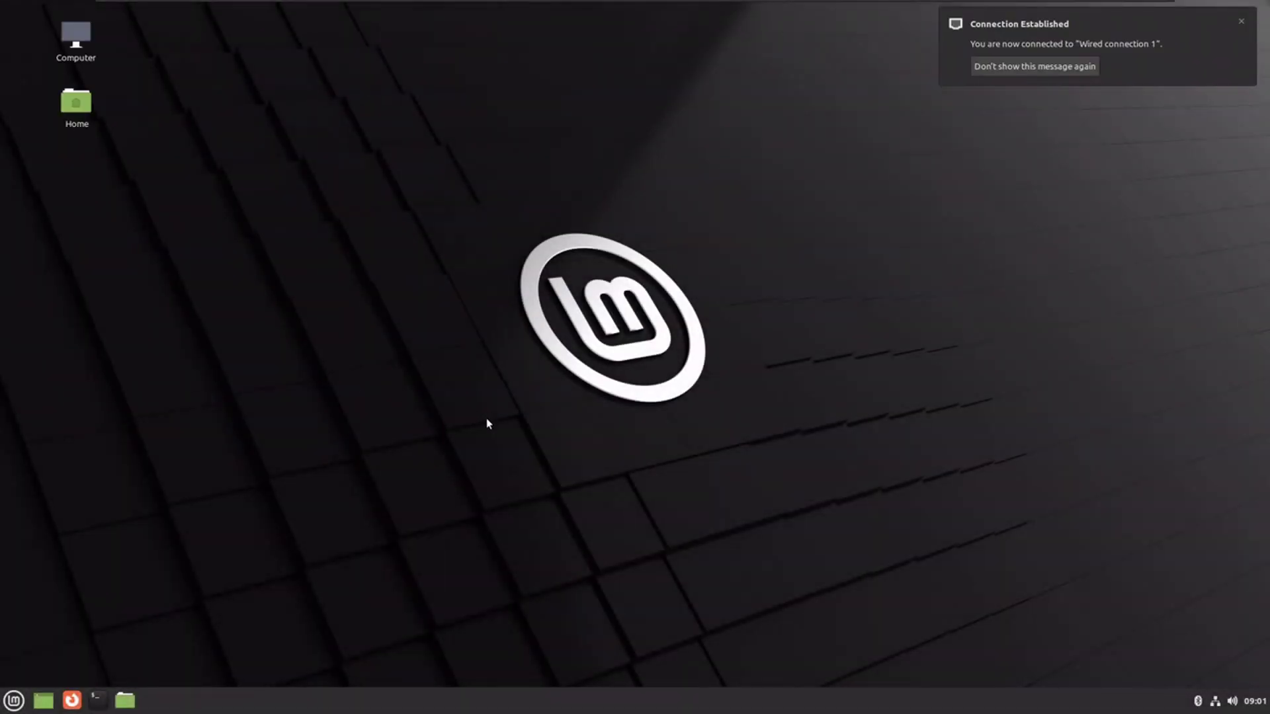
# - Dismiss the network notice and show the Welcome Screen's First Steps page maximized
pyautogui.click(1242, 24)
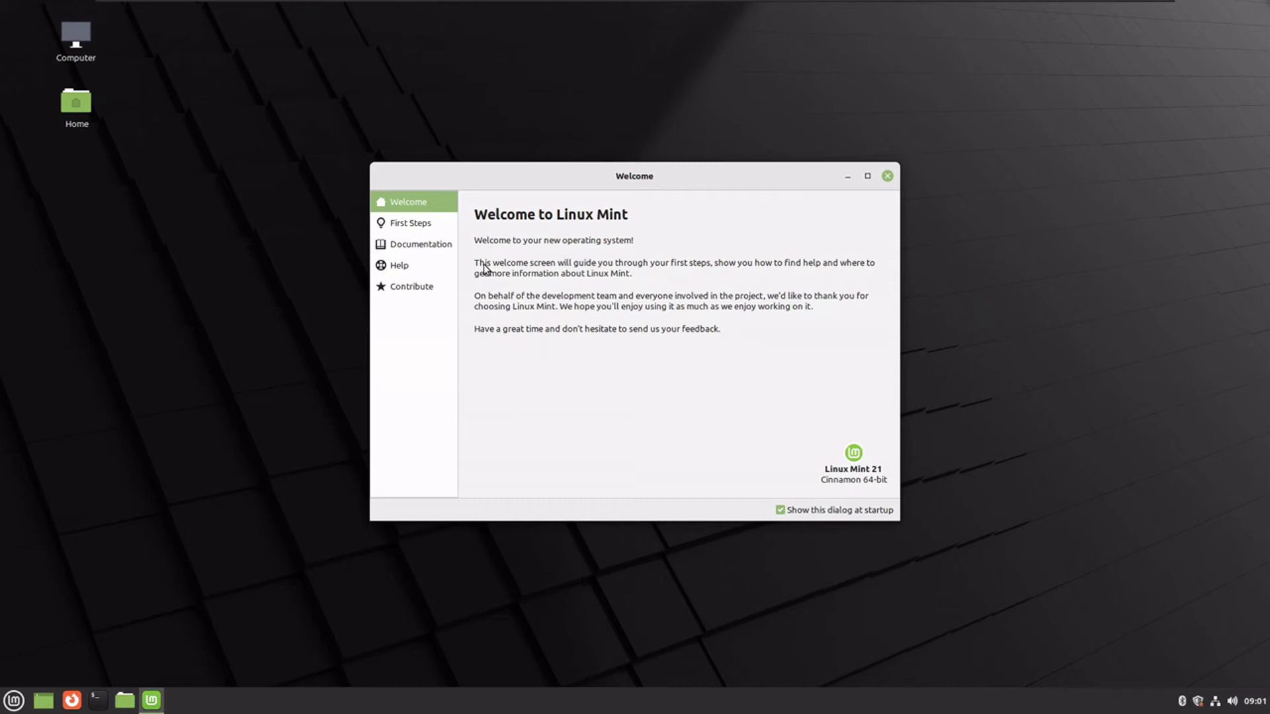
pyautogui.click(427, 226)
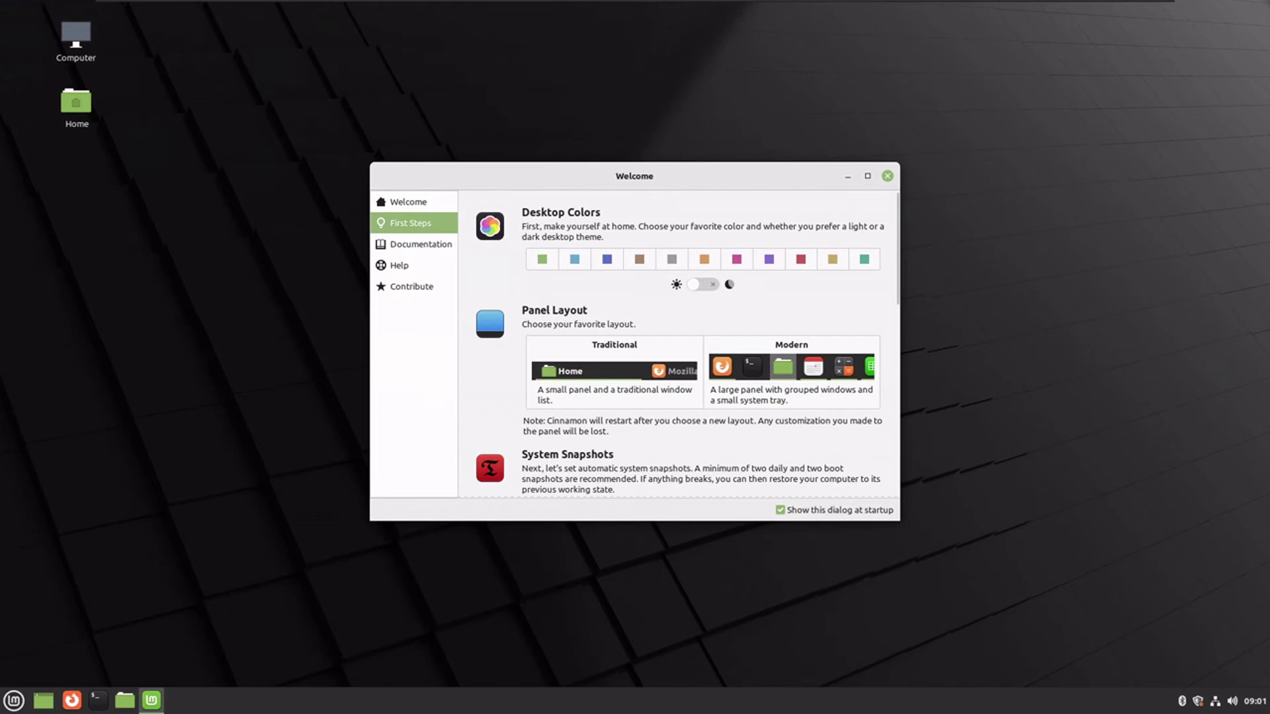
pyautogui.click(867, 176)
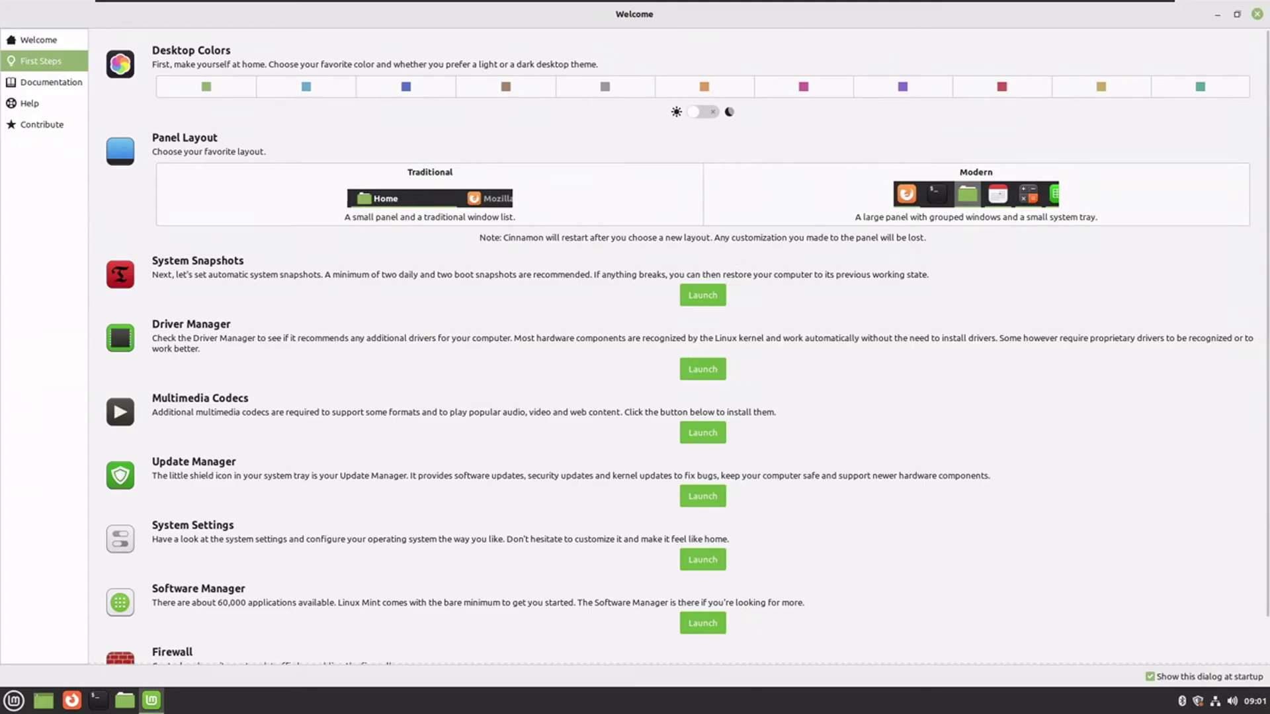
# - Enable the dark theme, try the Traditional panel layout, then return to Modern
pyautogui.click(701, 110)
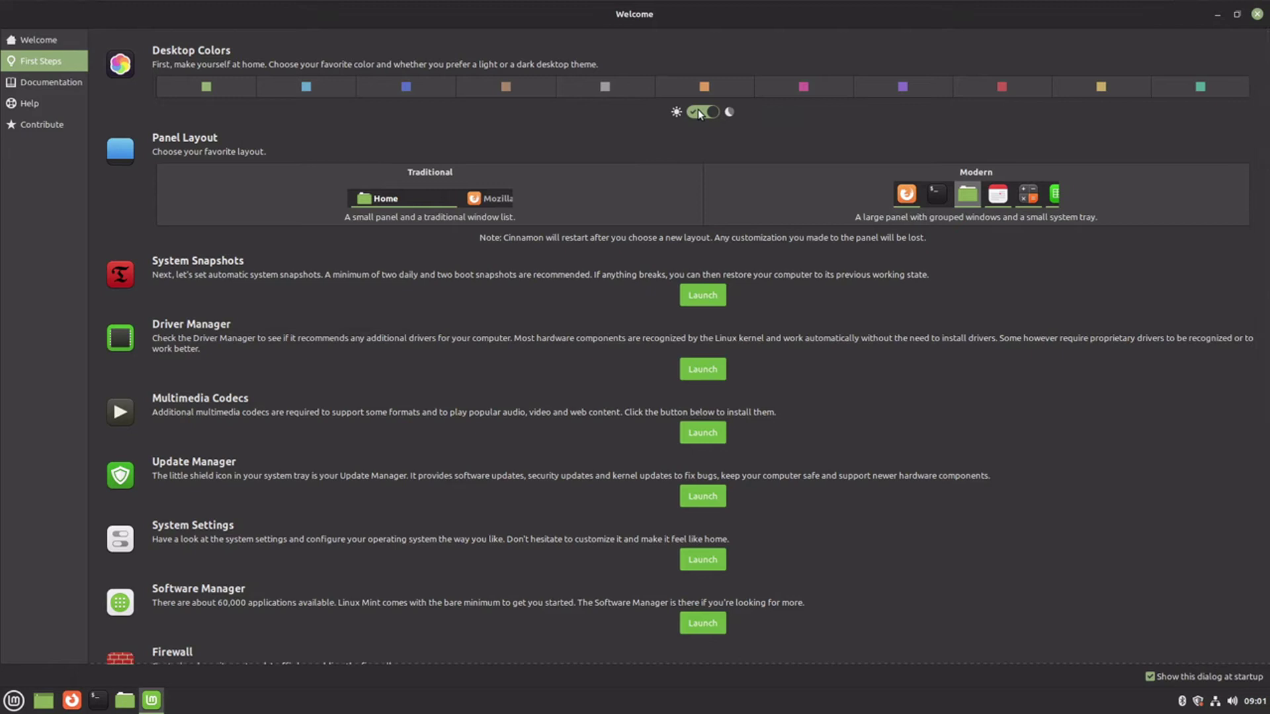
pyautogui.click(441, 182)
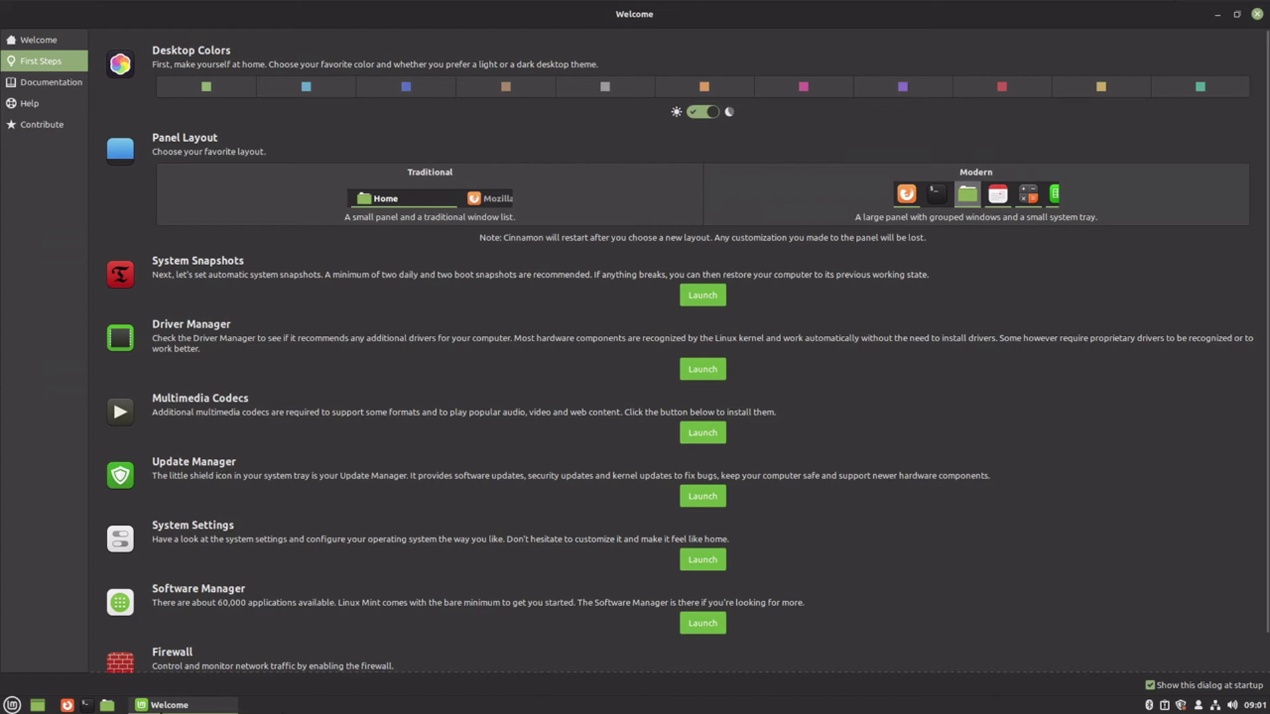
pyautogui.click(939, 189)
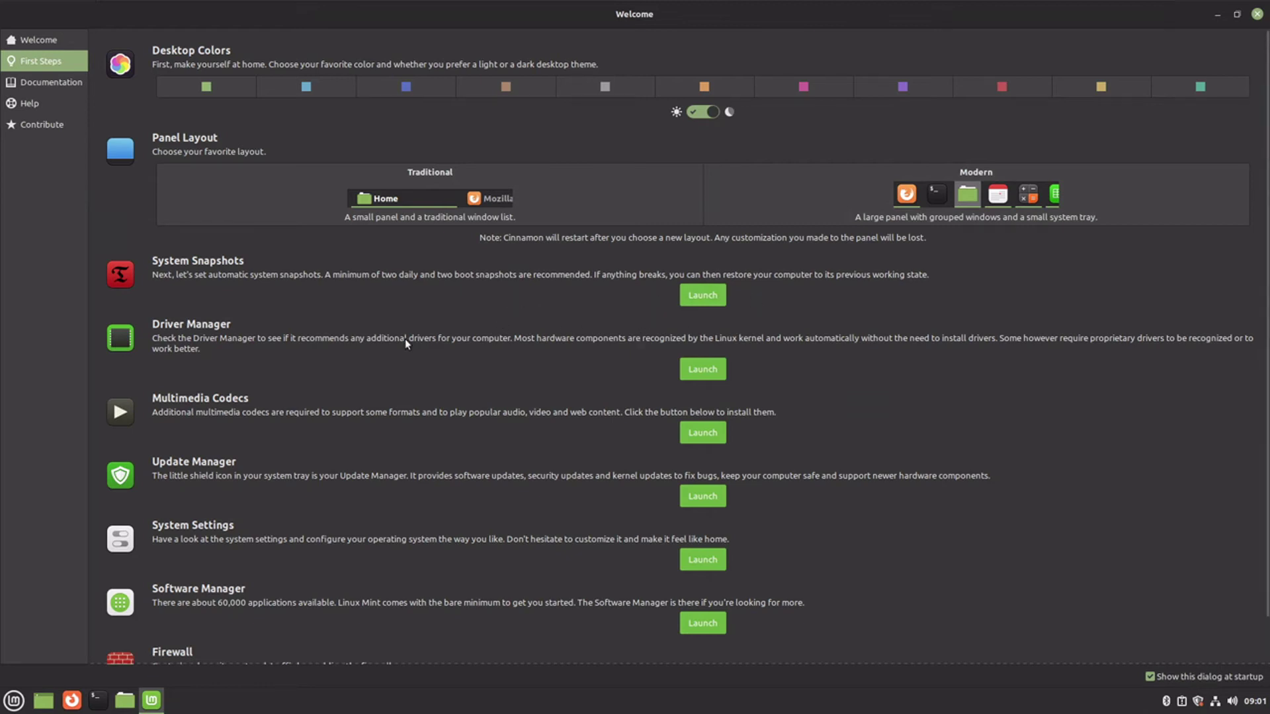
# - Launch Driver Manager with the admin password and move its window to the top right
pyautogui.click(683, 369)
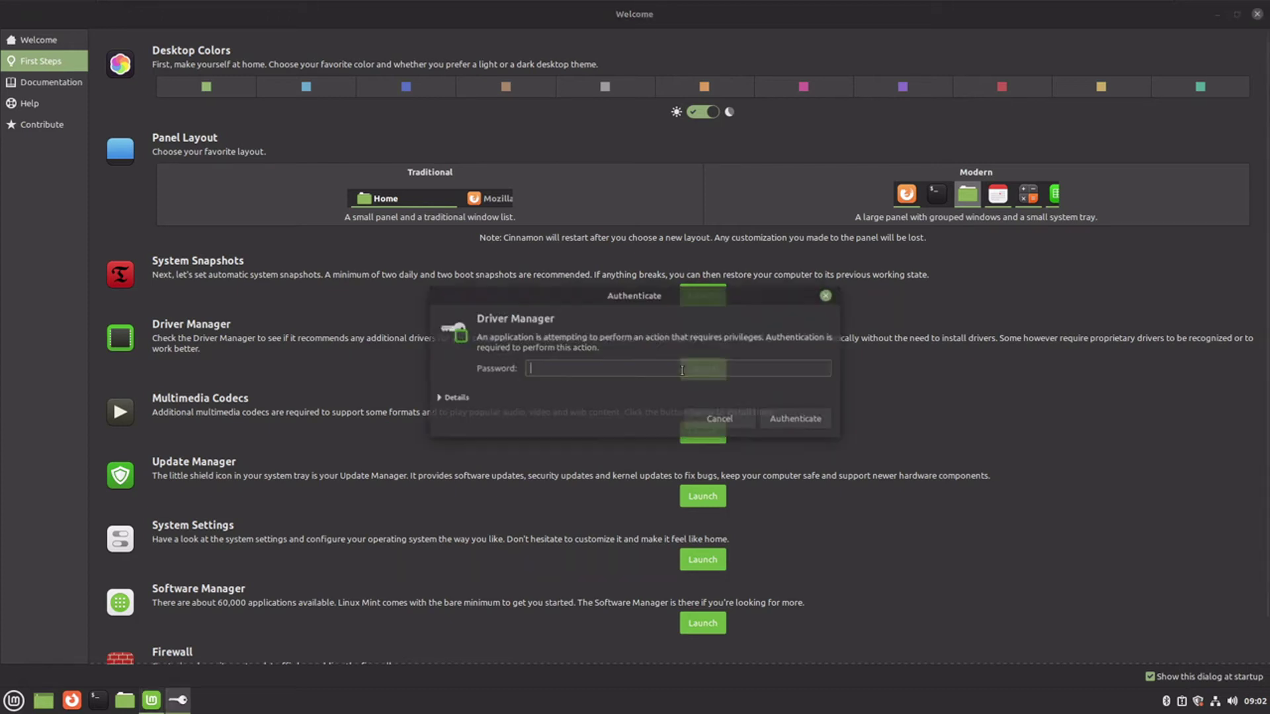
pyautogui.write('****')
pyautogui.press('Return')
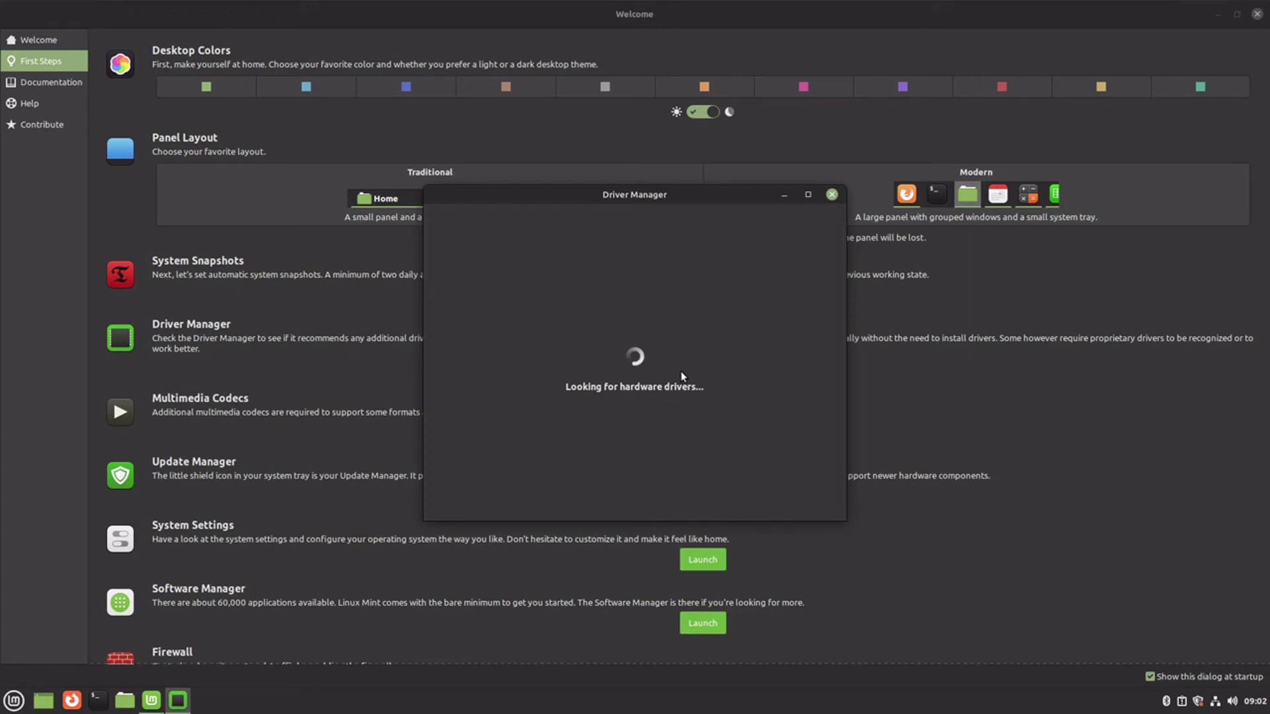
pyautogui.moveTo(682, 189); pyautogui.dragTo(1001, 38)
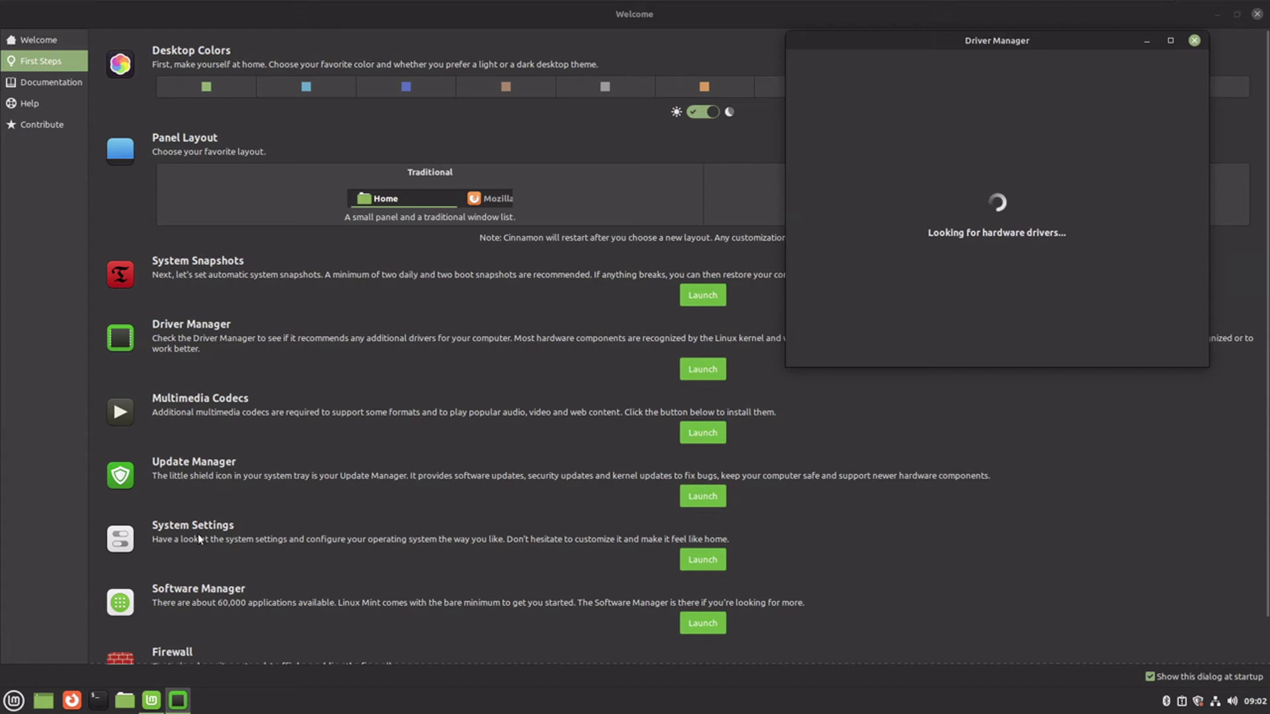
pyautogui.scroll(-1, 400, 537)
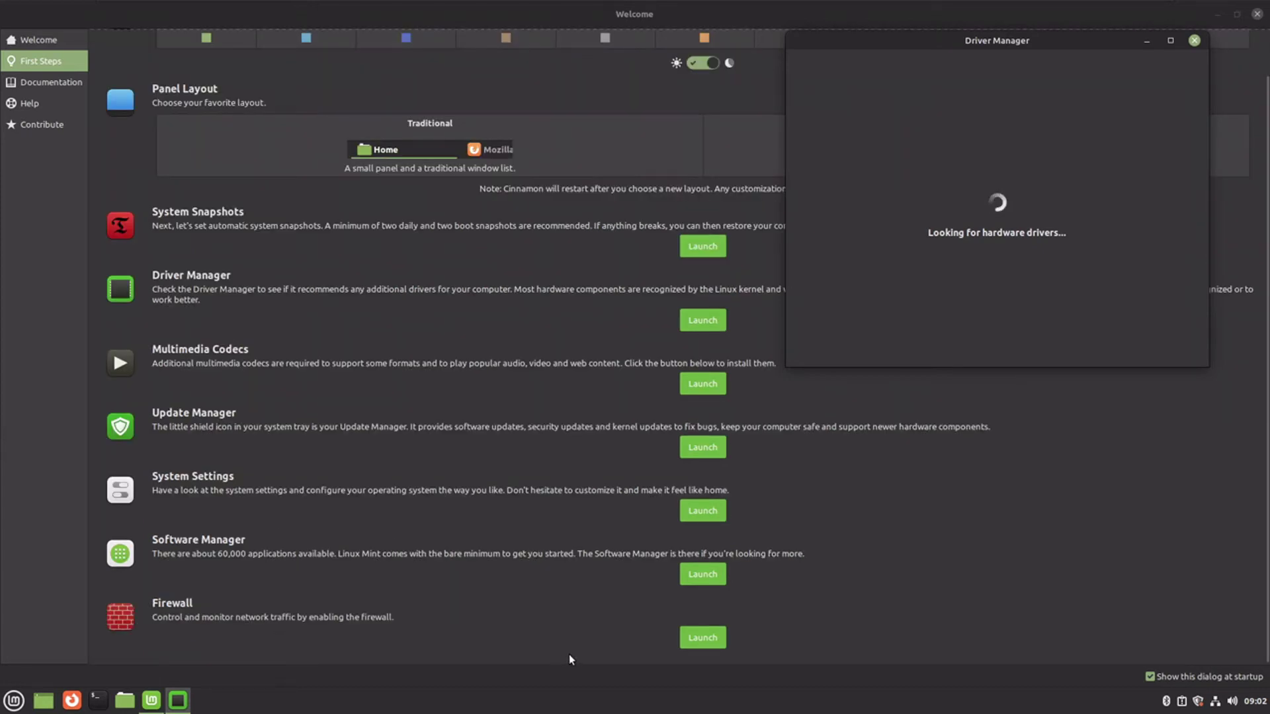
# - Open the Firewall tool with the admin password and look through its Help and Edit menus
pyautogui.click(700, 637)
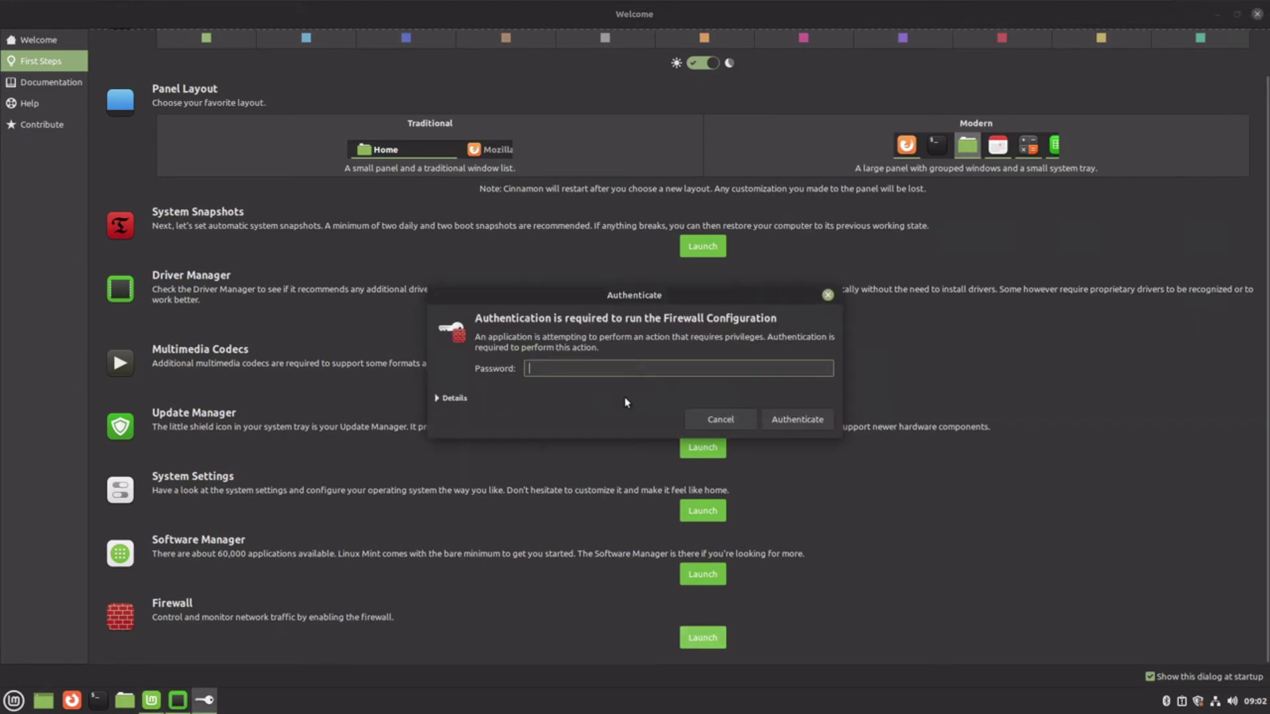
pyautogui.write('•••')
pyautogui.press('Return')
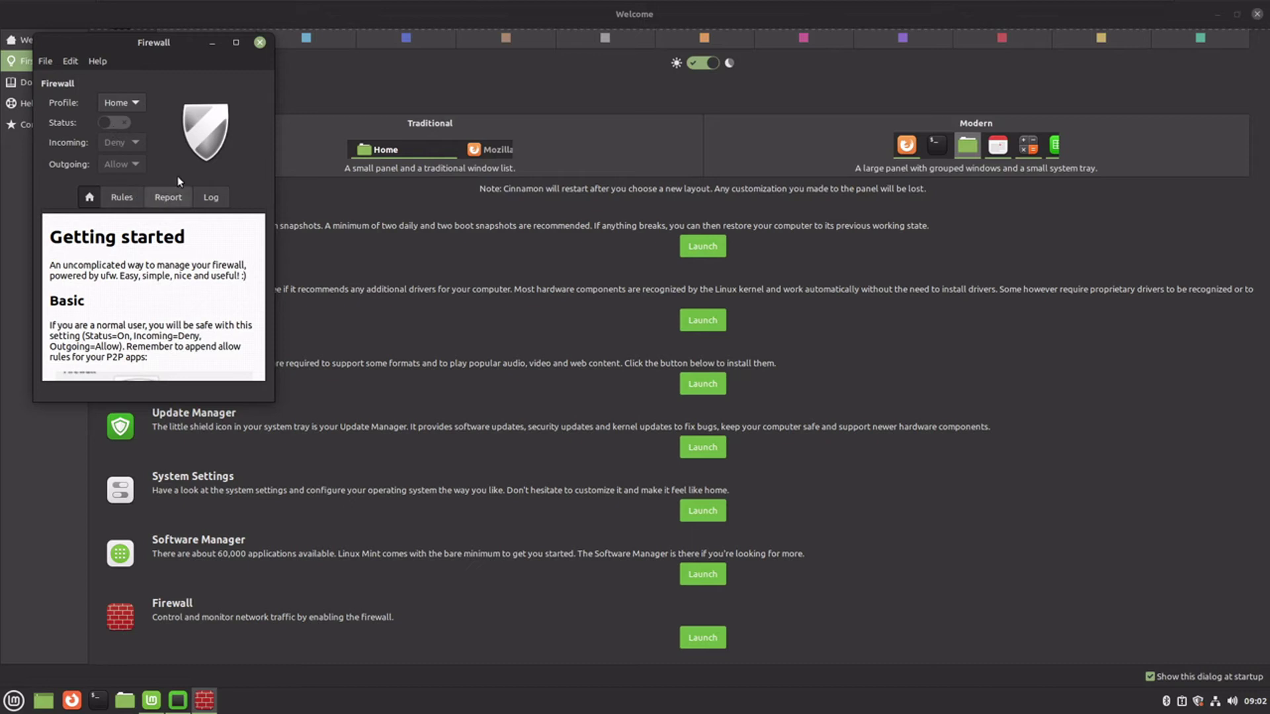
pyautogui.click(97, 61)
pyautogui.press('Escape')
pyautogui.click(70, 61)
pyautogui.click(70, 61)
# - Quit Firewall via File > Quit, then close the Driver Manager window
pyautogui.click(44, 61)
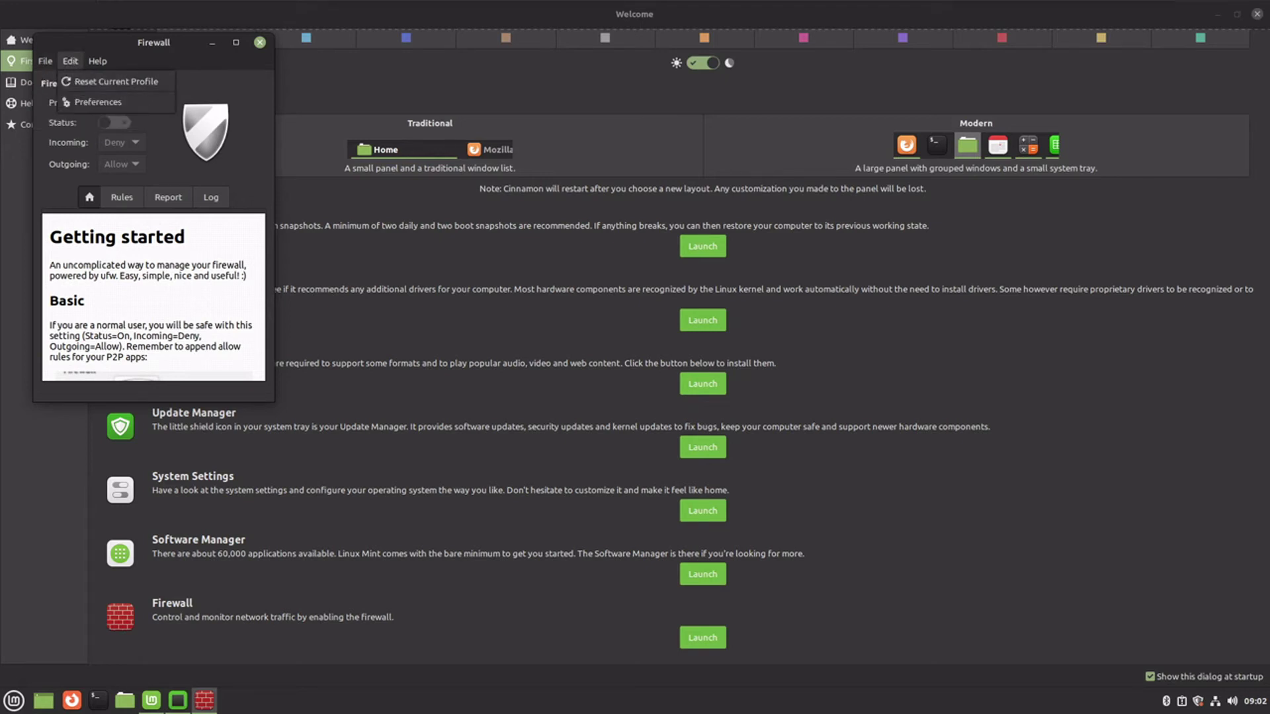
pyautogui.click(60, 120)
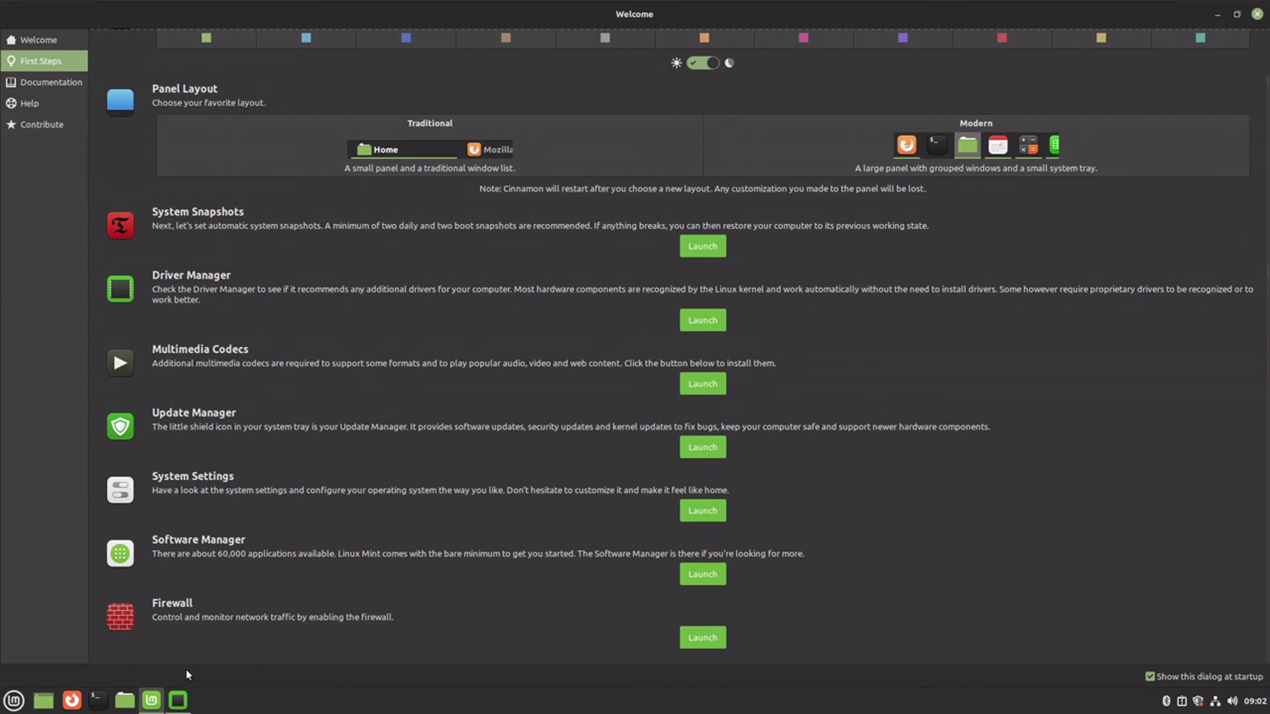
pyautogui.click(169, 705)
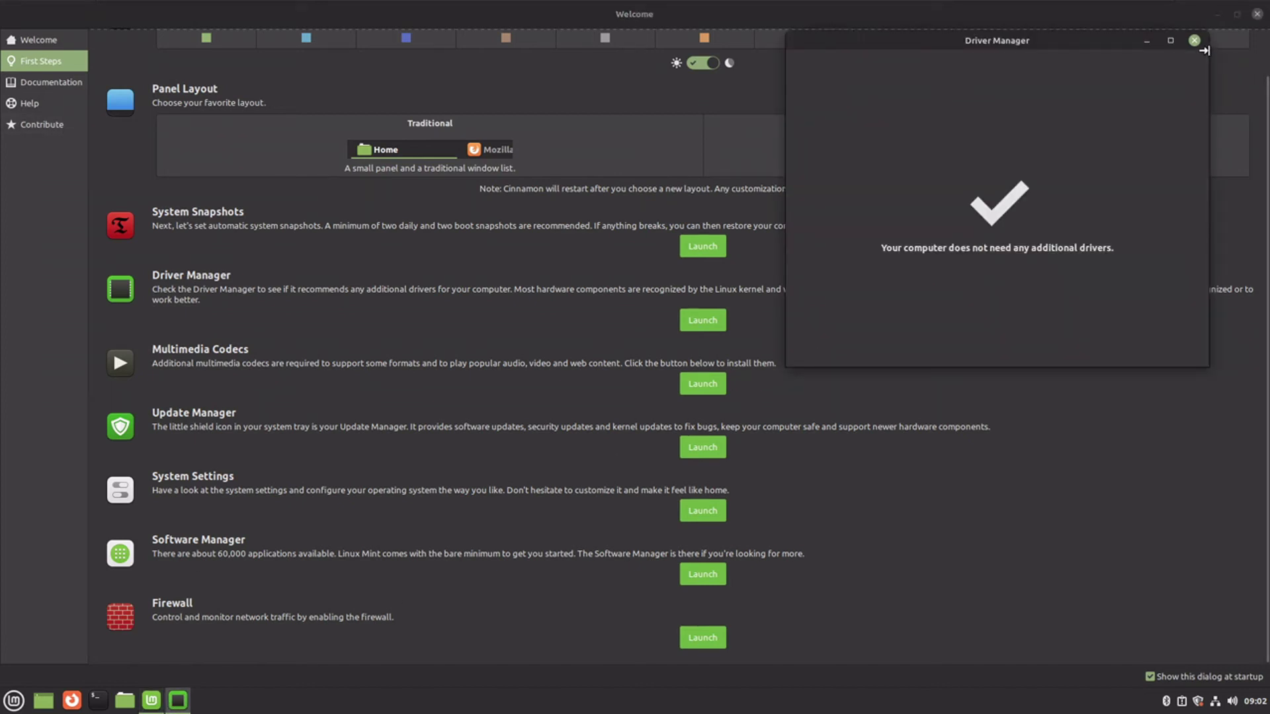
pyautogui.click(1195, 41)
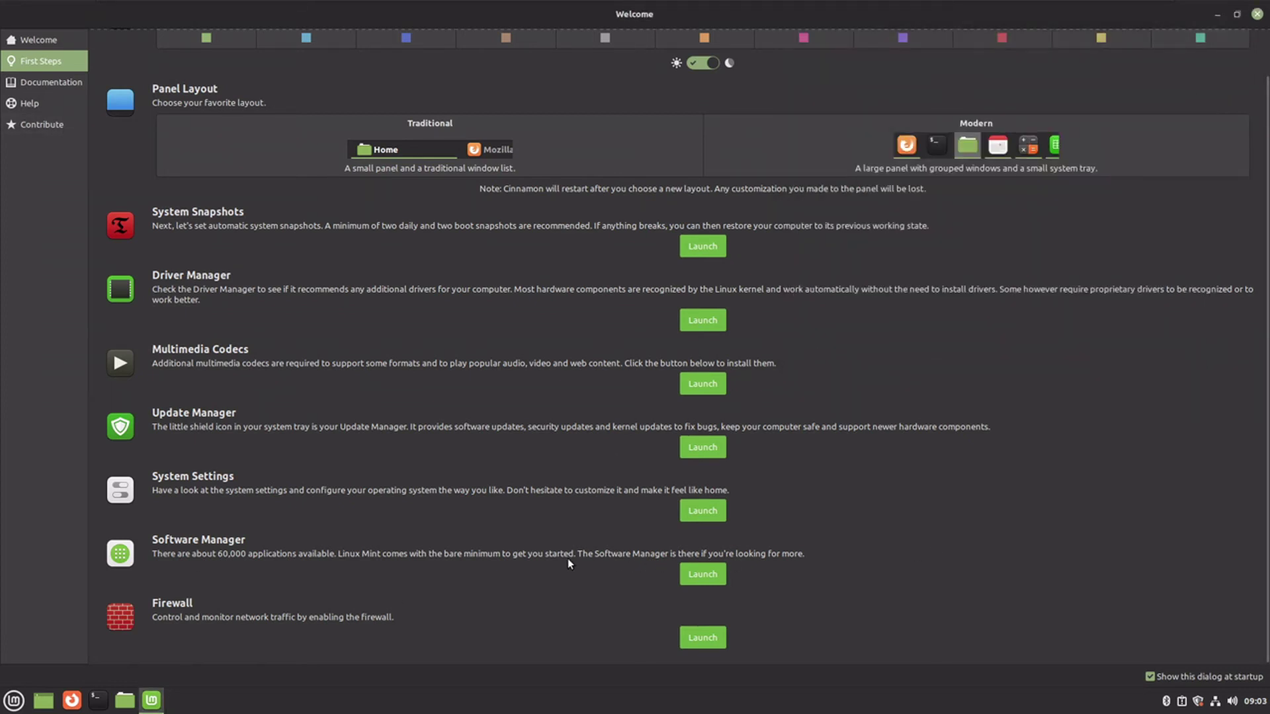
# - Open System Settings maximized, go to System Info and highlight 'Linux Mint 21'
pyautogui.click(712, 513)
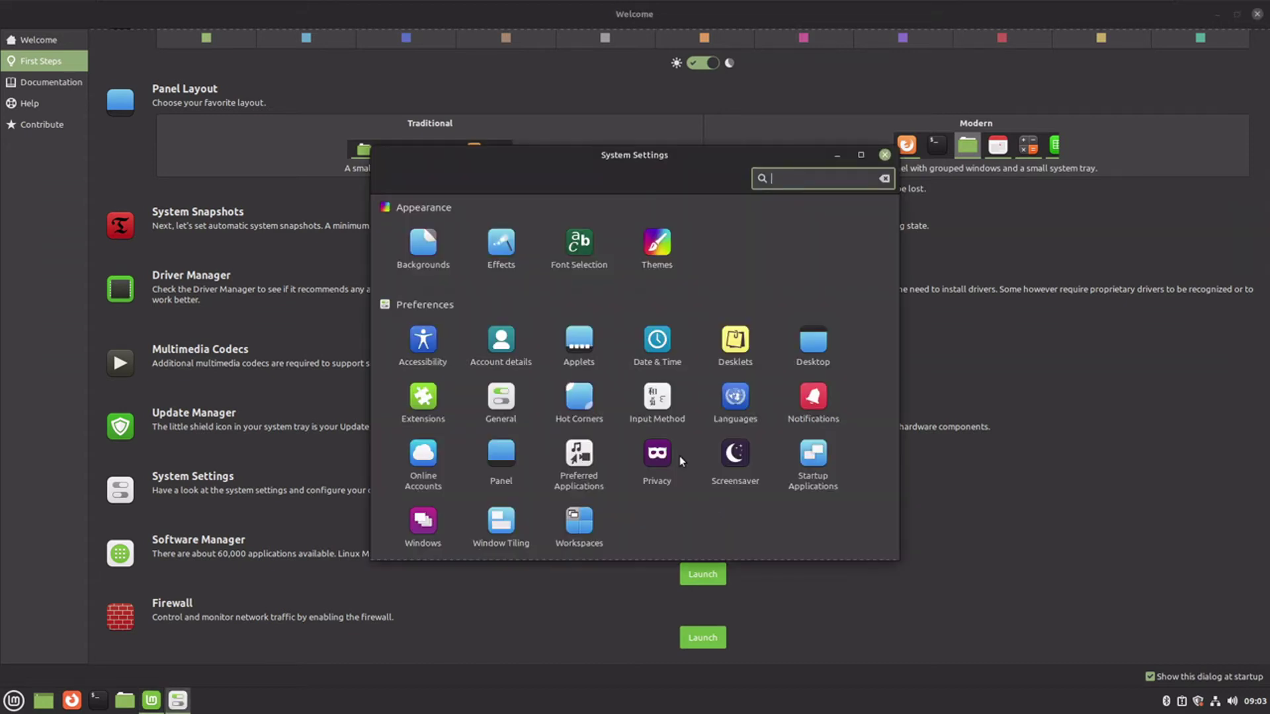
pyautogui.scroll(-3, 642, 358)
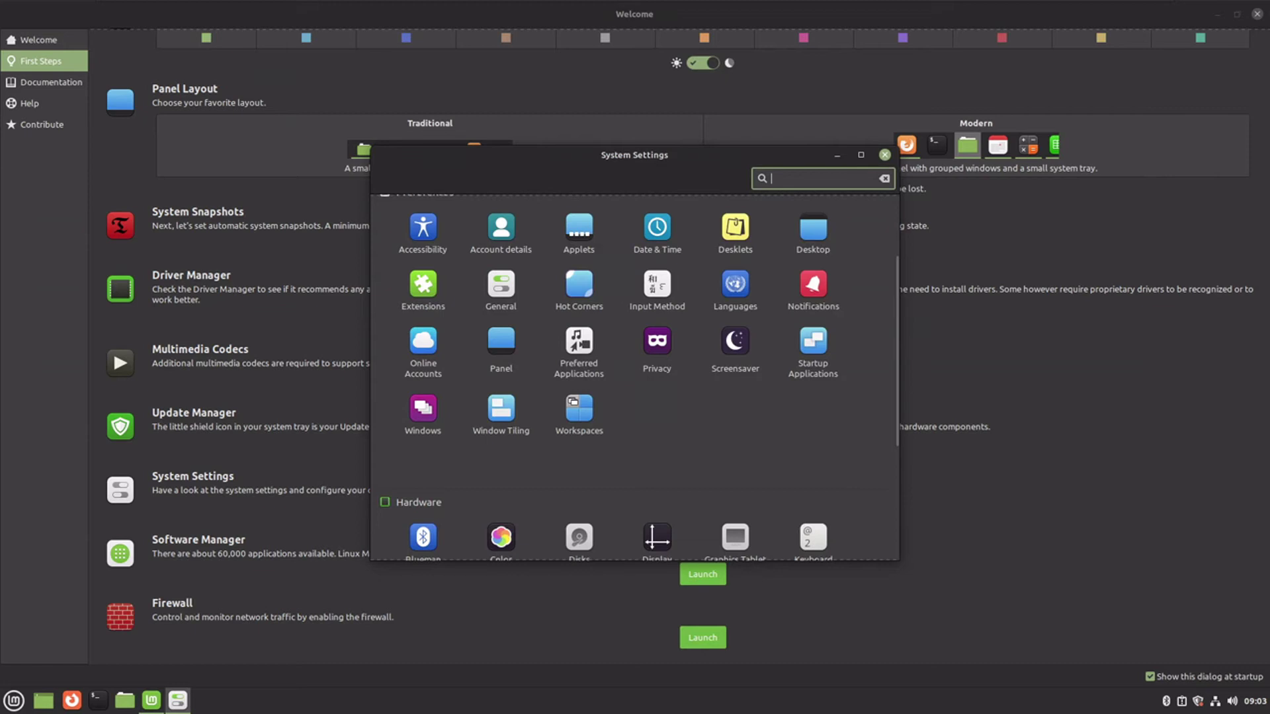
pyautogui.doubleClick(602, 154)
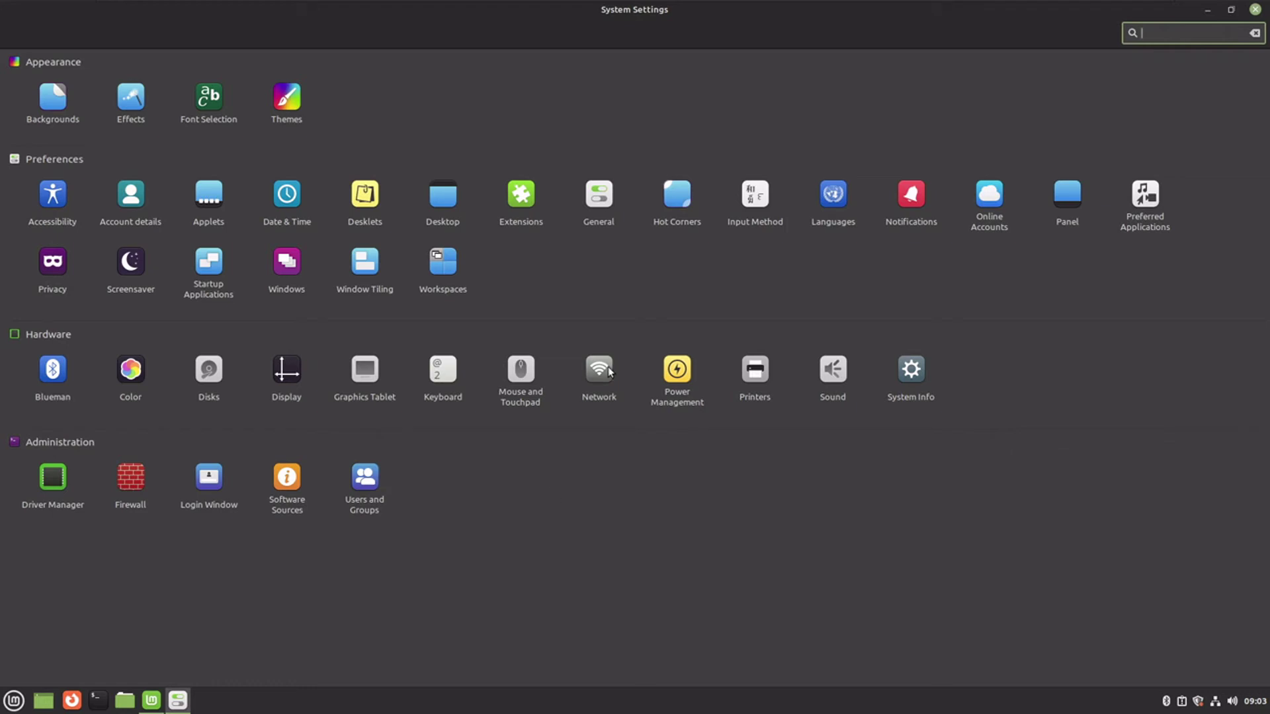
pyautogui.click(915, 373)
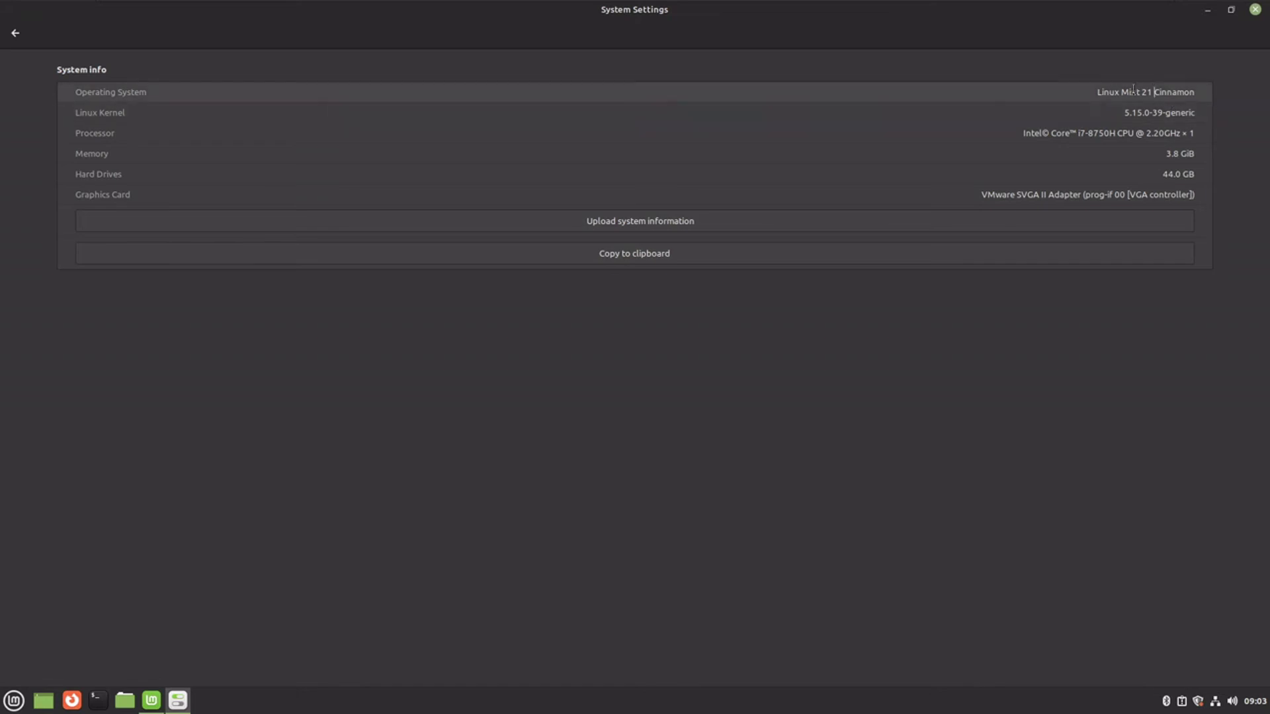
pyautogui.moveTo(1154, 92); pyautogui.dragTo(1097, 93)
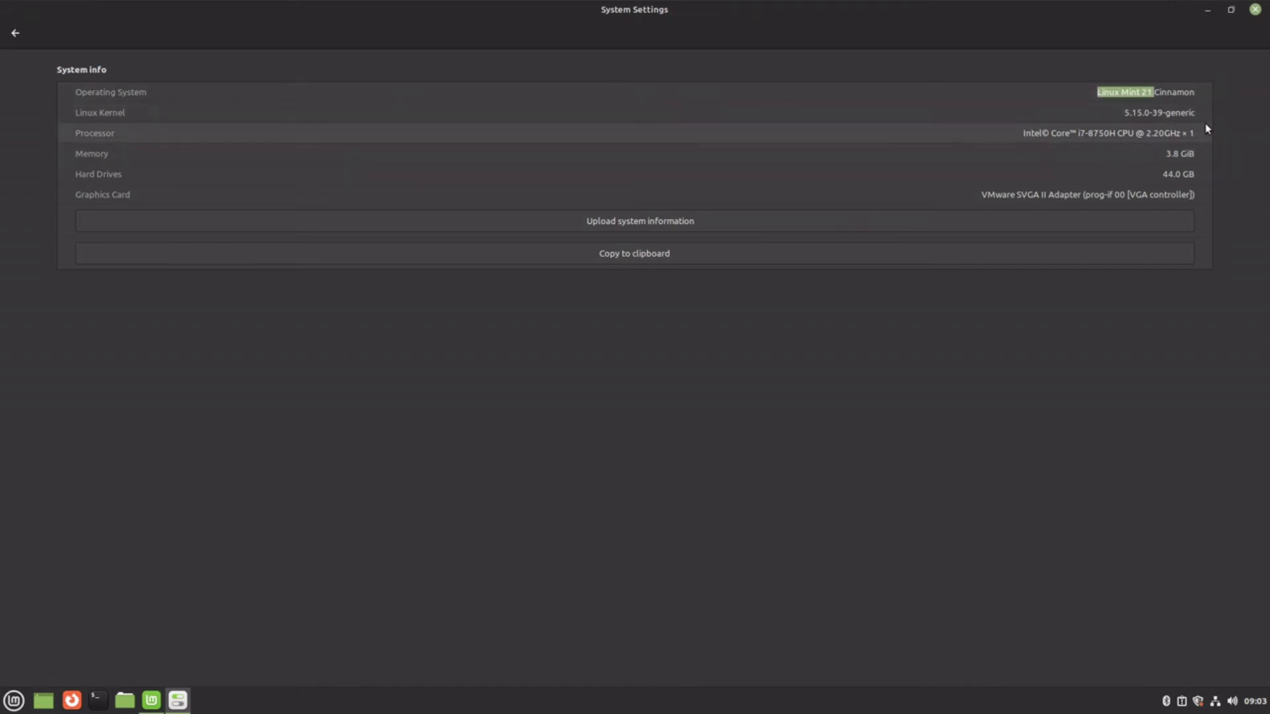
# - Close System Settings, try installing Multimedia Codecs, and dismiss the 'Can not install' error
pyautogui.click(1255, 10)
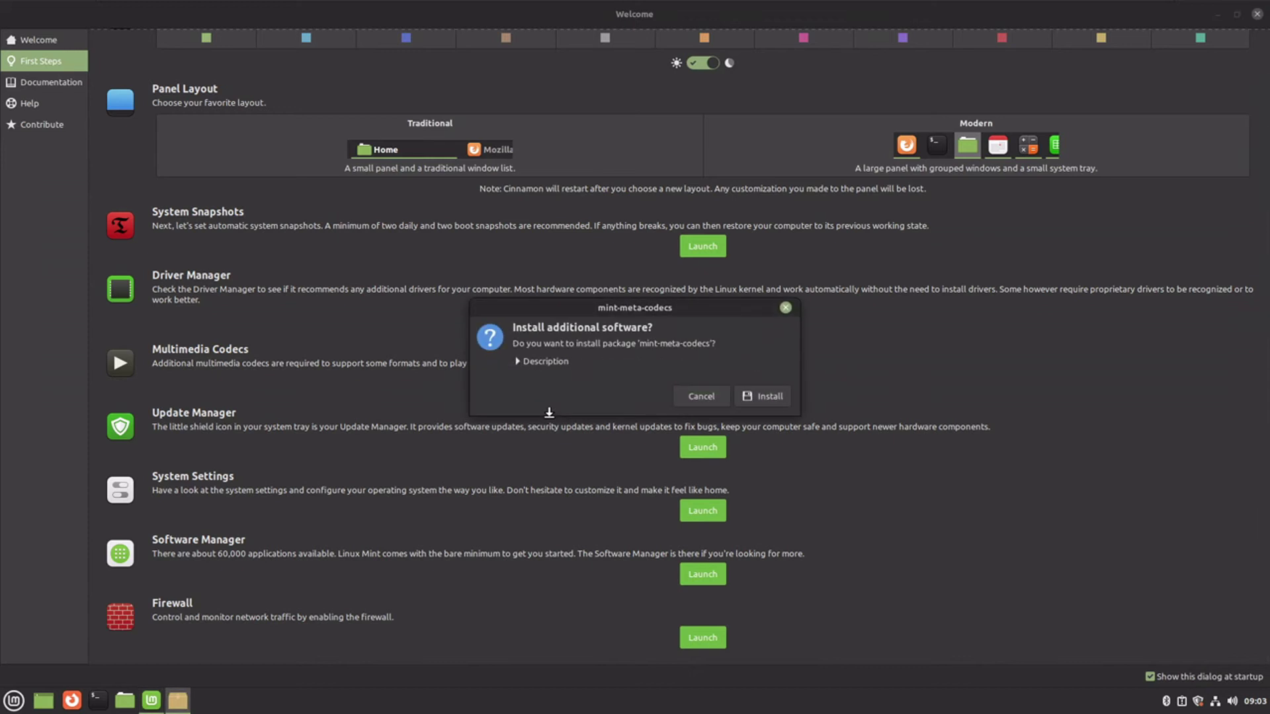
pyautogui.click(537, 363)
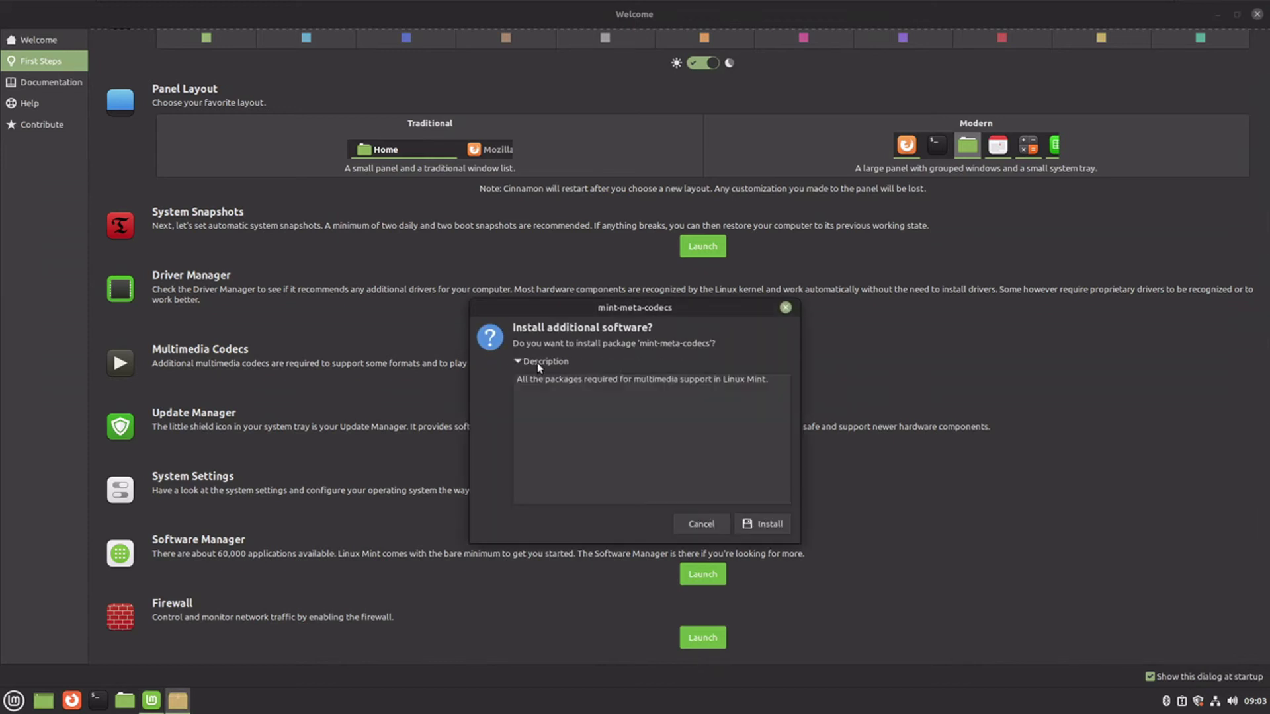
pyautogui.click(763, 524)
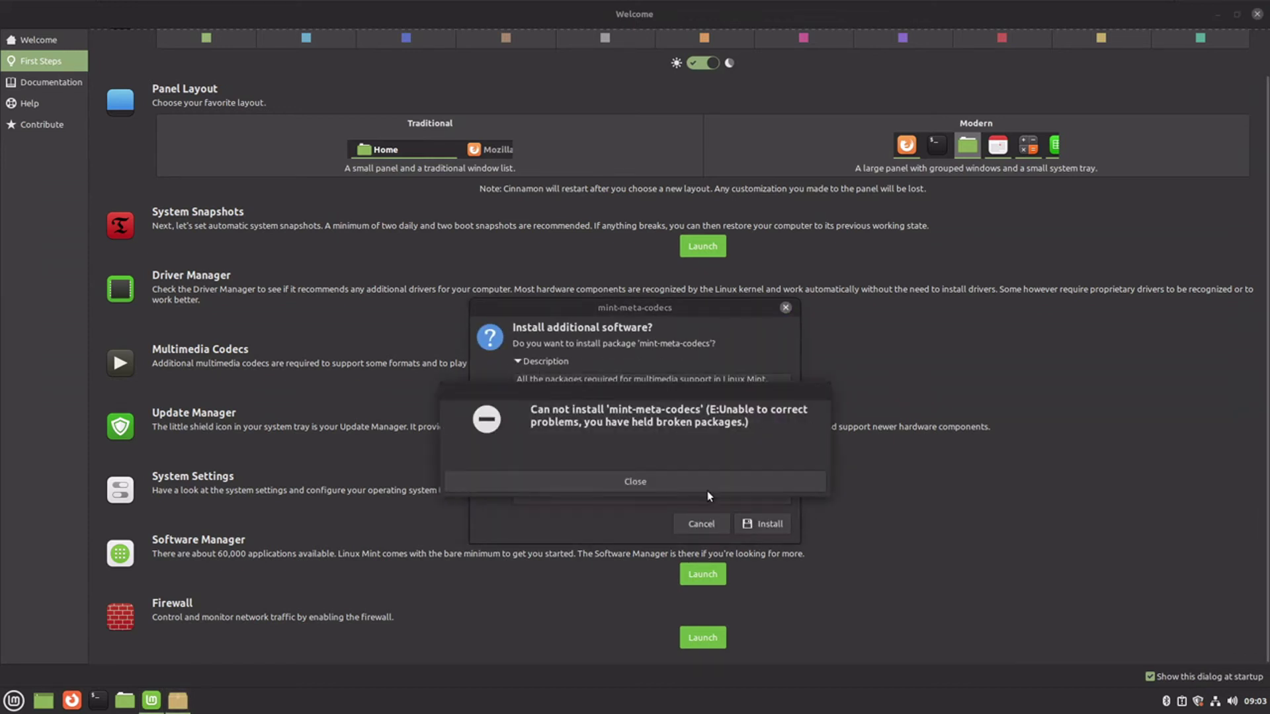
pyautogui.click(649, 481)
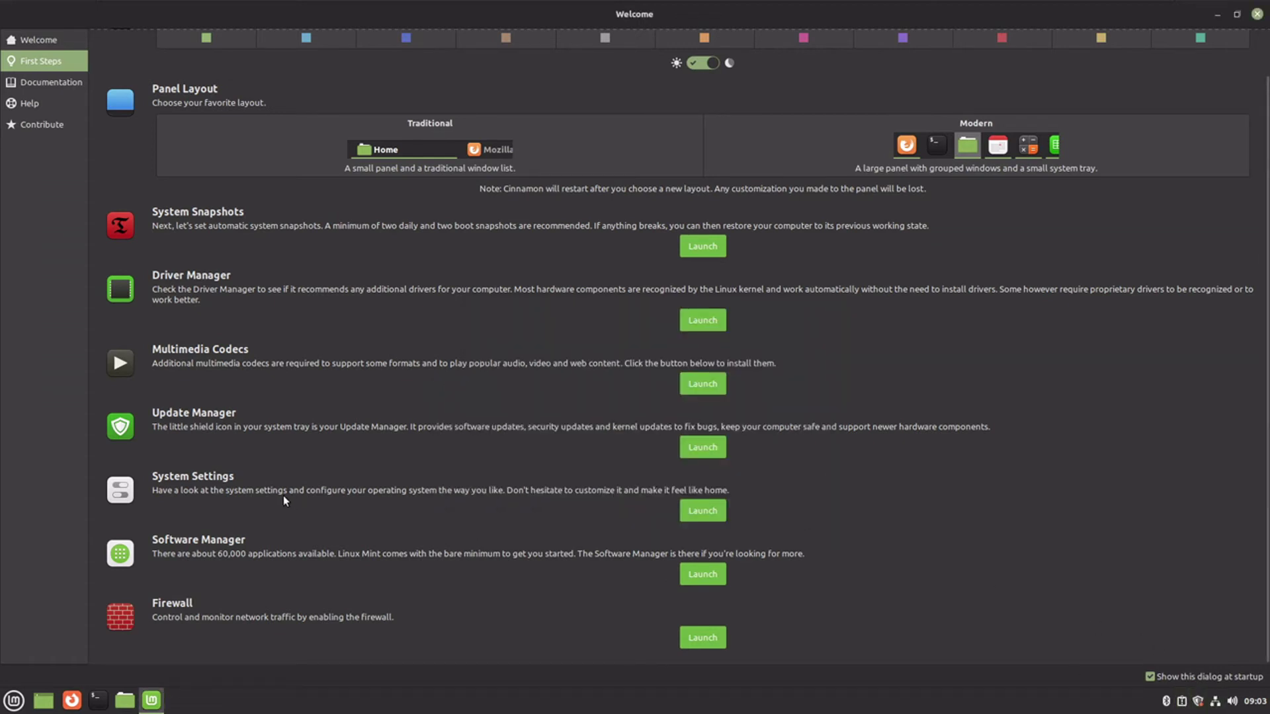
# - Launch and maximize Update Manager, then apply its self-update with the admin password
pyautogui.click(702, 448)
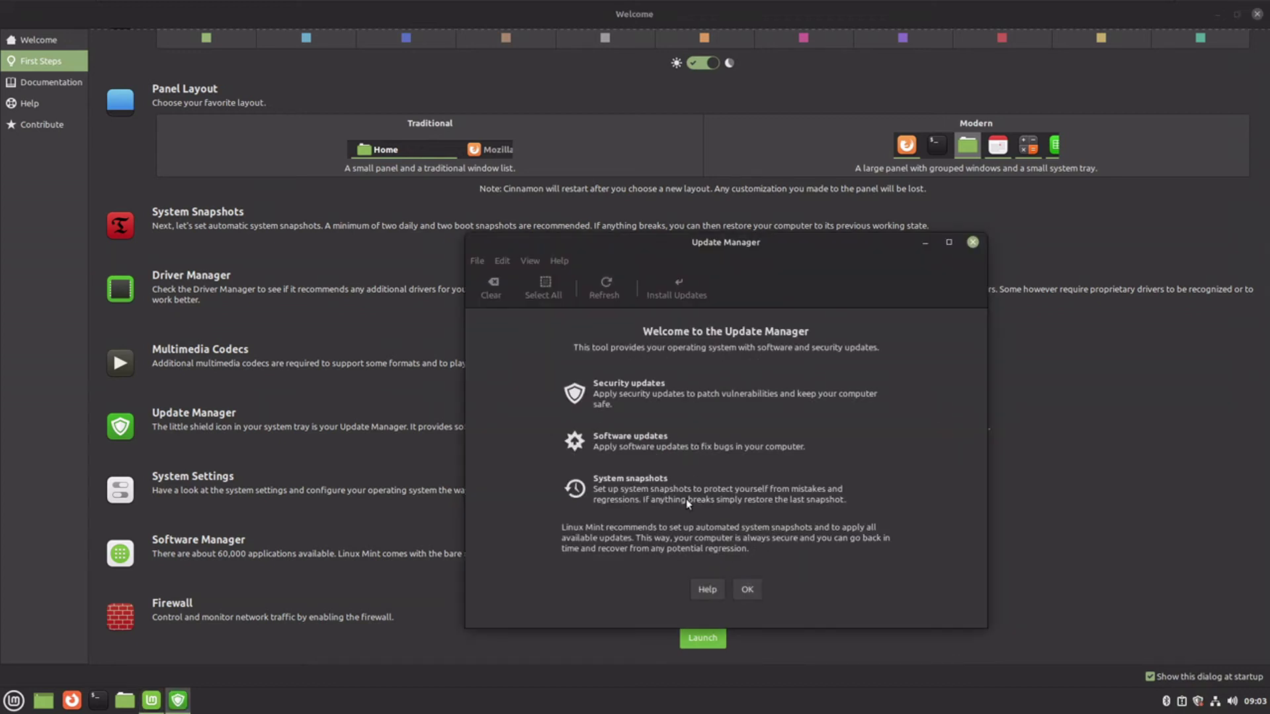
pyautogui.doubleClick(728, 242)
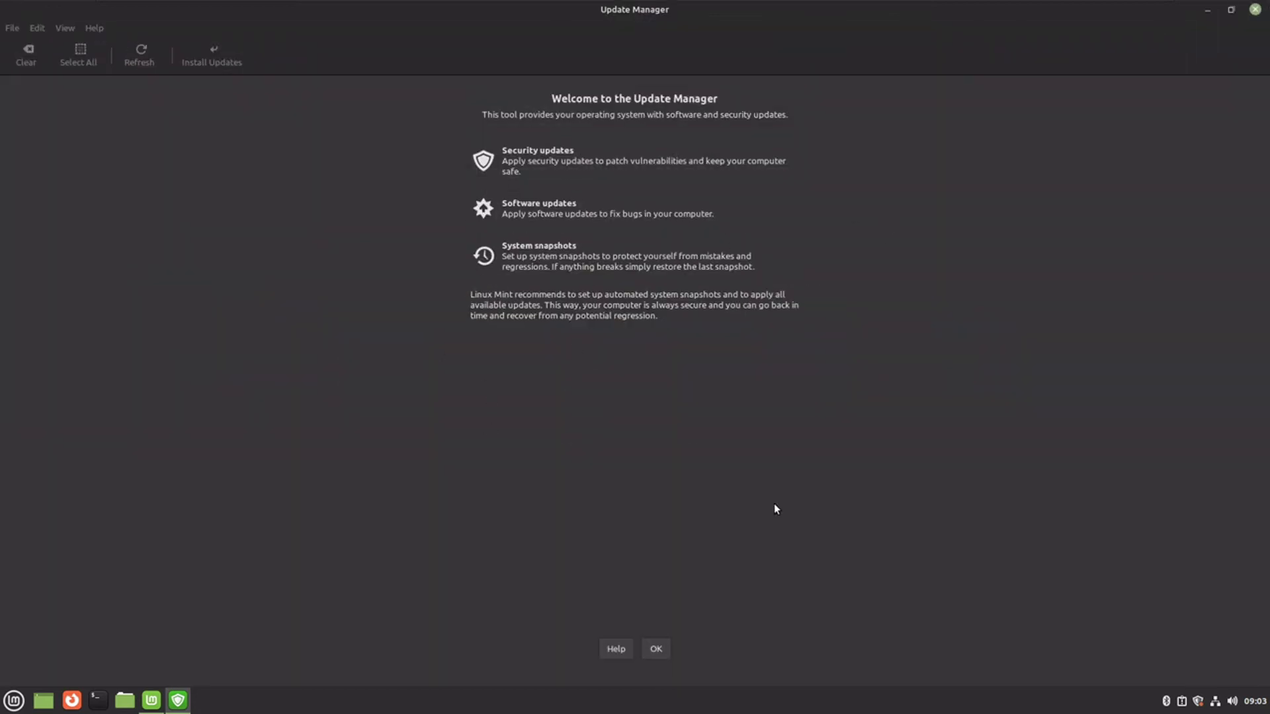
pyautogui.click(655, 650)
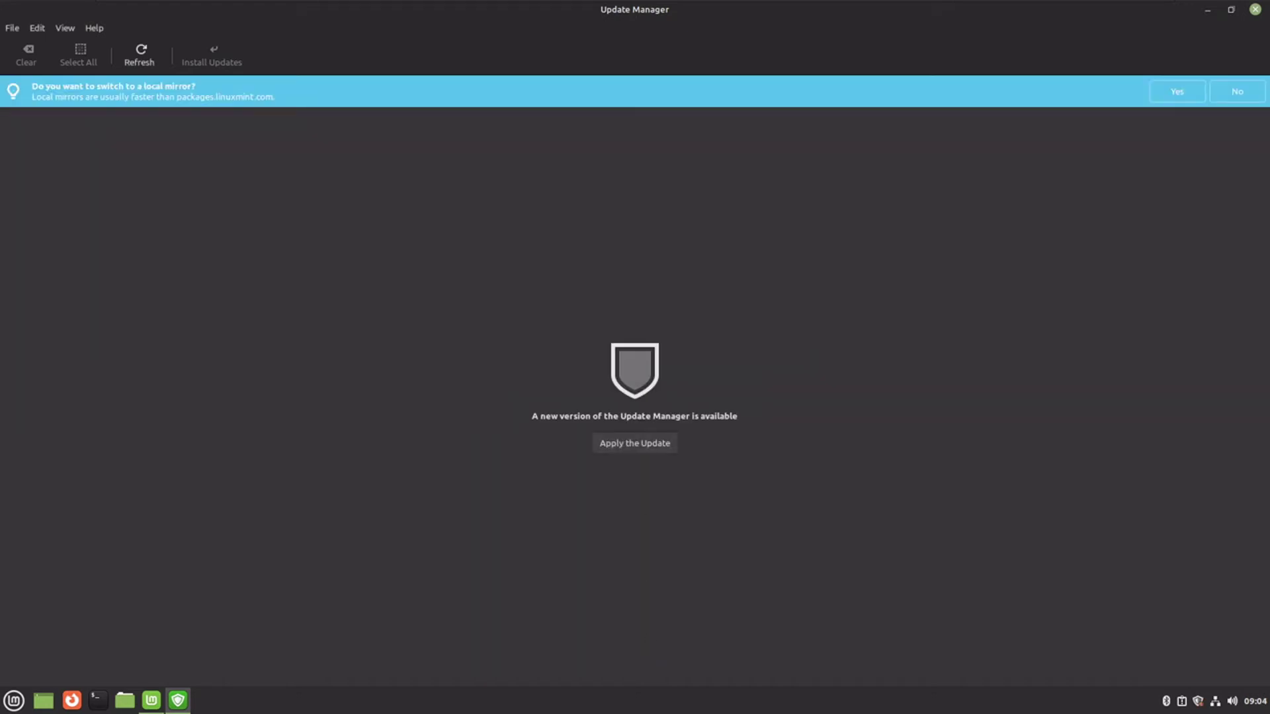
pyautogui.click(632, 447)
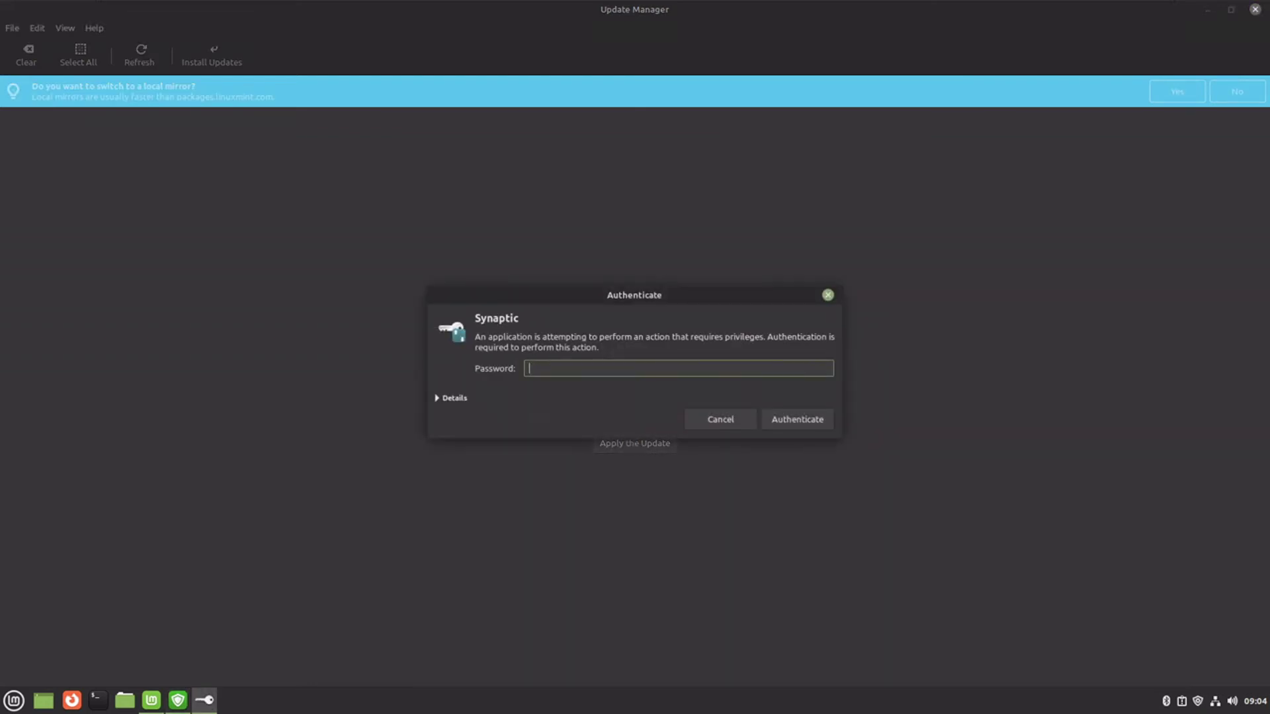
pyautogui.write('****')
pyautogui.press('Return')
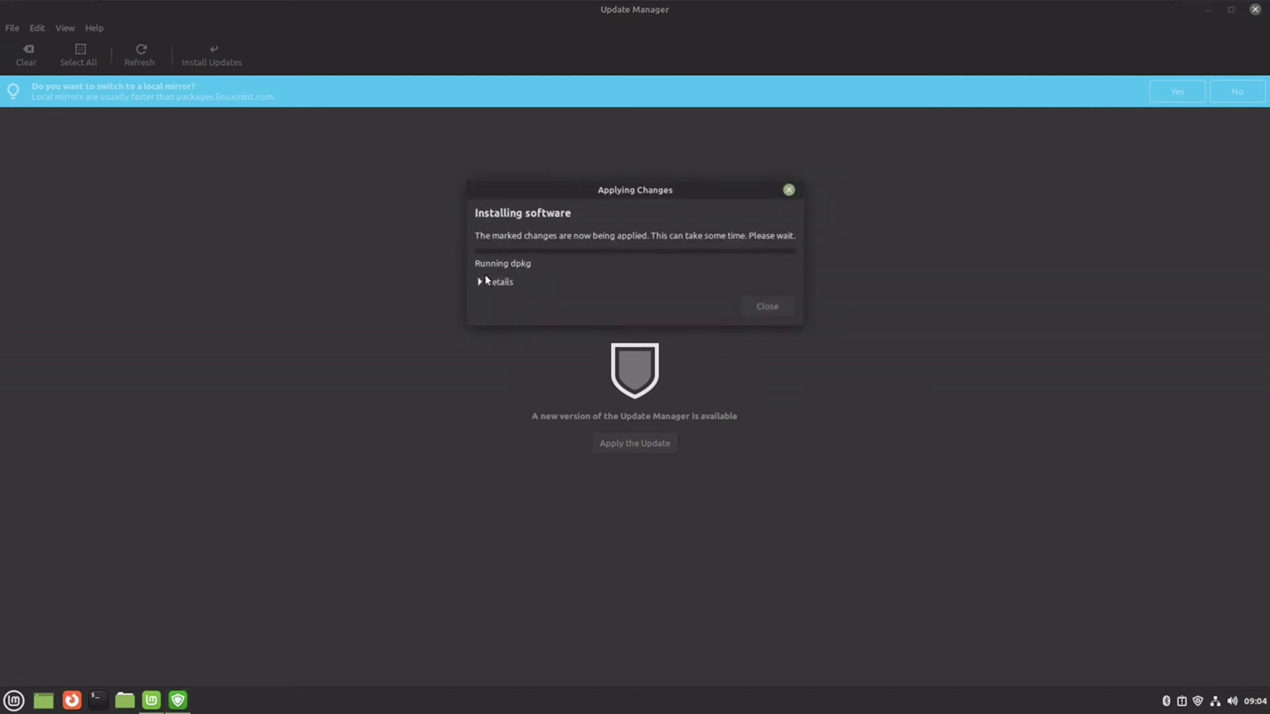
pyautogui.click(484, 282)
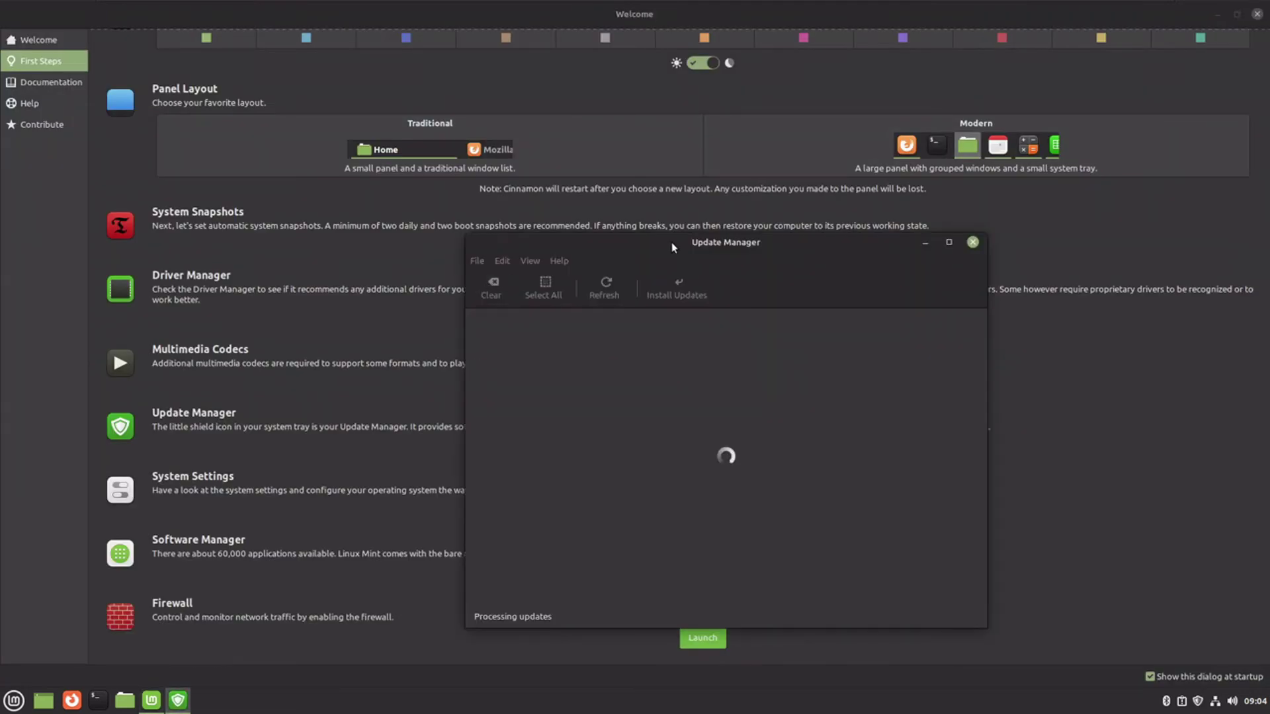
pyautogui.doubleClick(674, 244)
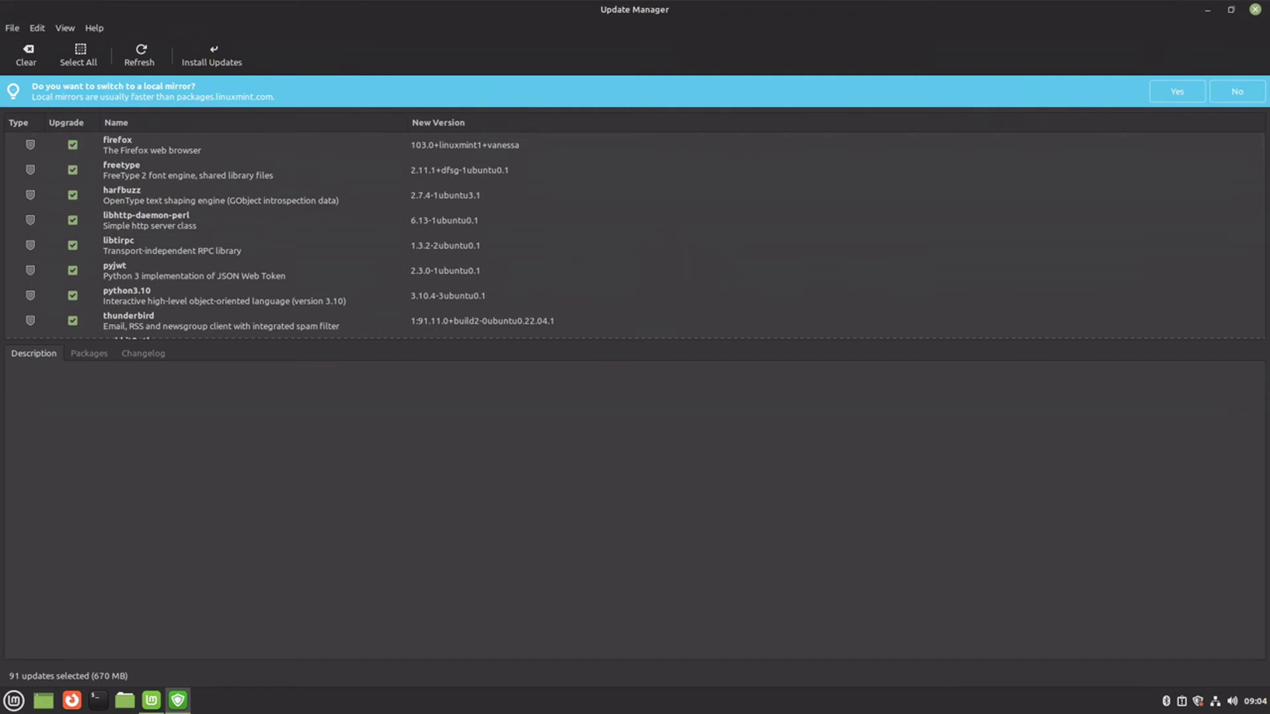
# - Switch to local mirrors: Base ubuntu.mirror.ac.za and Main WIRUlink, then refresh the APT cache
pyautogui.click(1175, 92)
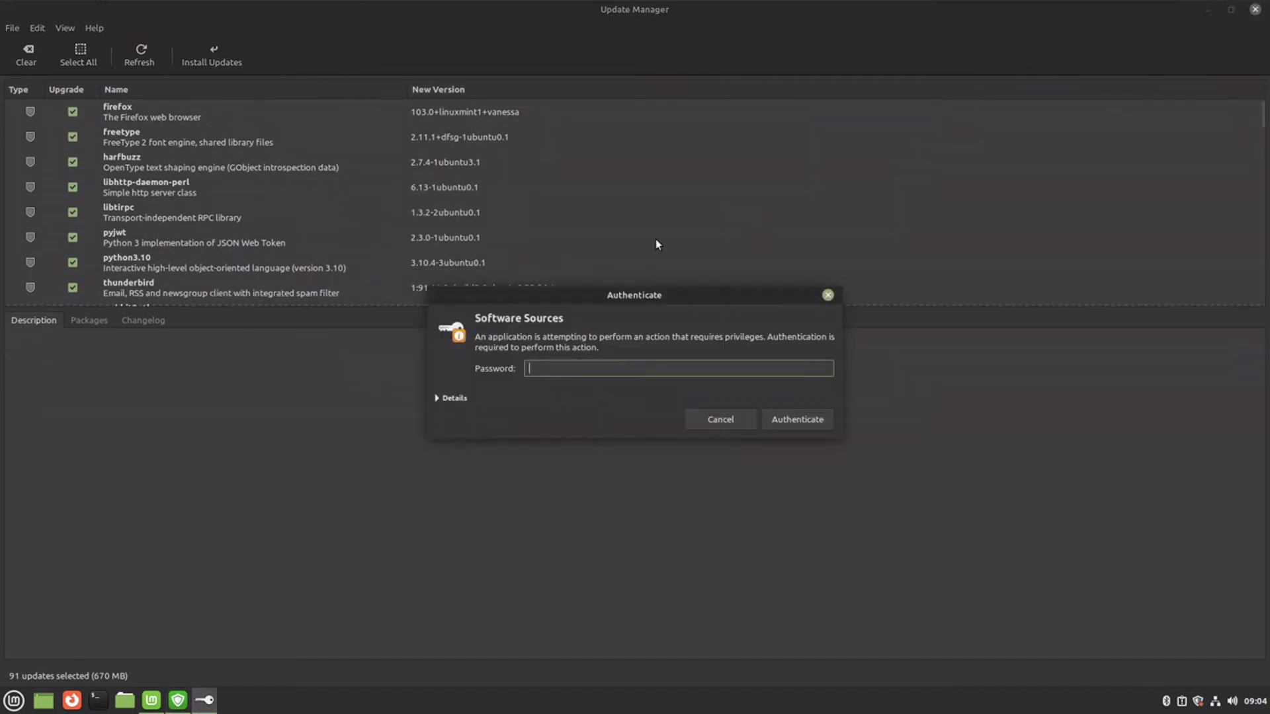
pyautogui.write('****')
pyautogui.press('Return')
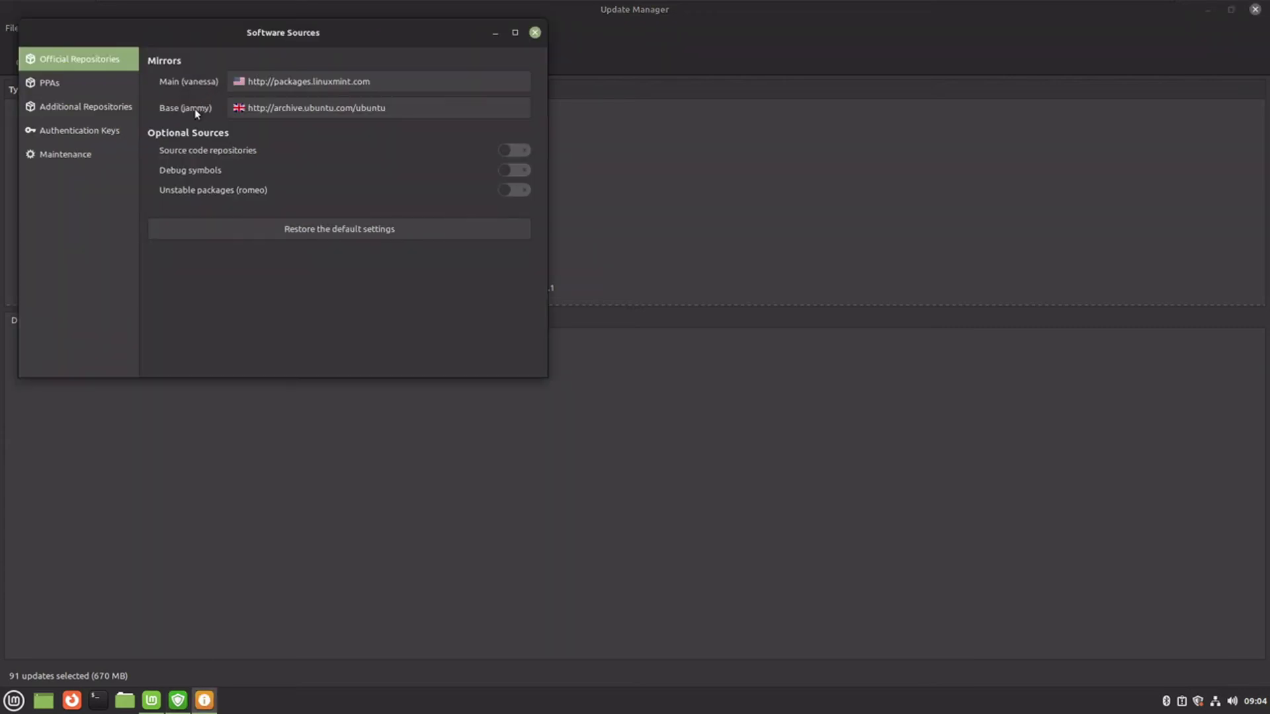
pyautogui.click(242, 108)
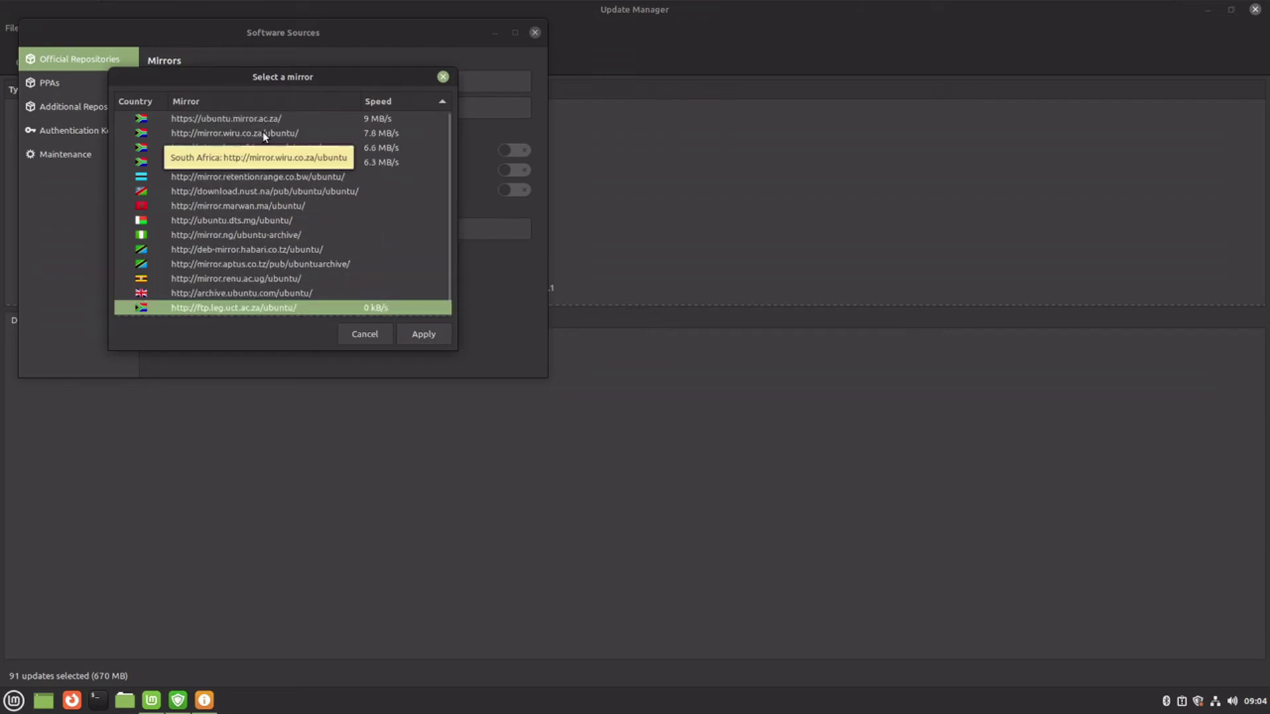
pyautogui.doubleClick(248, 120)
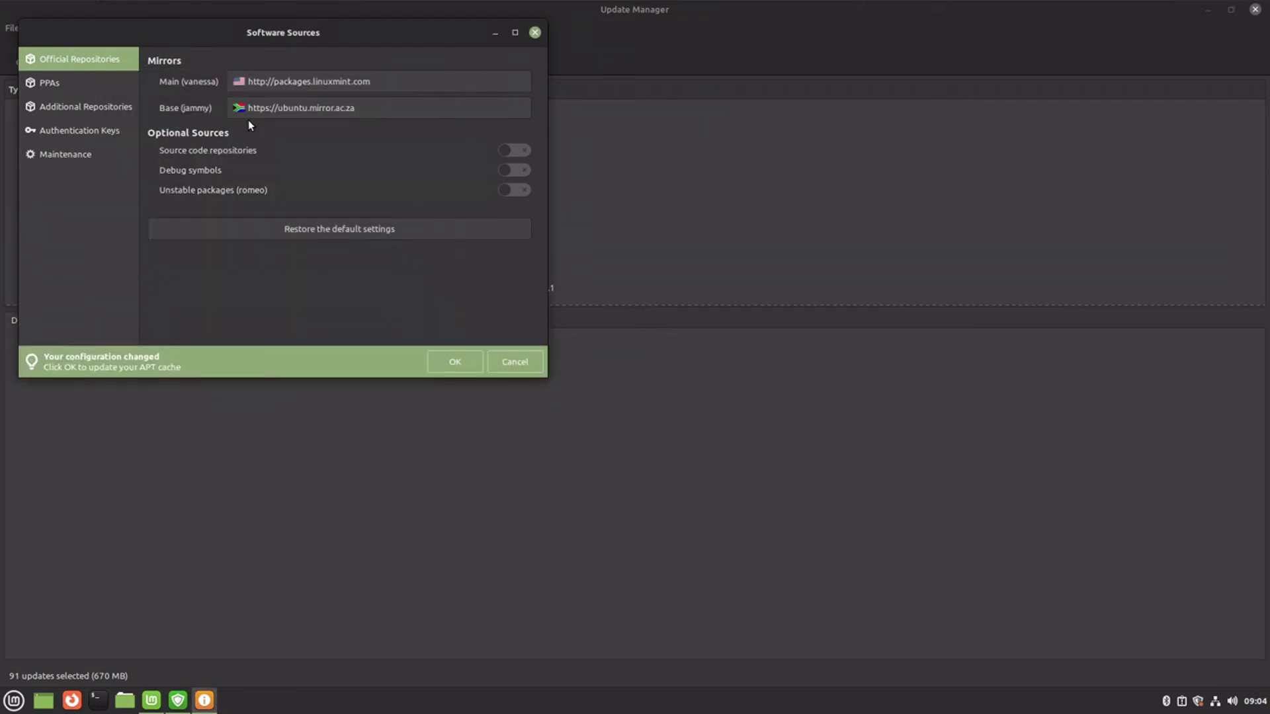
pyautogui.click(246, 80)
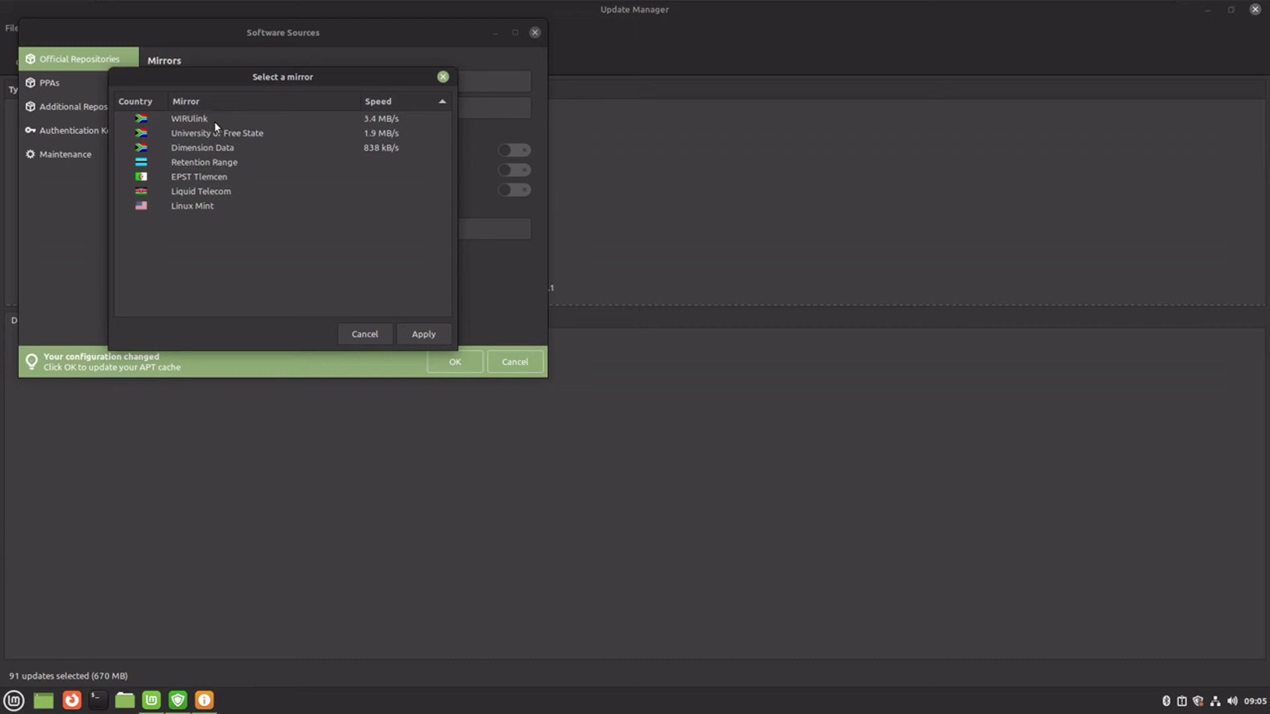
pyautogui.doubleClick(199, 118)
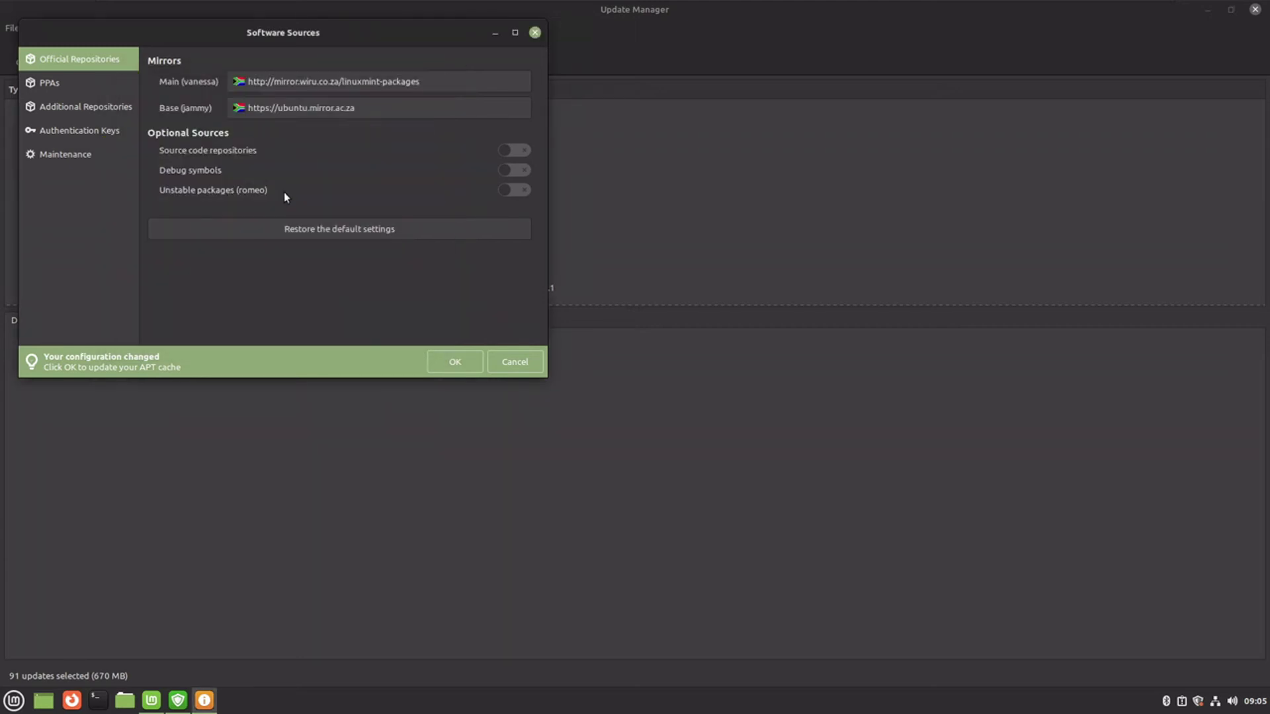
pyautogui.click(455, 361)
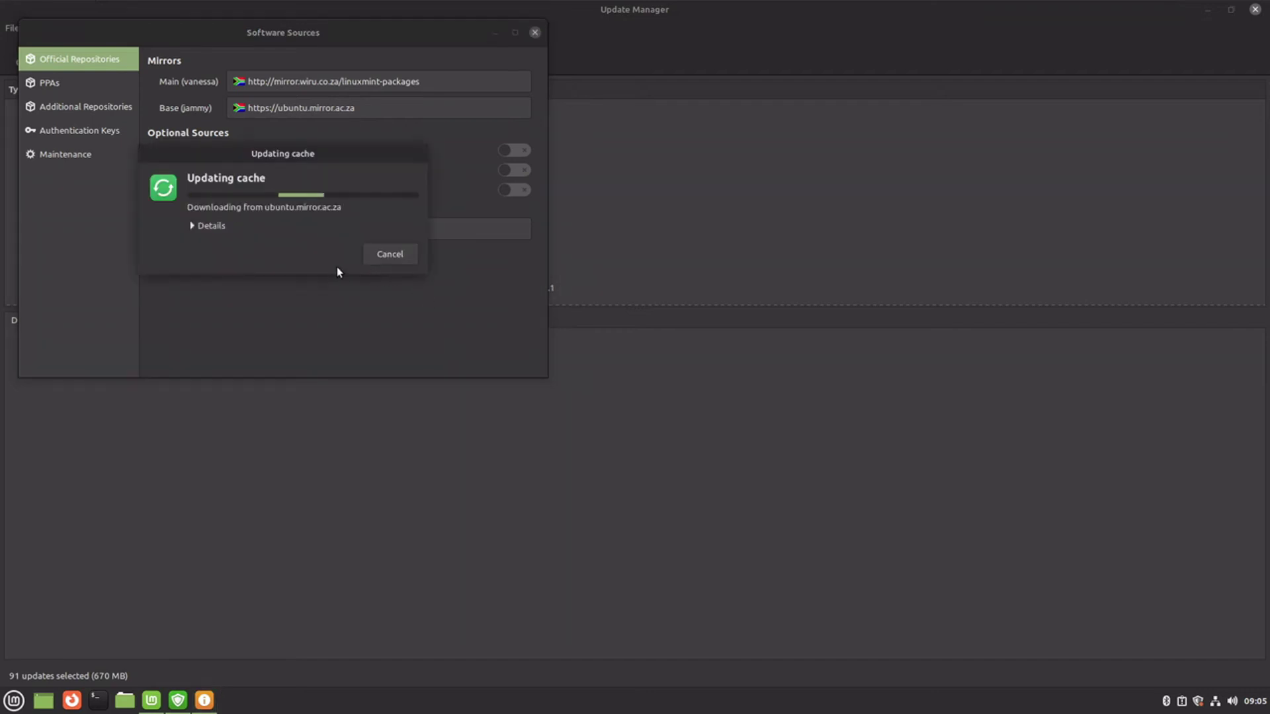
# - Check the cache download details and browse the PPAs, repositories, keys and Maintenance pages
pyautogui.click(207, 227)
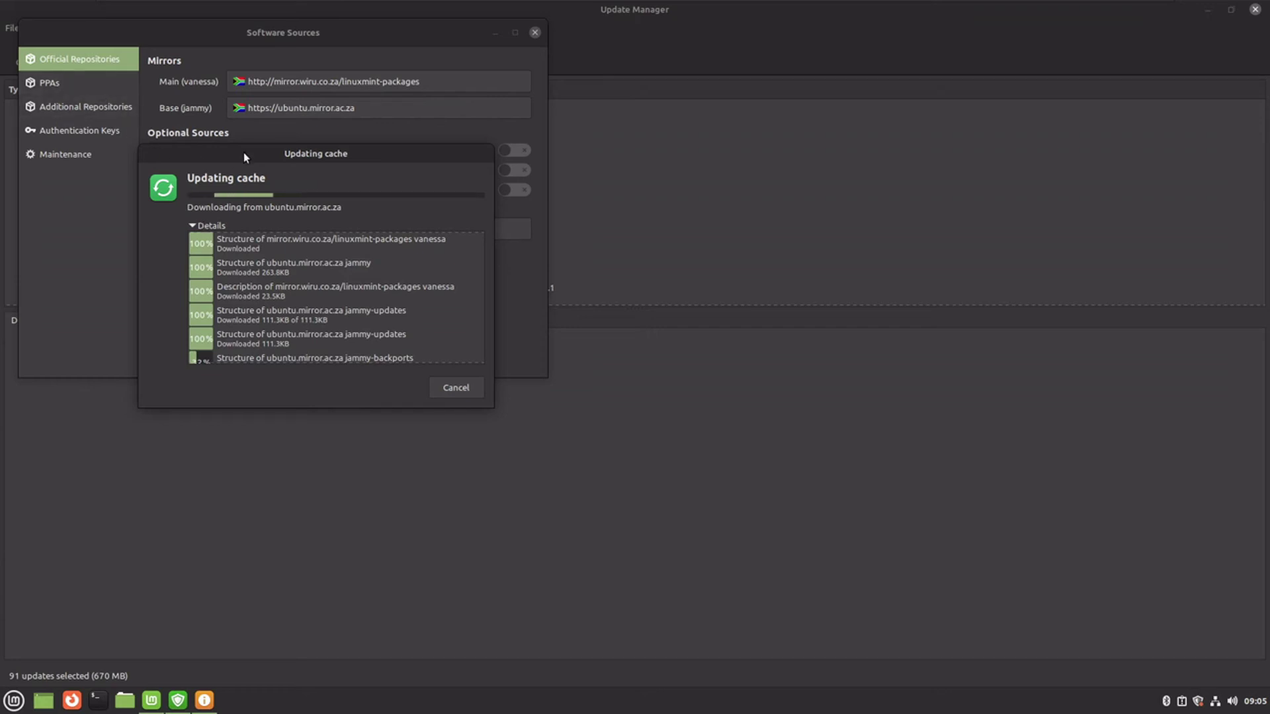
pyautogui.moveTo(243, 153); pyautogui.dragTo(602, 123)
pyautogui.click(66, 69)
pyautogui.click(70, 83)
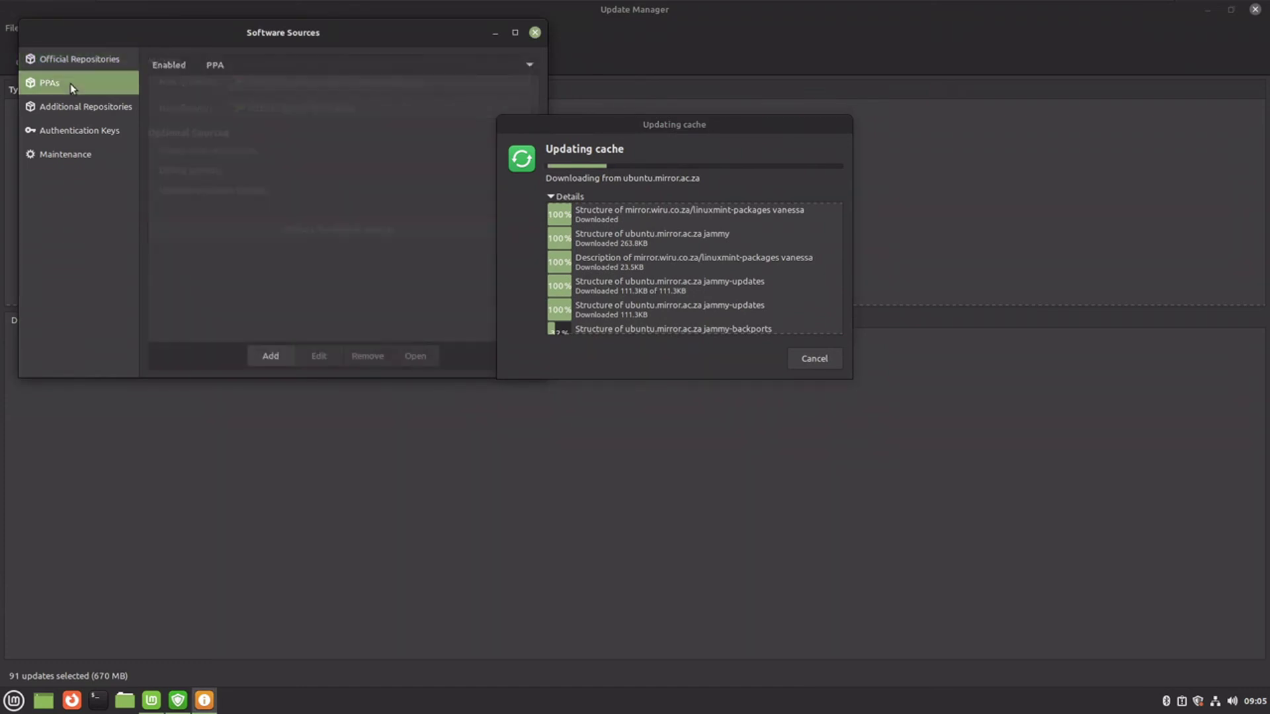
pyautogui.click(73, 109)
pyautogui.click(66, 130)
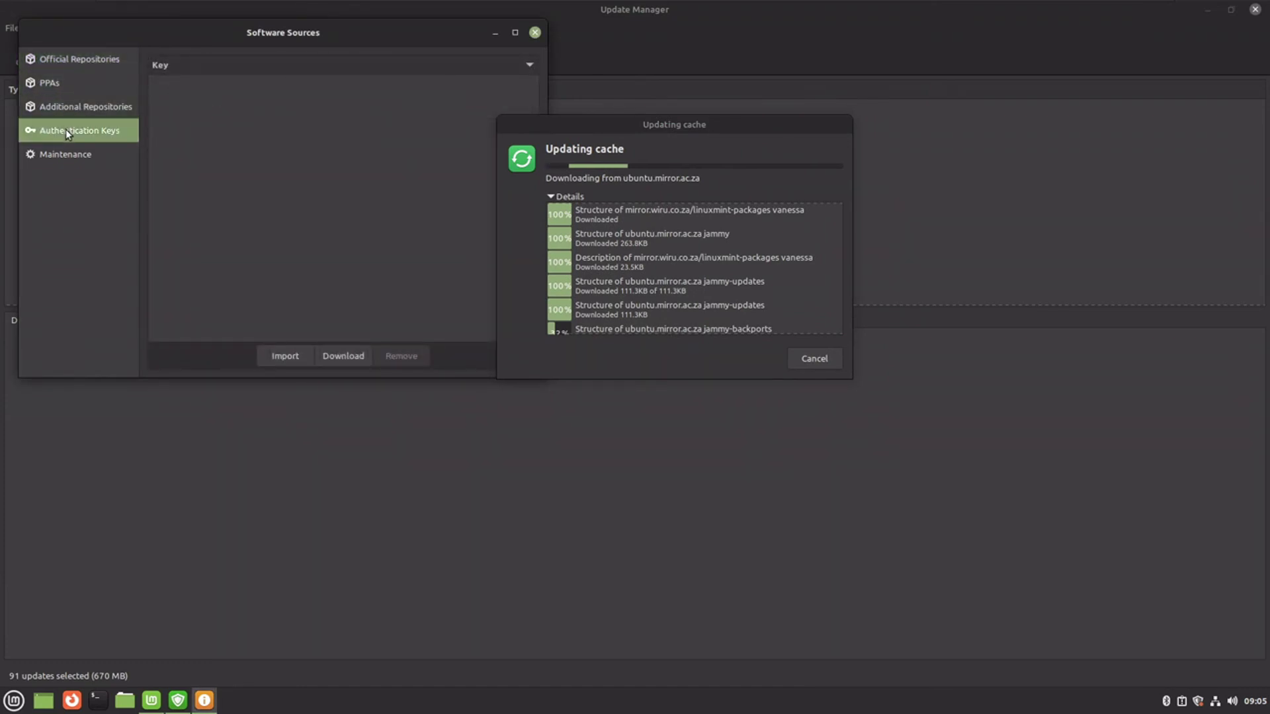
pyautogui.click(58, 146)
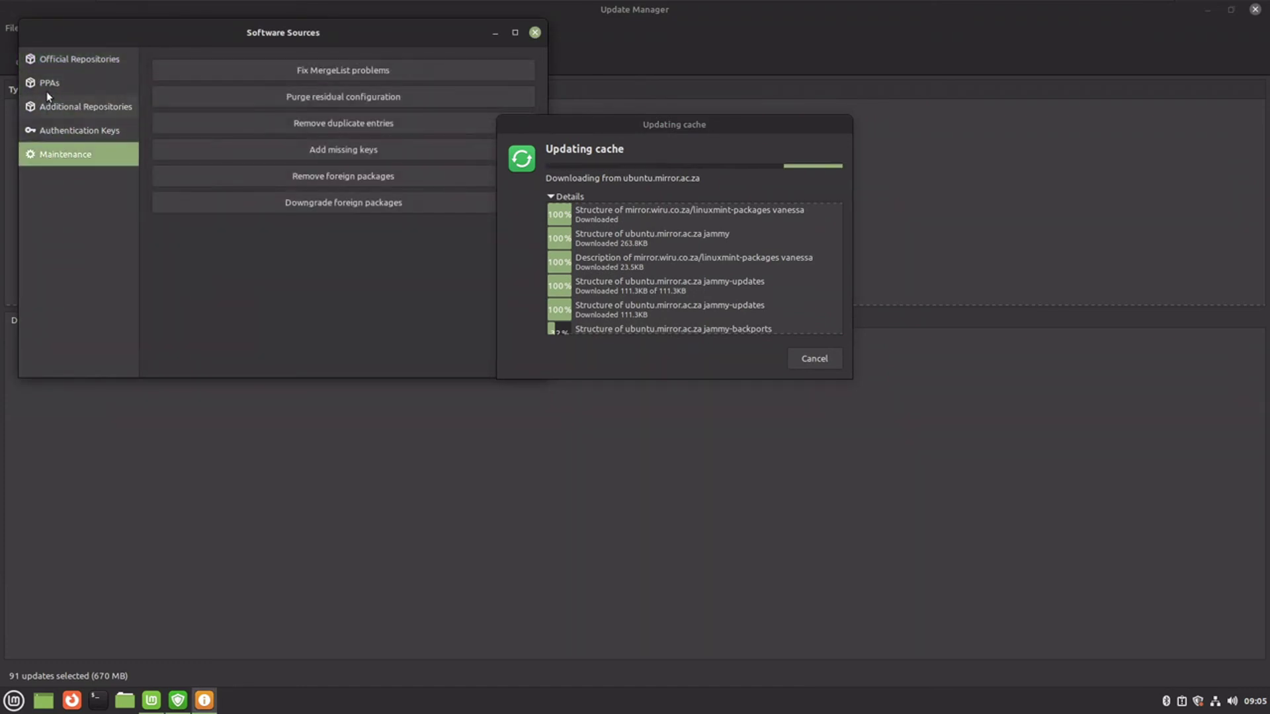
pyautogui.click(50, 63)
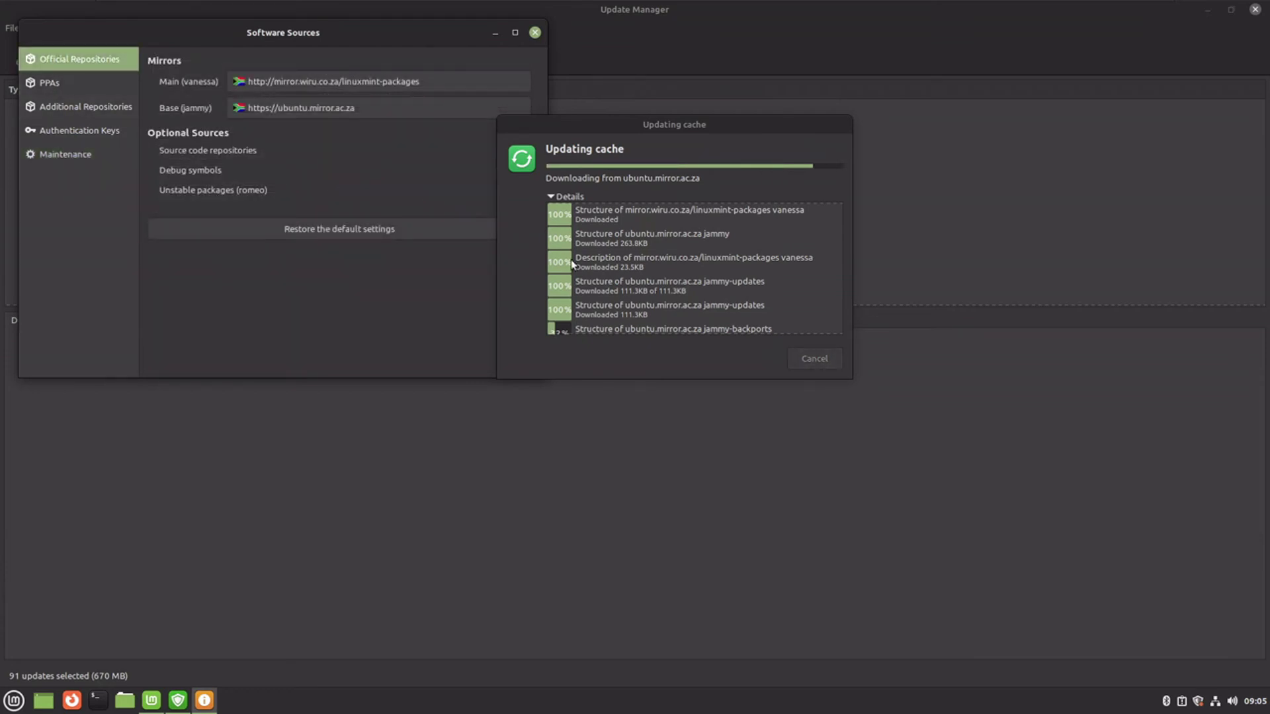
pyautogui.moveTo(597, 264)
pyautogui.moveTo(684, 277)
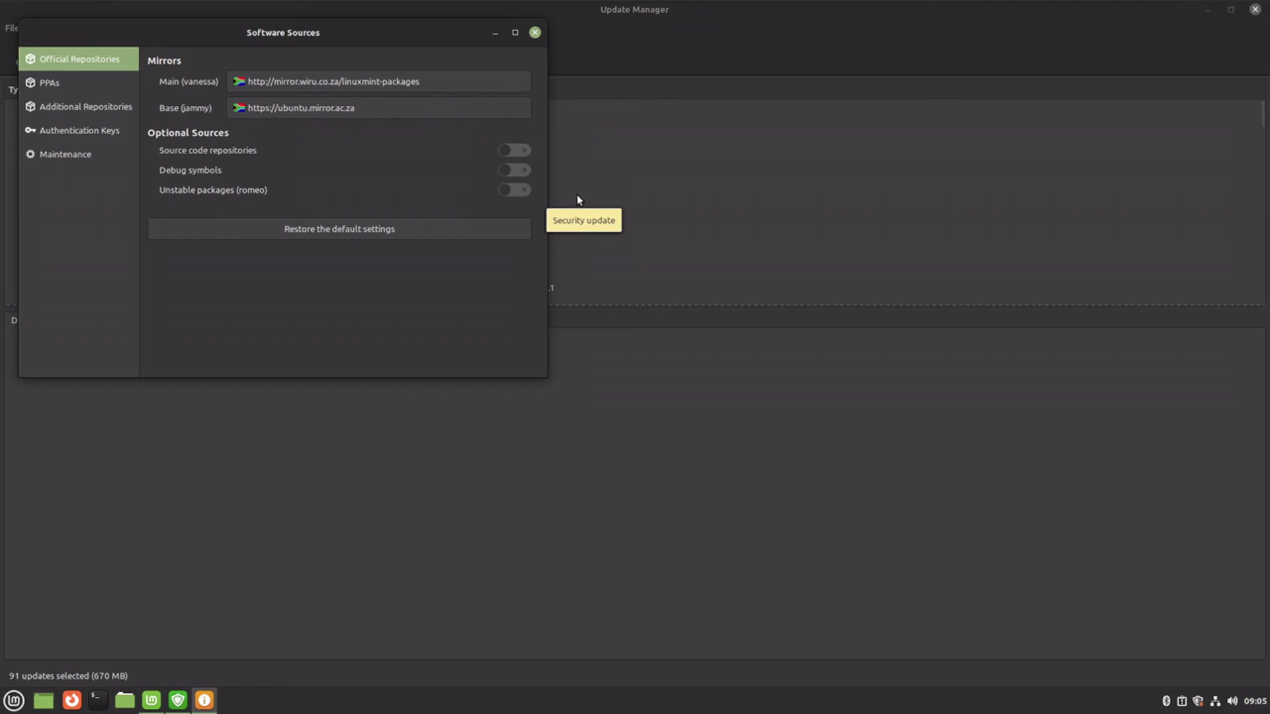
# - Close Software Sources and install the selected updates, accepting extra packages and authenticating
pyautogui.click(533, 32)
pyautogui.click(221, 58)
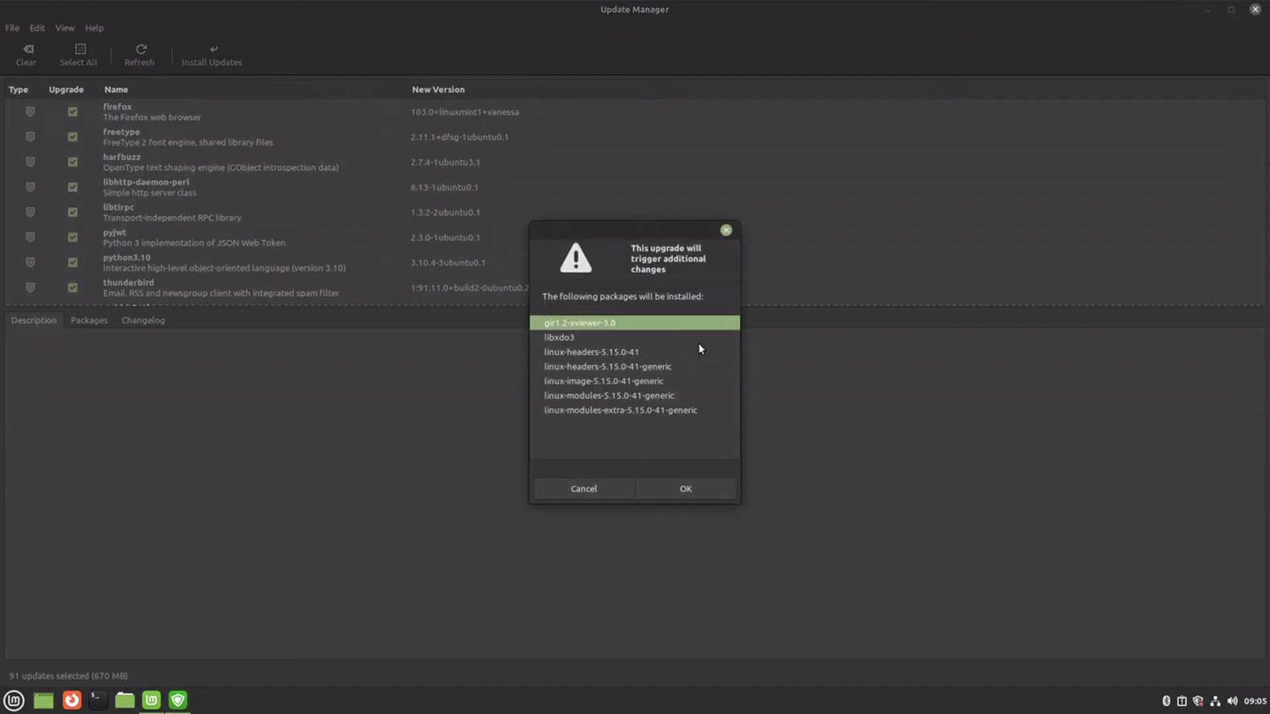
pyautogui.click(685, 489)
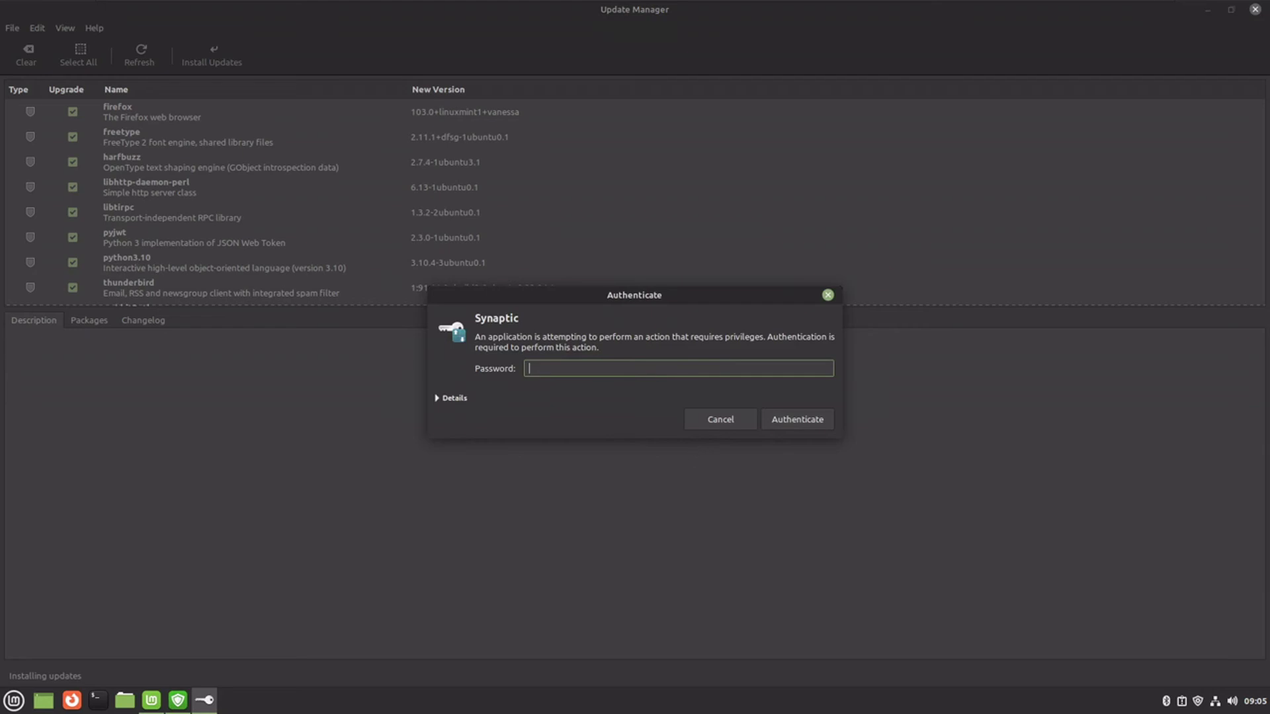
pyautogui.write('****')
pyautogui.press('Return')
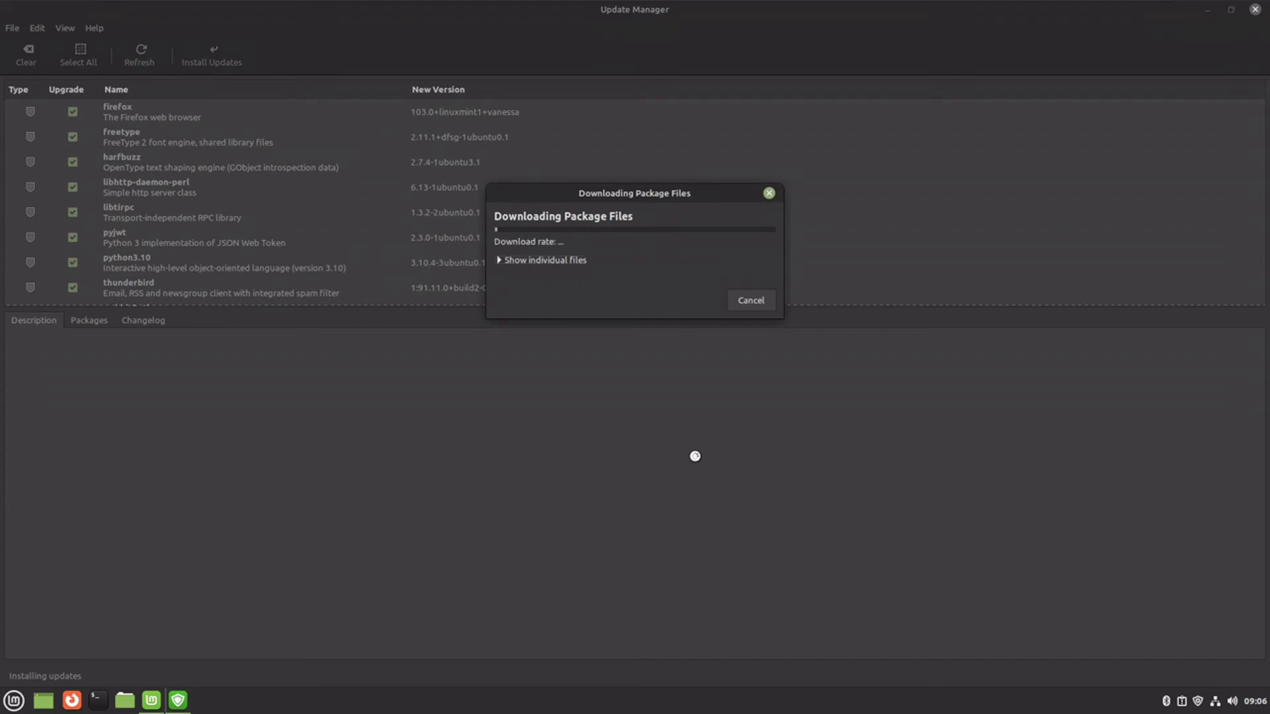
# - Expand and collapse the individual download files, then open the Menu on Accessories
pyautogui.click(556, 255)
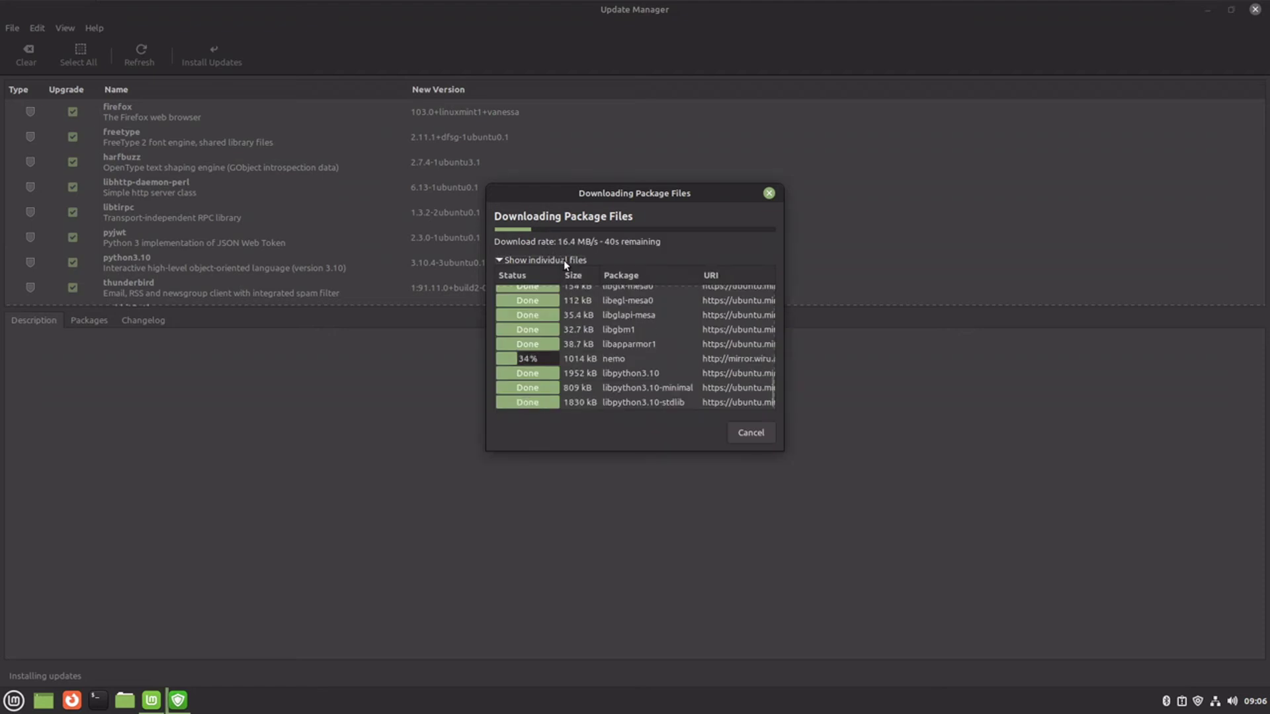
pyautogui.click(540, 259)
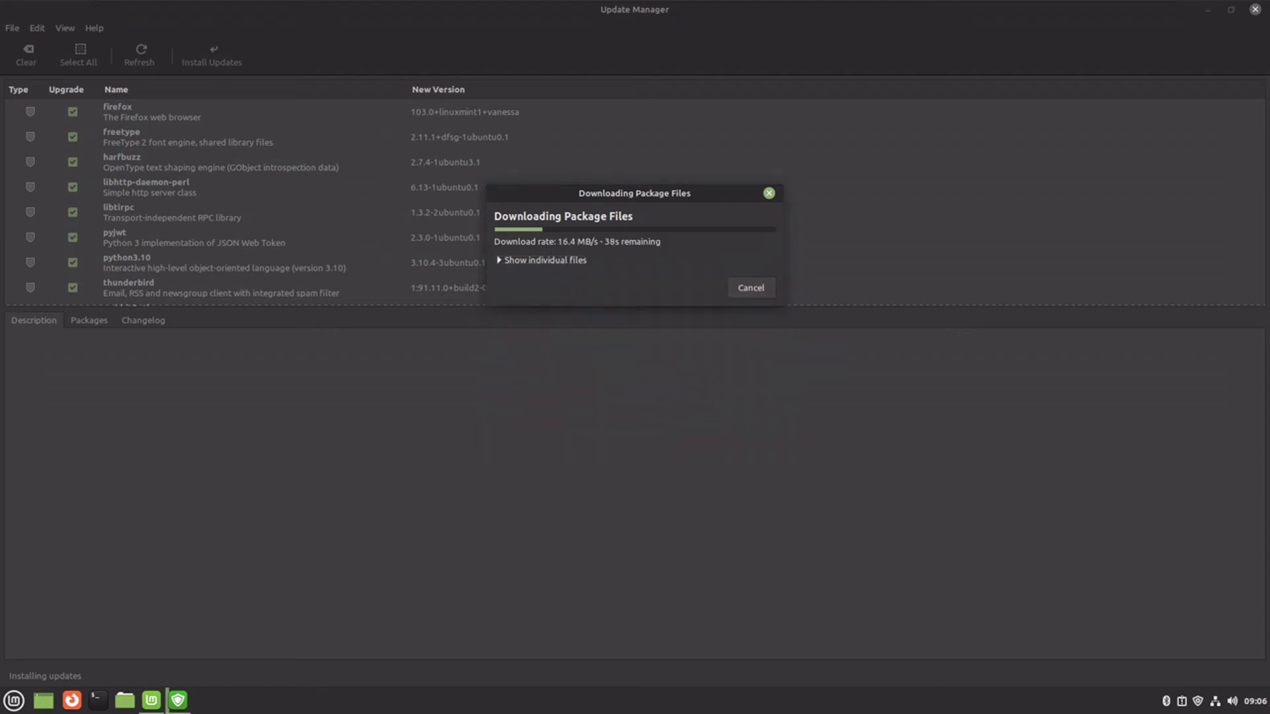
pyautogui.click(13, 701)
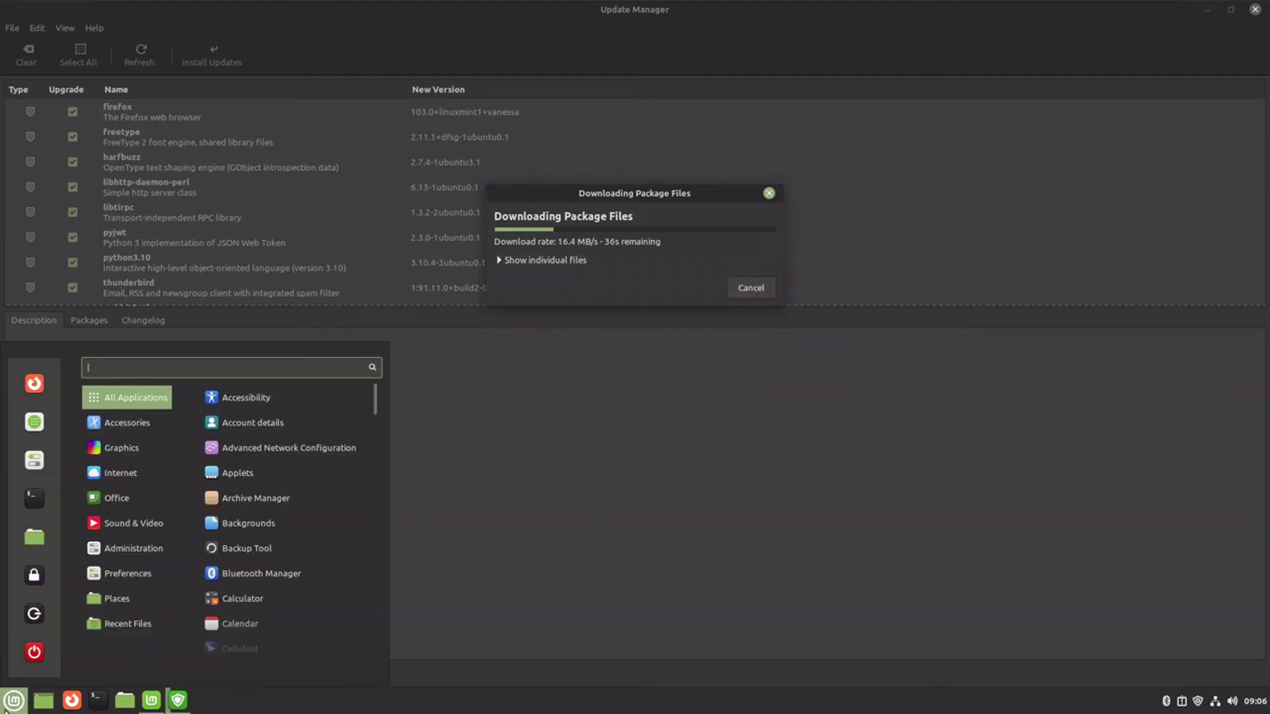
pyautogui.moveTo(140, 426)
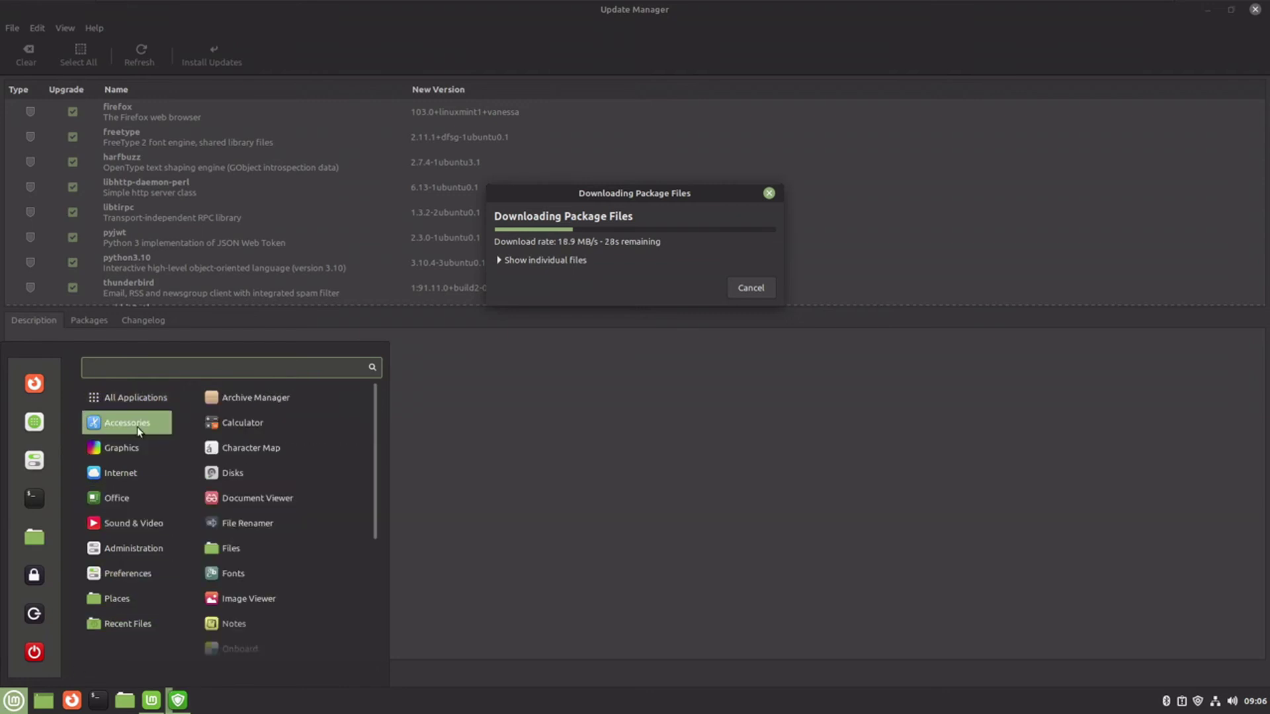
# - Launch the Files manager and view, then close, its Help > About dialog
pyautogui.click(259, 550)
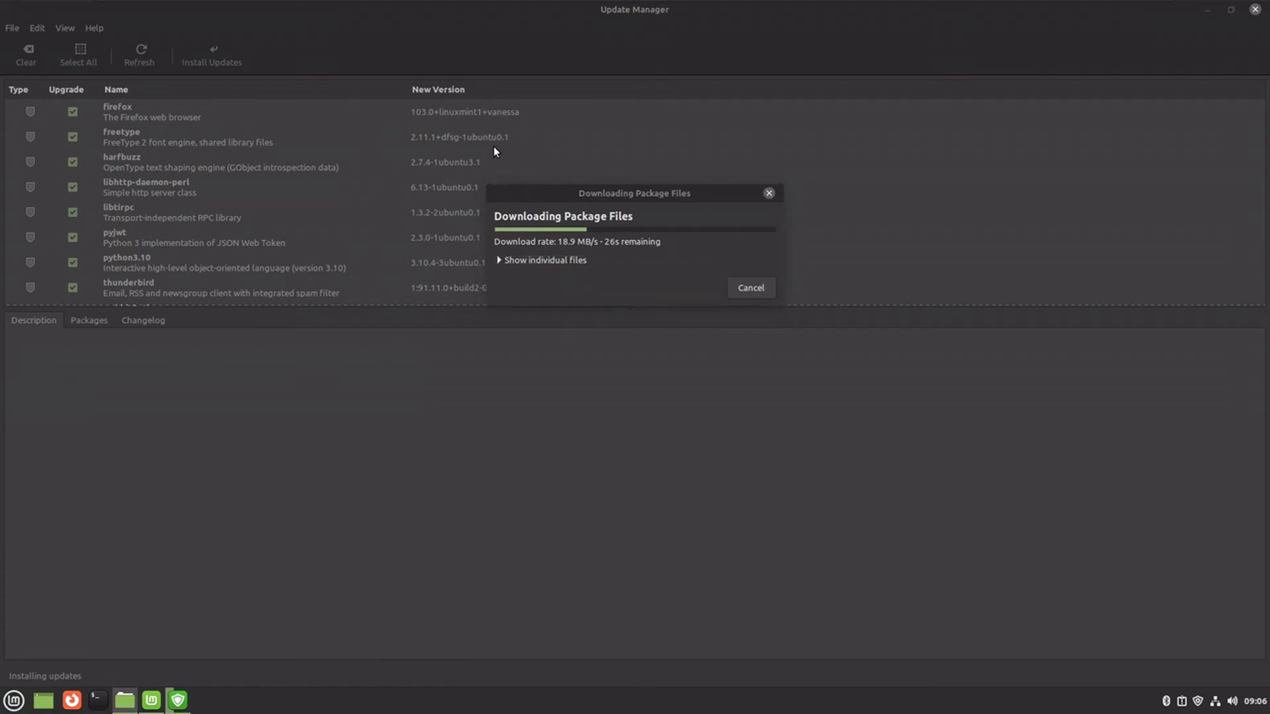
pyautogui.click(197, 47)
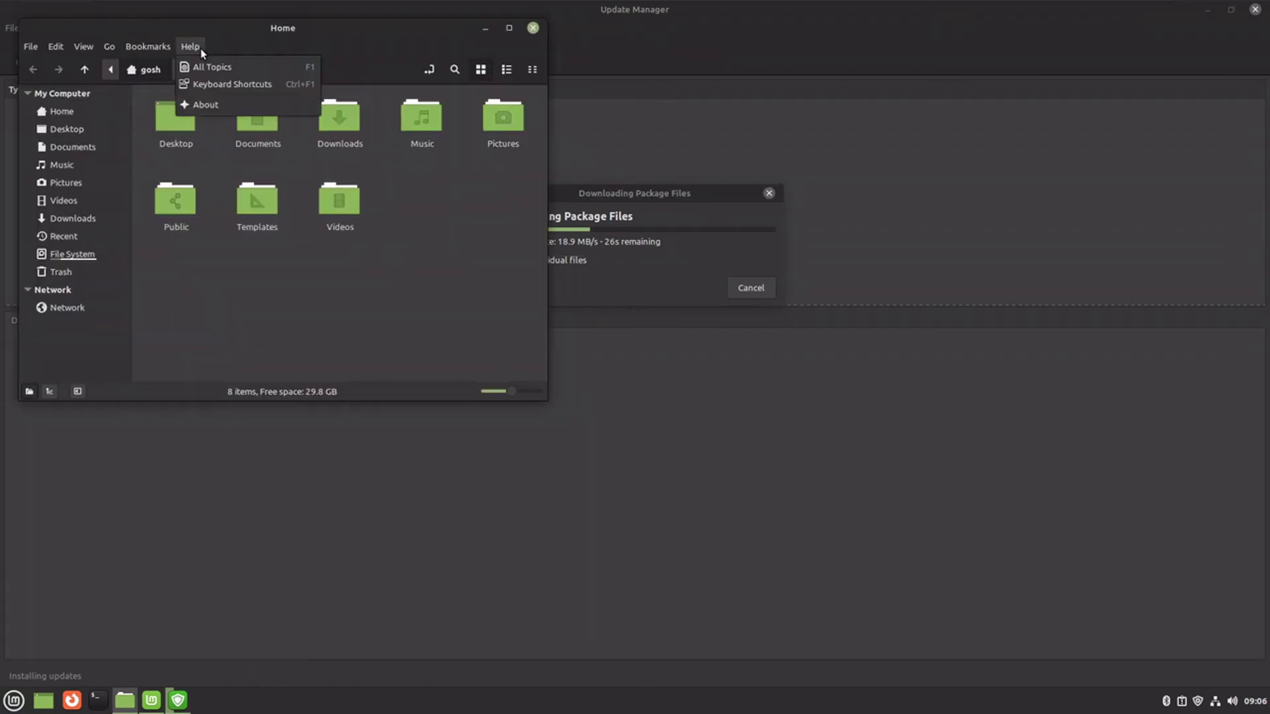
pyautogui.click(225, 105)
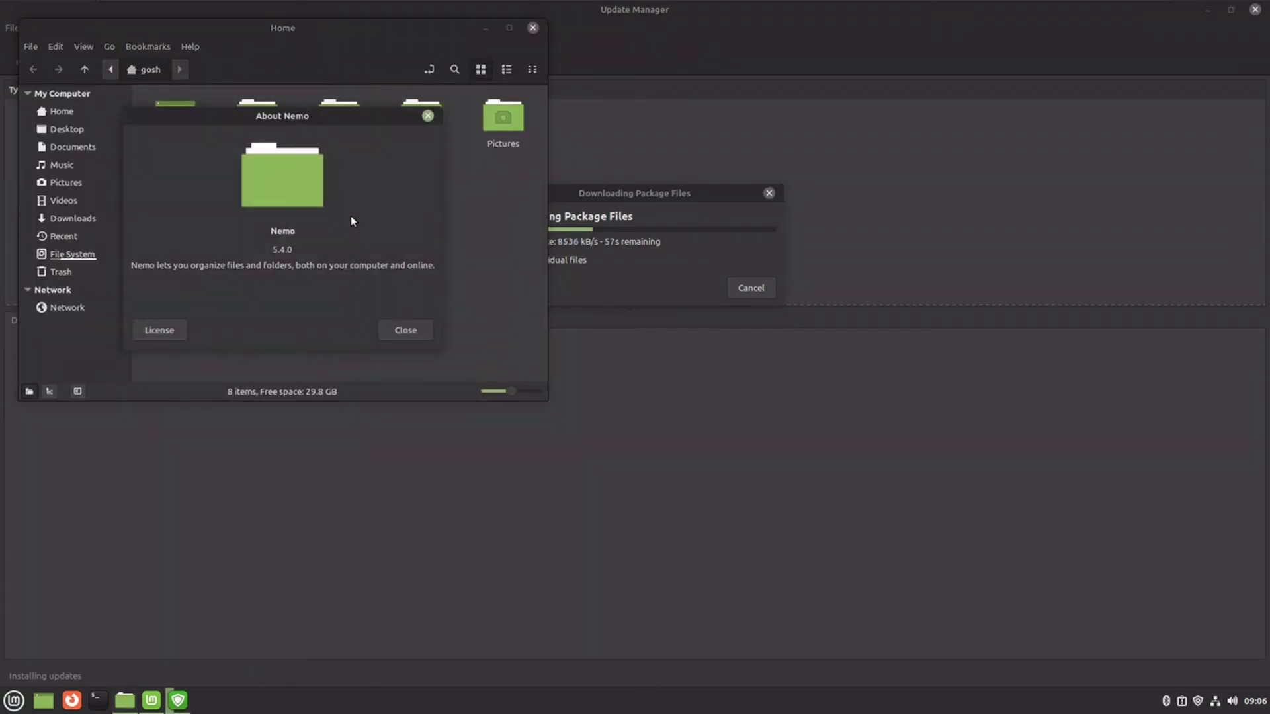
pyautogui.click(406, 334)
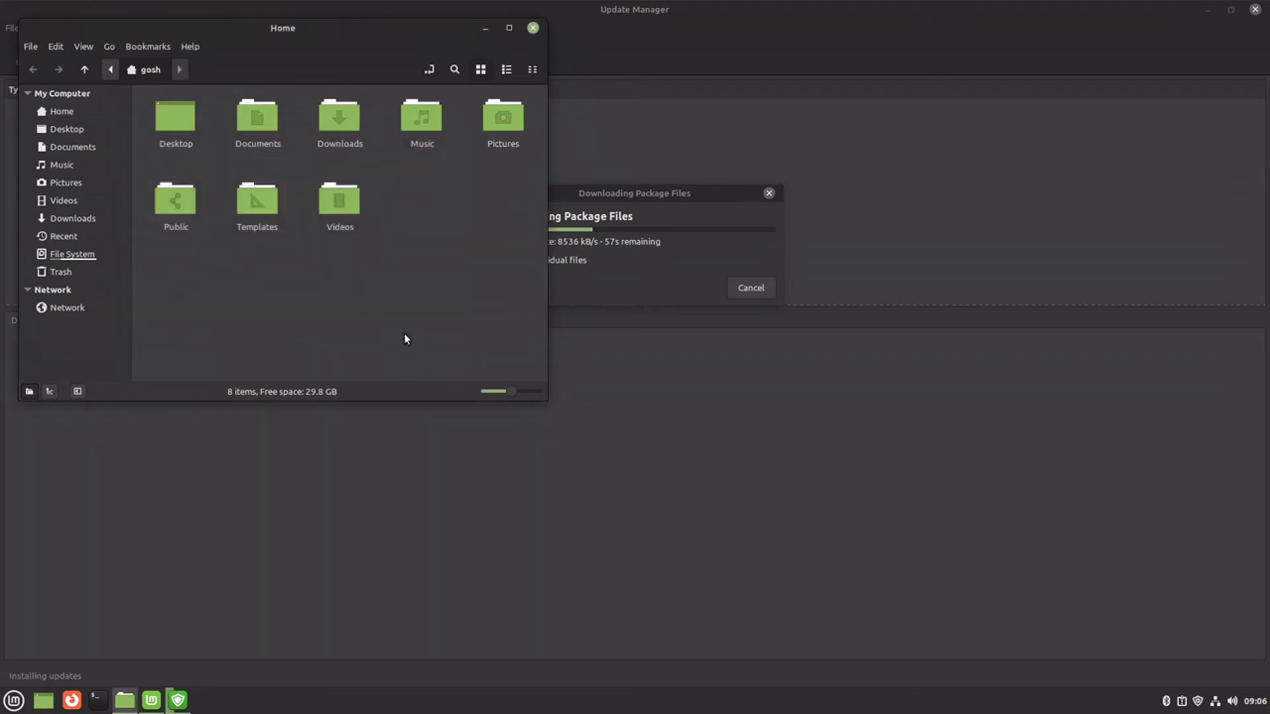
# - Open Downloads in a new tab, switch back to Home, and close the window
pyautogui.middleClick(327, 117)
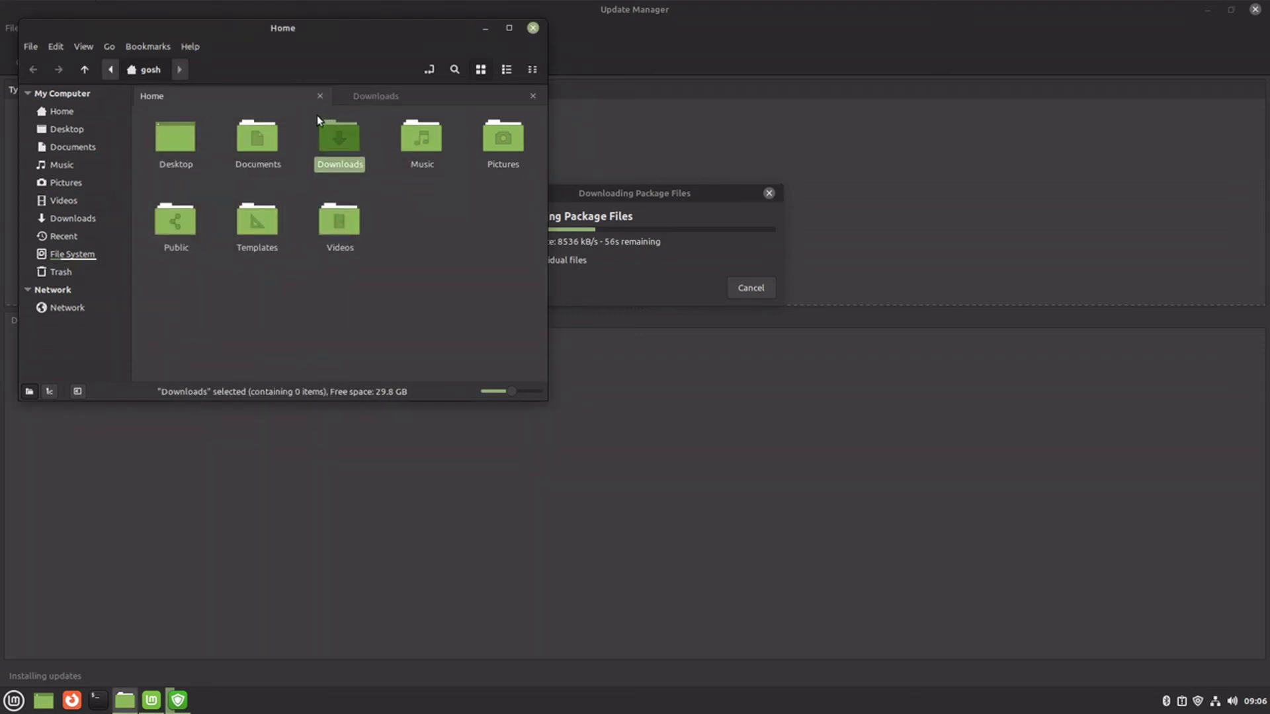
pyautogui.click(377, 96)
pyautogui.click(285, 95)
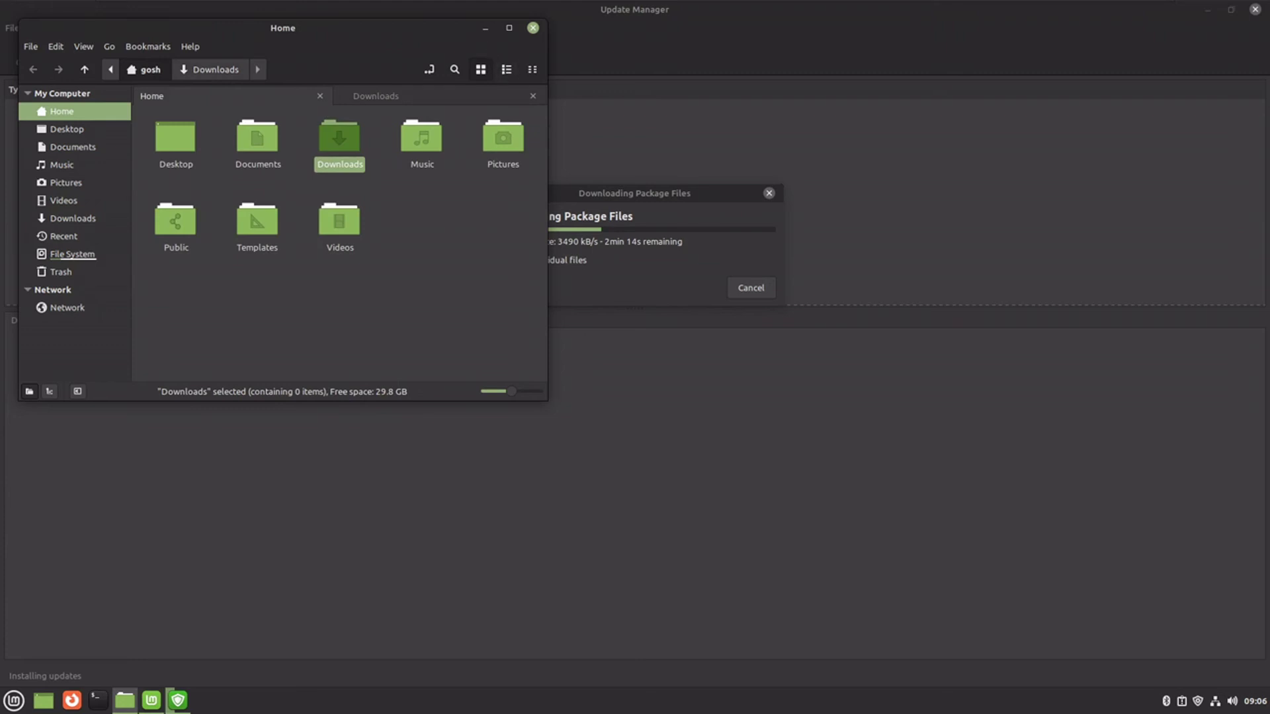
pyautogui.click(533, 28)
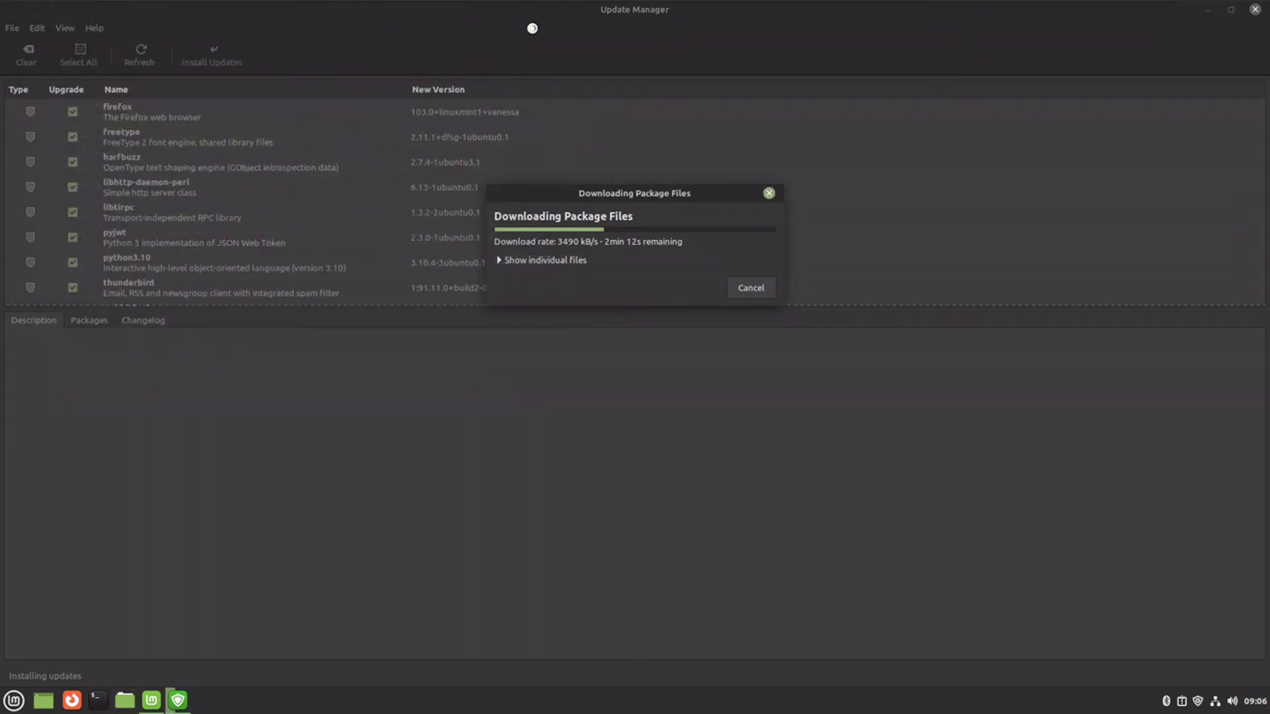
# - Launch Web Apps from the Menu, move it to the screen centre, then close it
pyautogui.click(13, 700)
pyautogui.moveTo(119, 423)
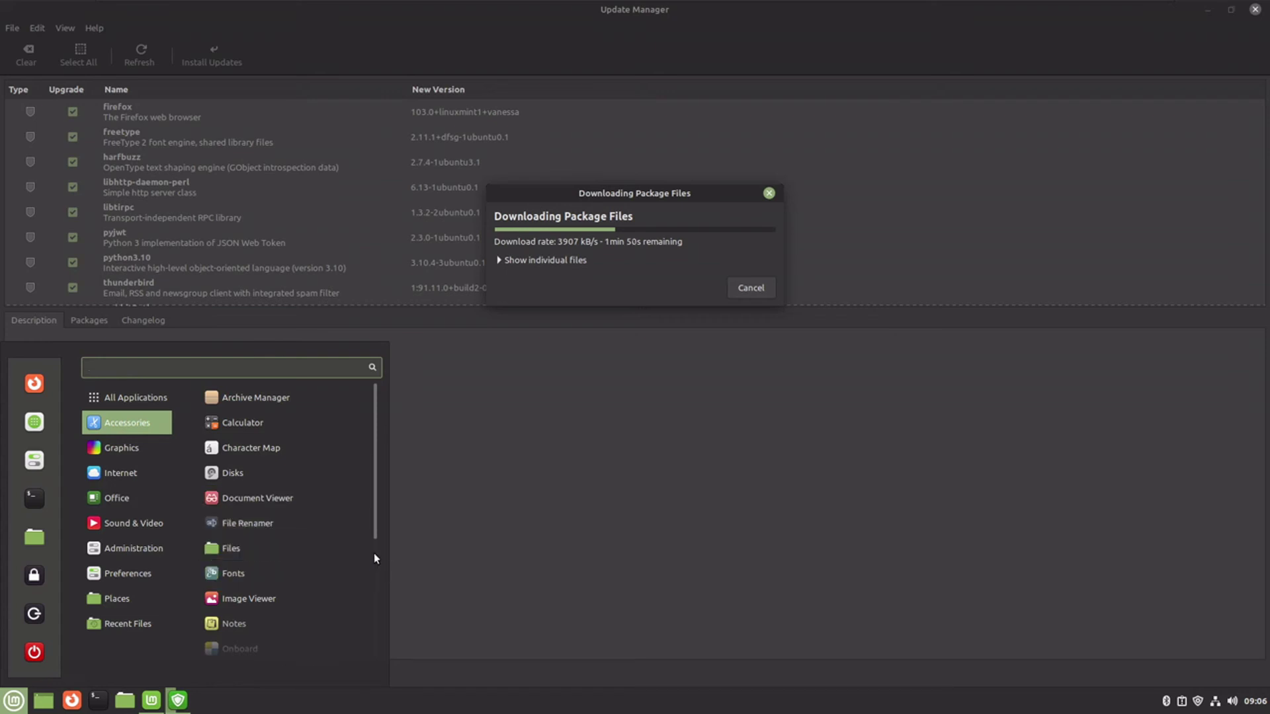
pyautogui.moveTo(372, 541); pyautogui.dragTo(351, 681)
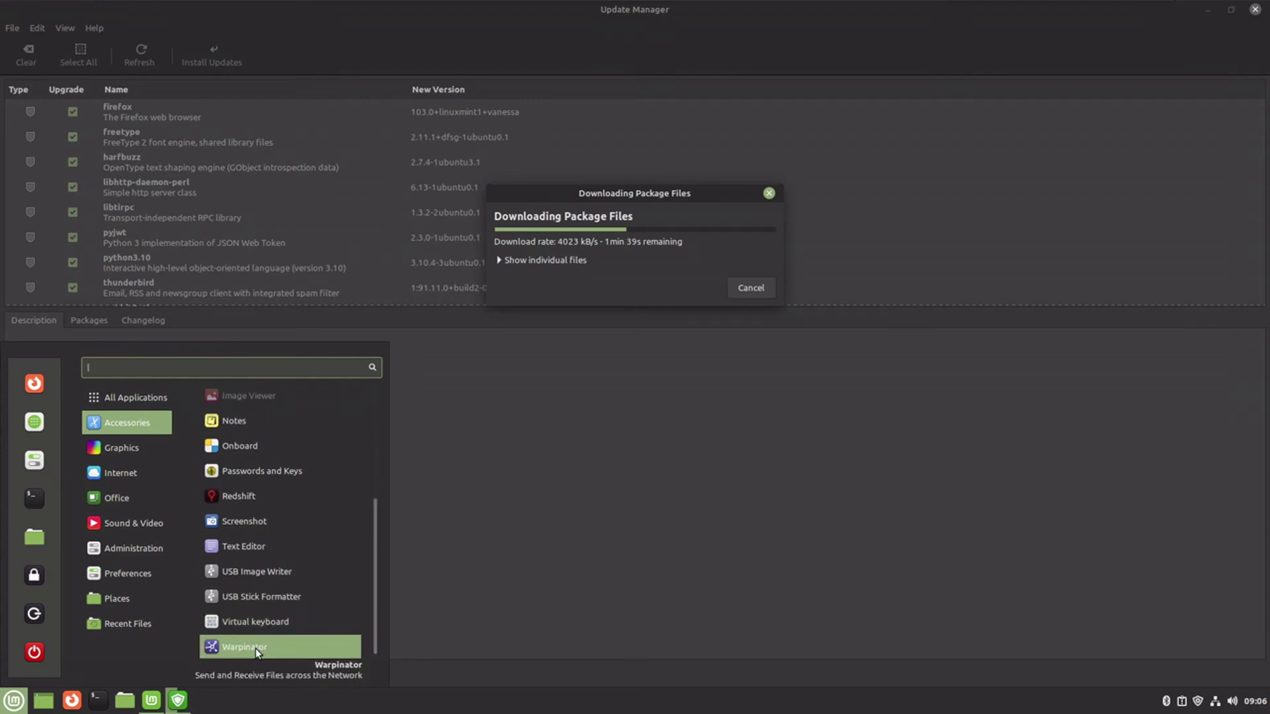
pyautogui.moveTo(125, 462)
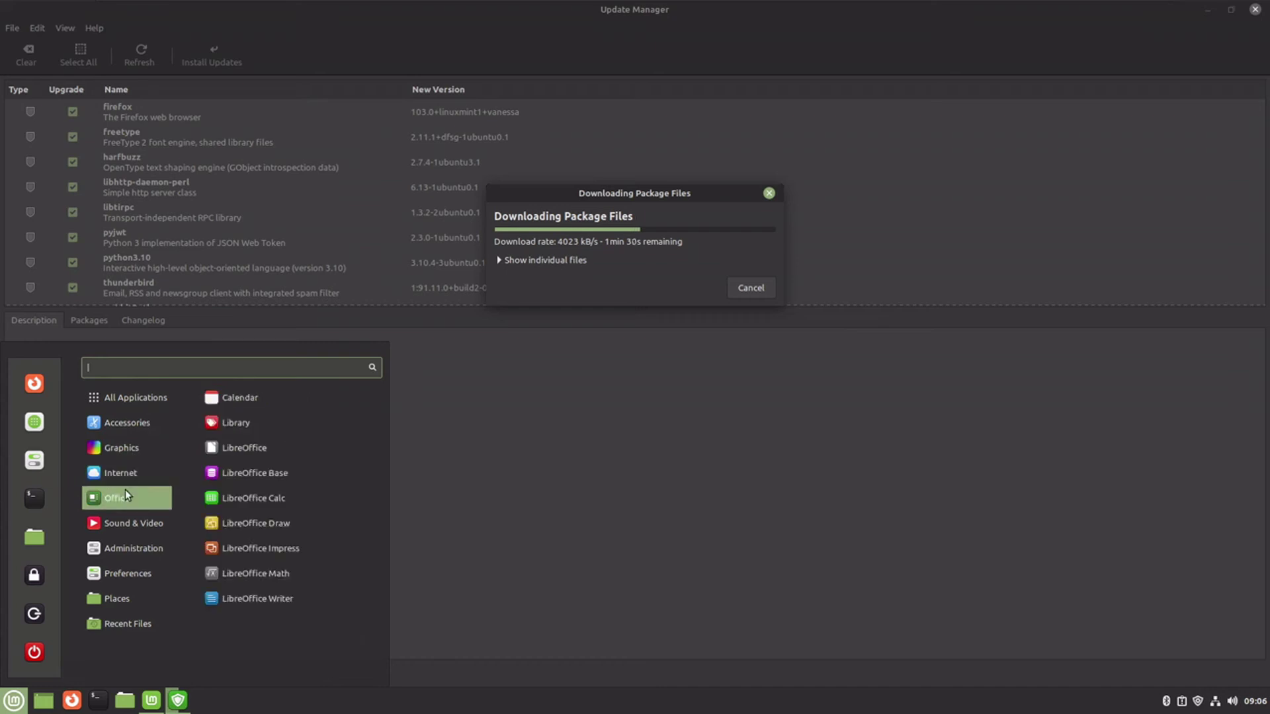
pyautogui.click(237, 500)
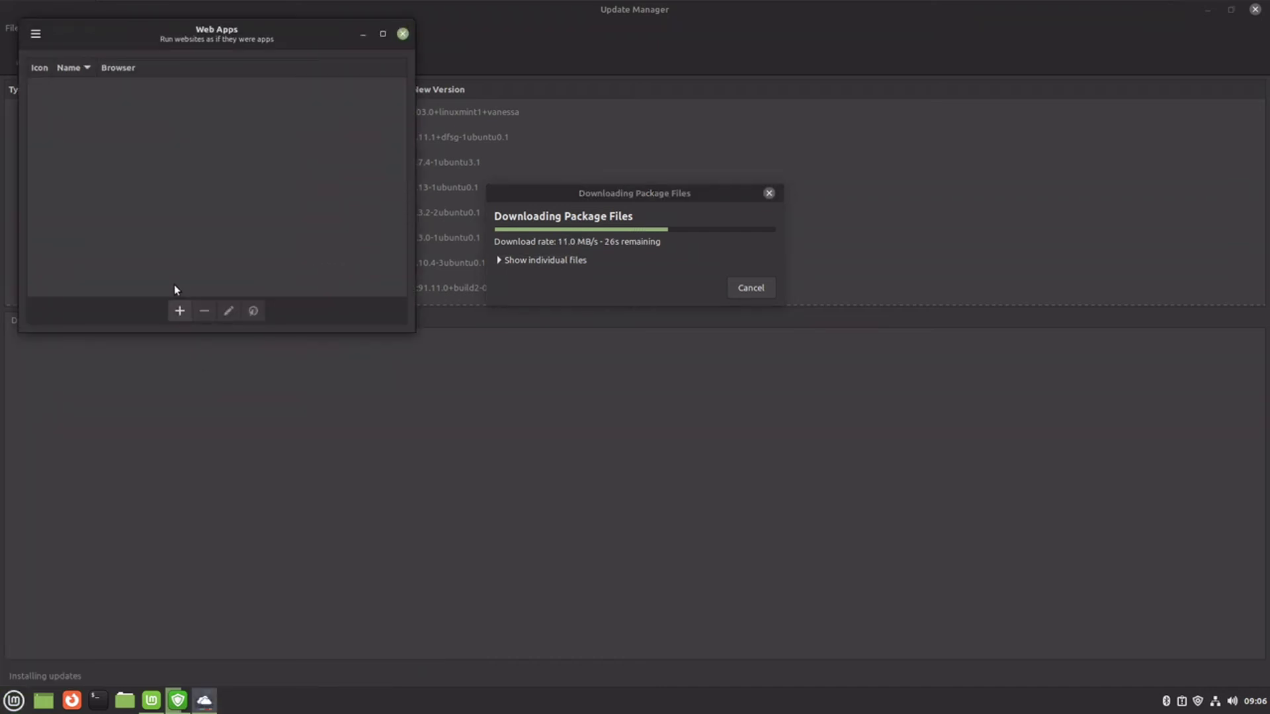
pyautogui.moveTo(174, 33); pyautogui.dragTo(569, 304)
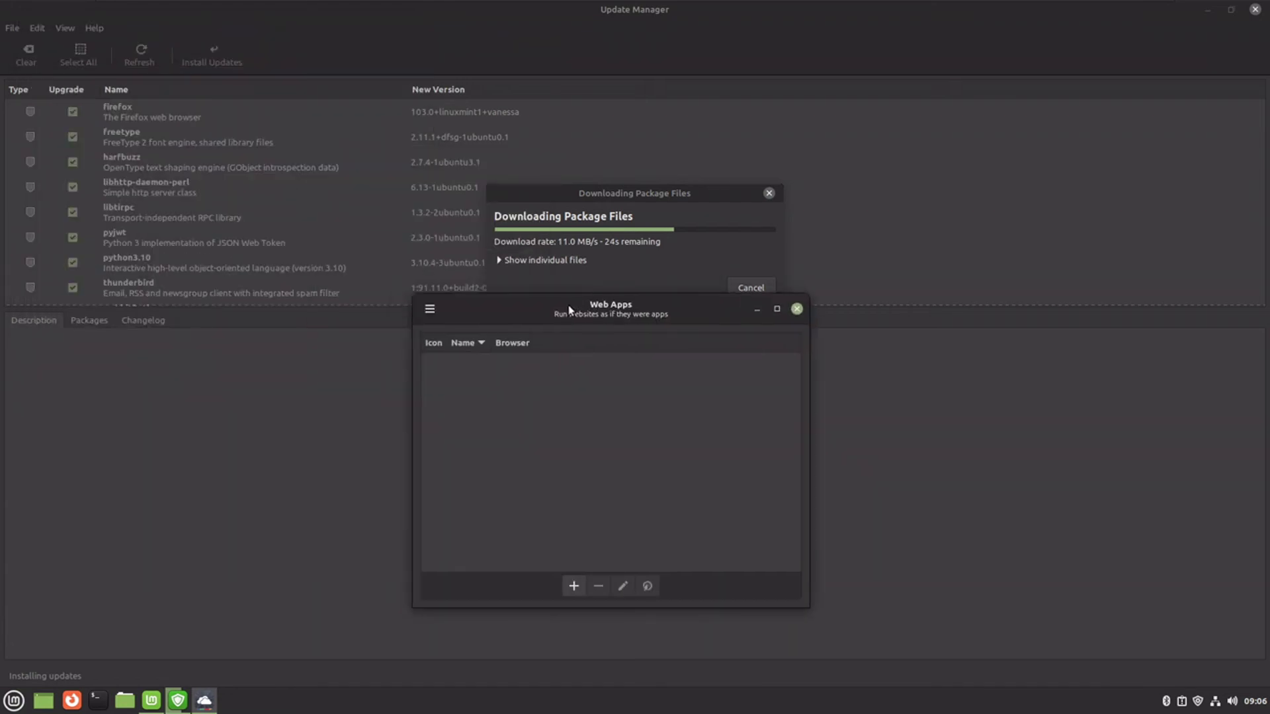
pyautogui.click(796, 309)
# - Reopen the Menu and browse its categories down to Places
pyautogui.click(14, 700)
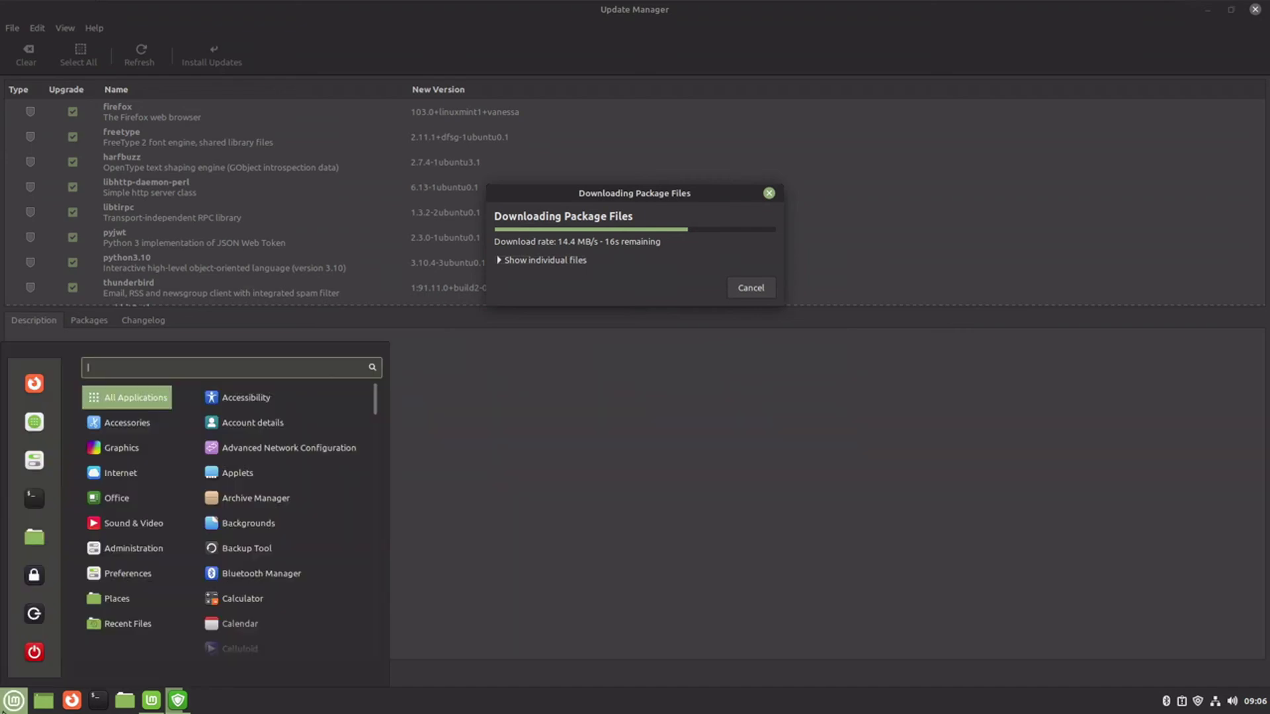
pyautogui.moveTo(133, 529)
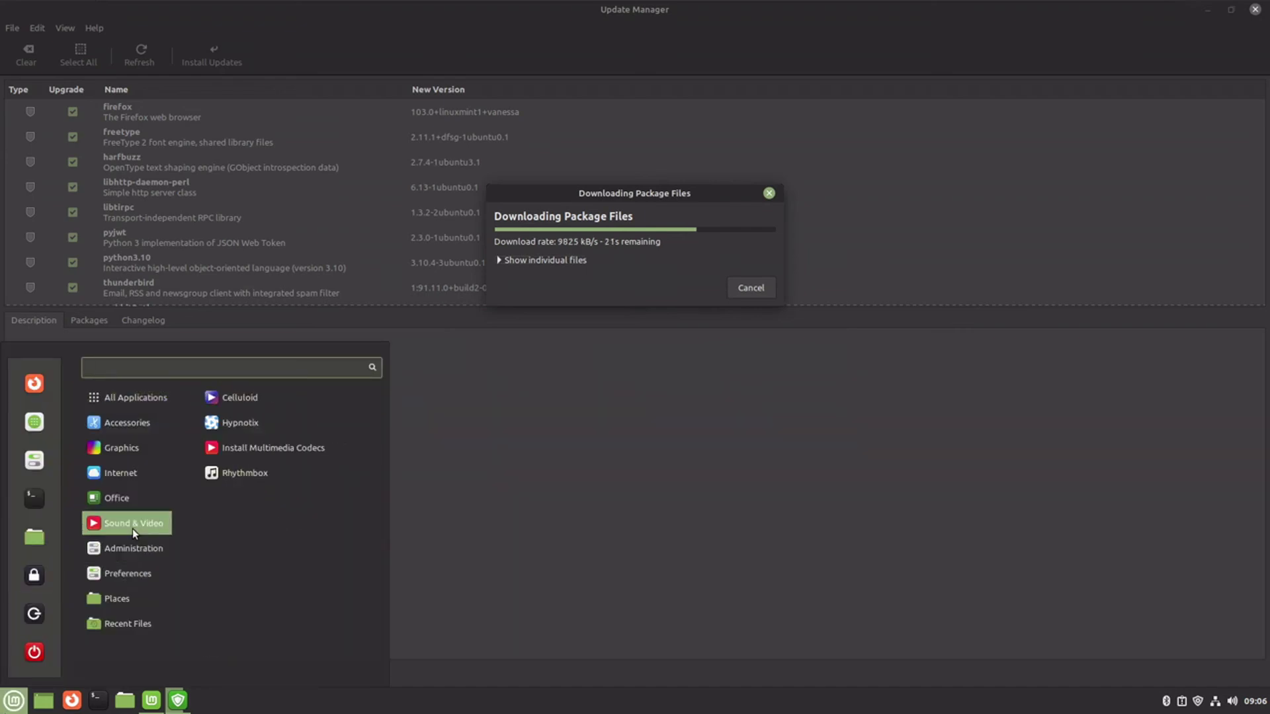
pyautogui.moveTo(128, 570)
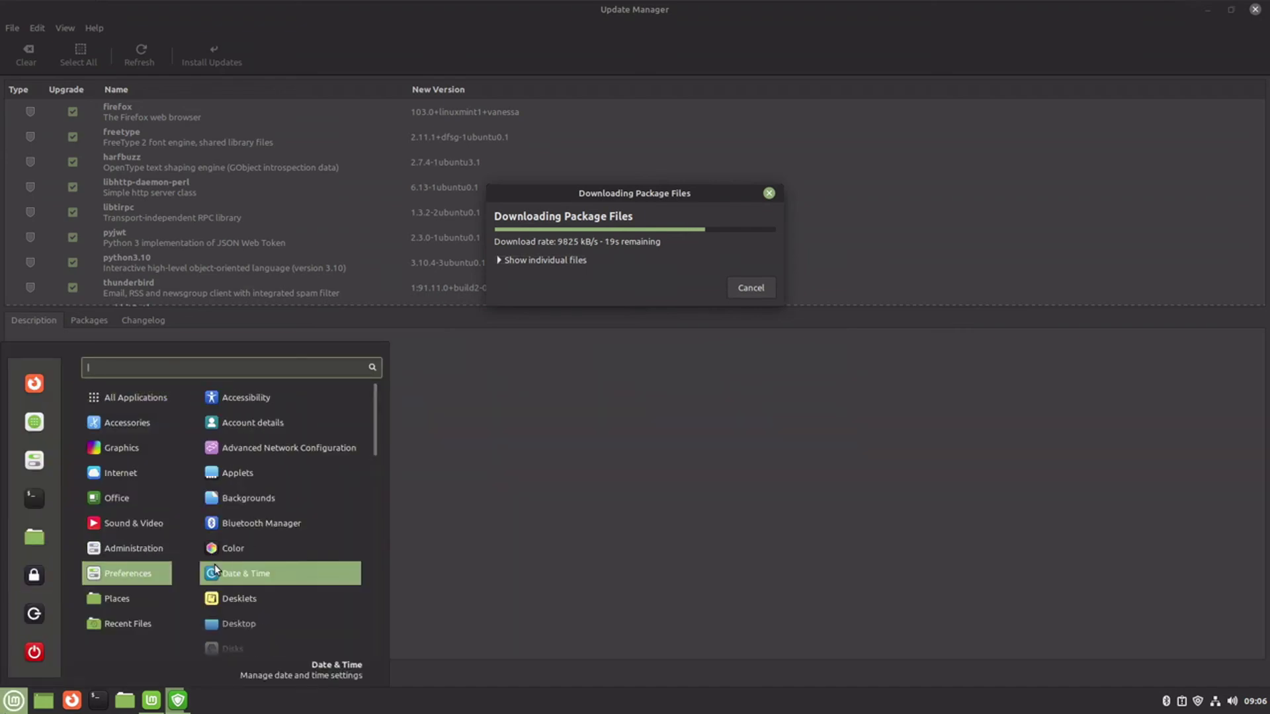
pyautogui.scroll(-3, 215, 570)
pyautogui.scroll(-5, 215, 569)
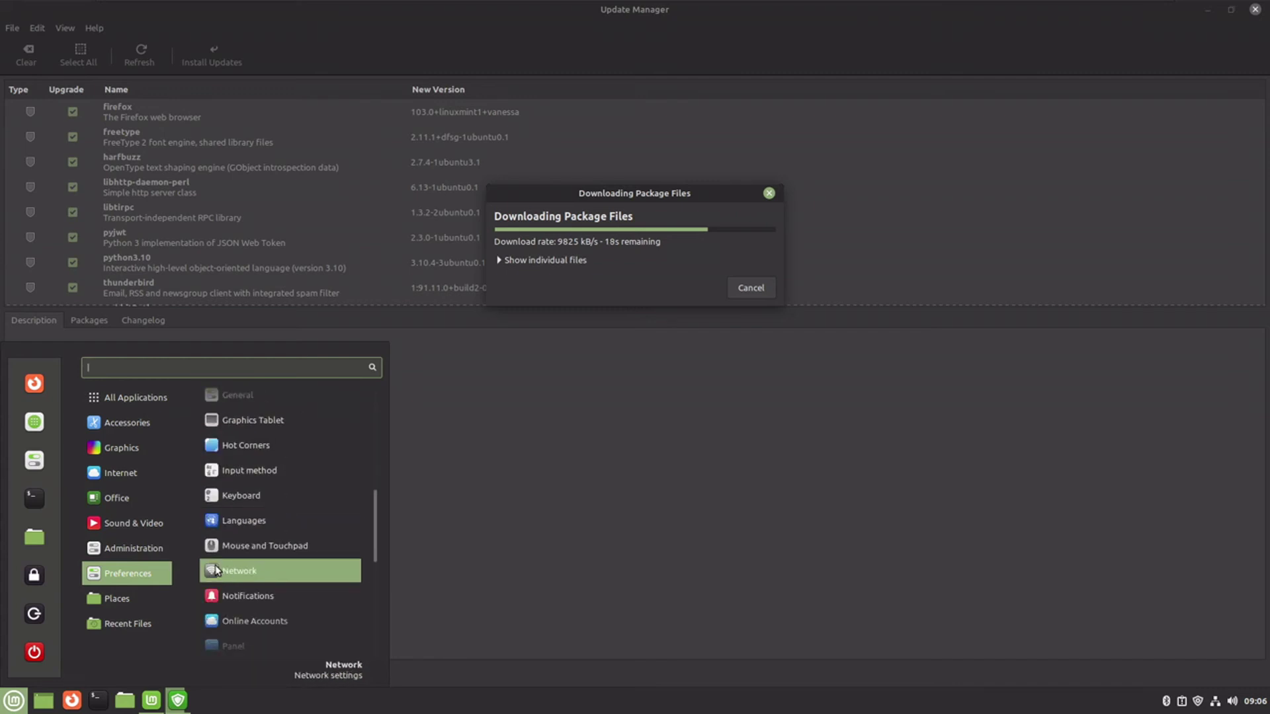
pyautogui.scroll(-6, 216, 570)
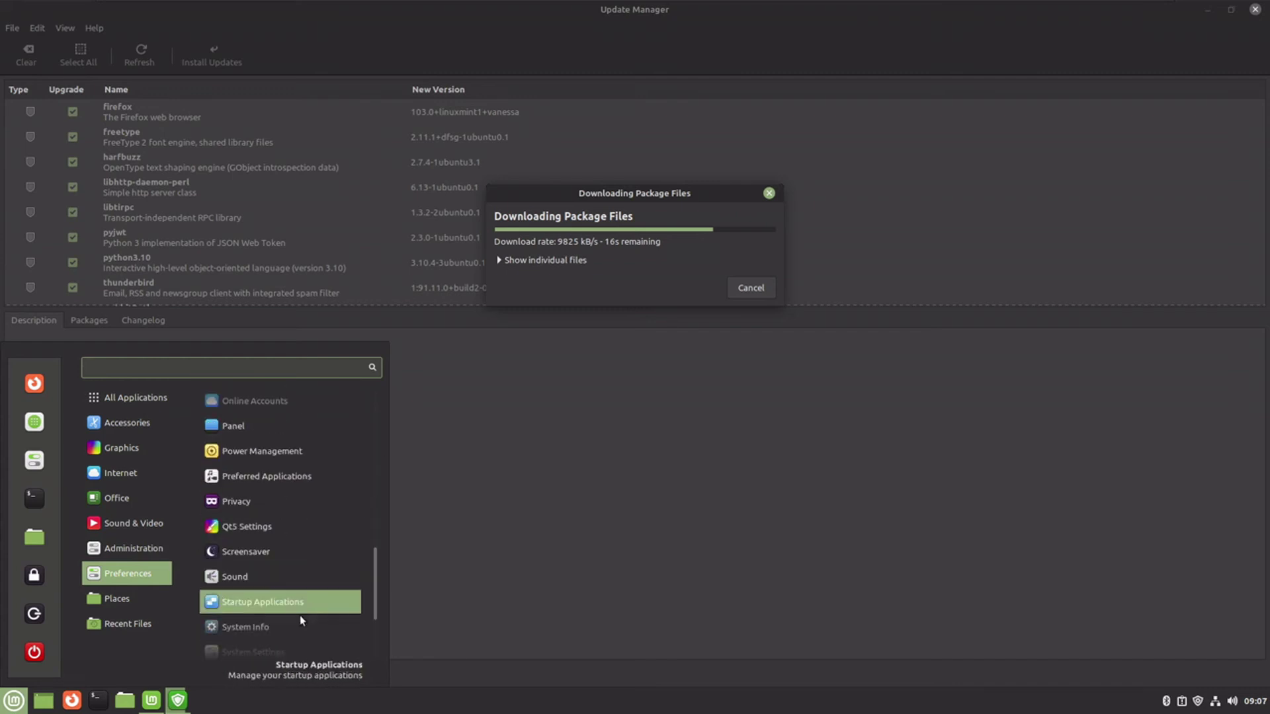
pyautogui.scroll(-2, 327, 595)
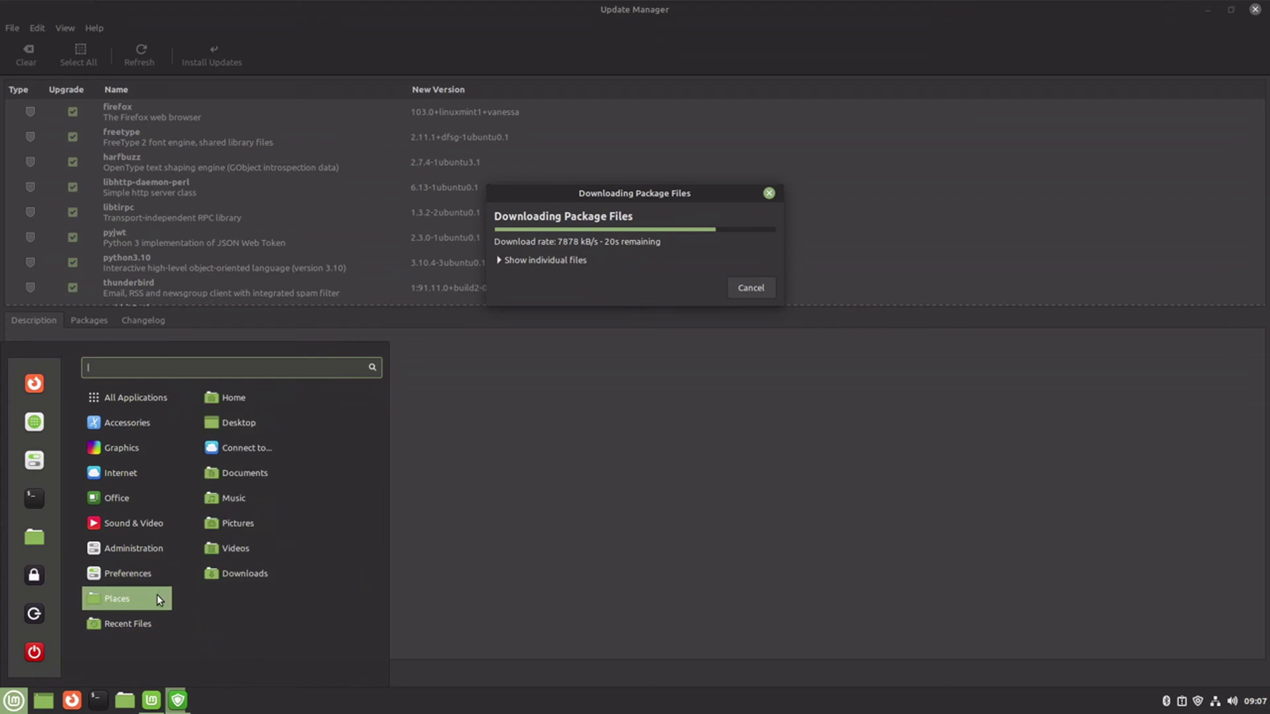
pyautogui.moveTo(149, 626)
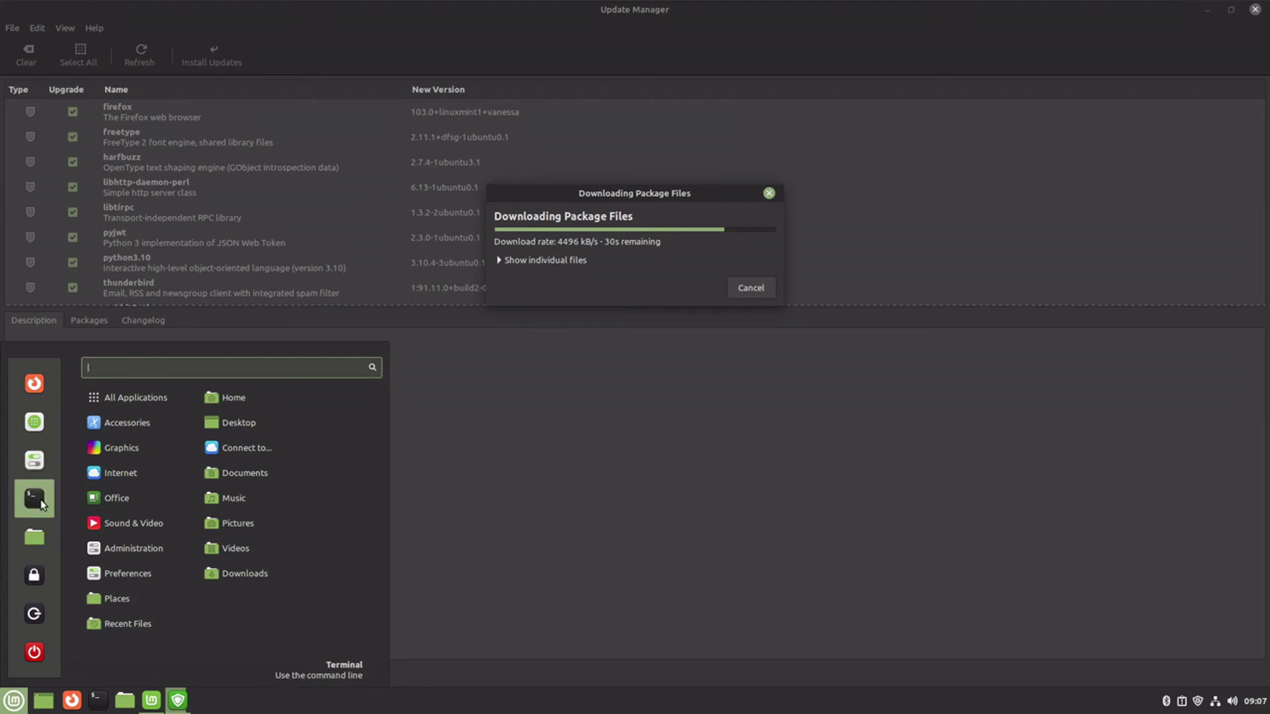
# - Open a maximized terminal and run top, then free -m for memory usage
pyautogui.click(35, 499)
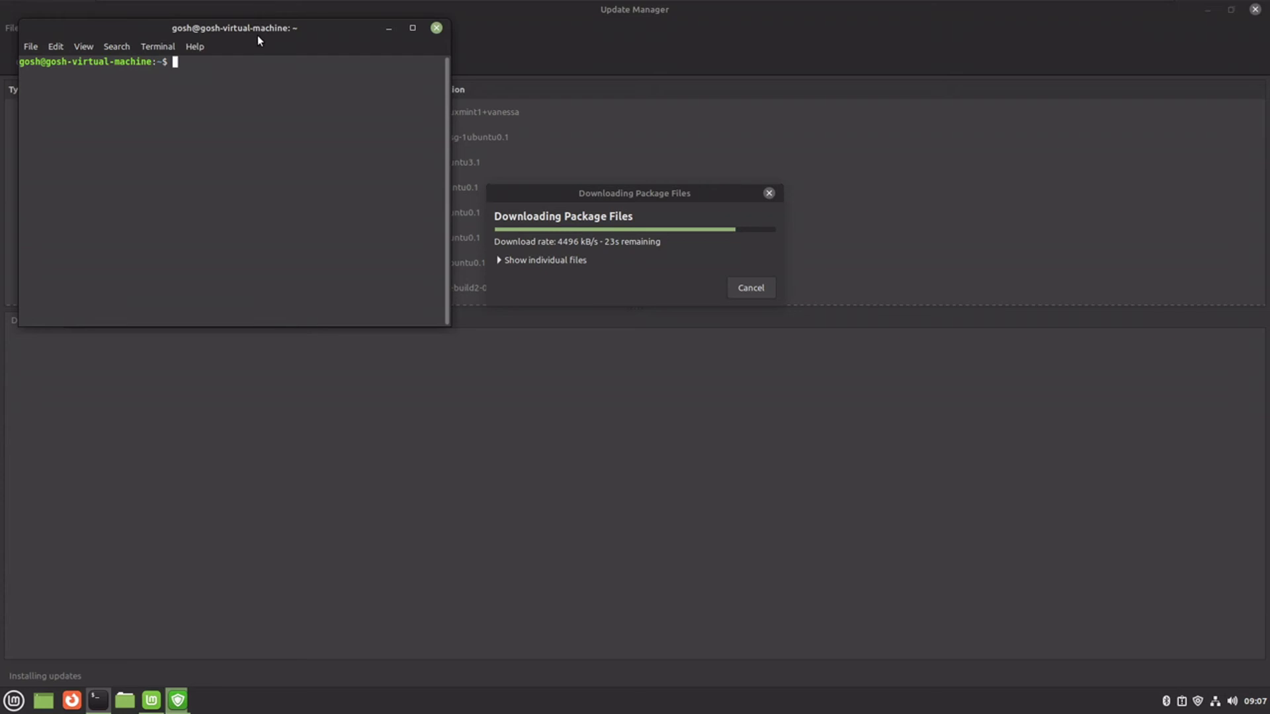
pyautogui.doubleClick(255, 25)
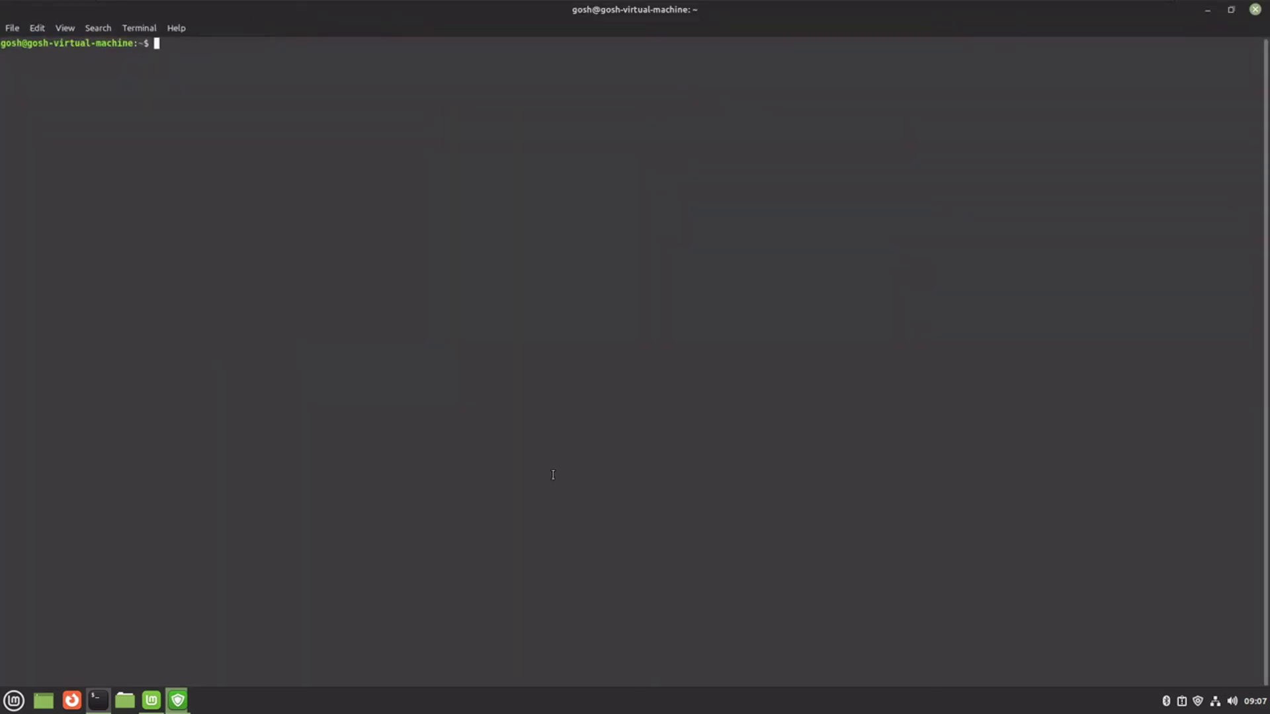
pyautogui.write('top')
pyautogui.press('Return')
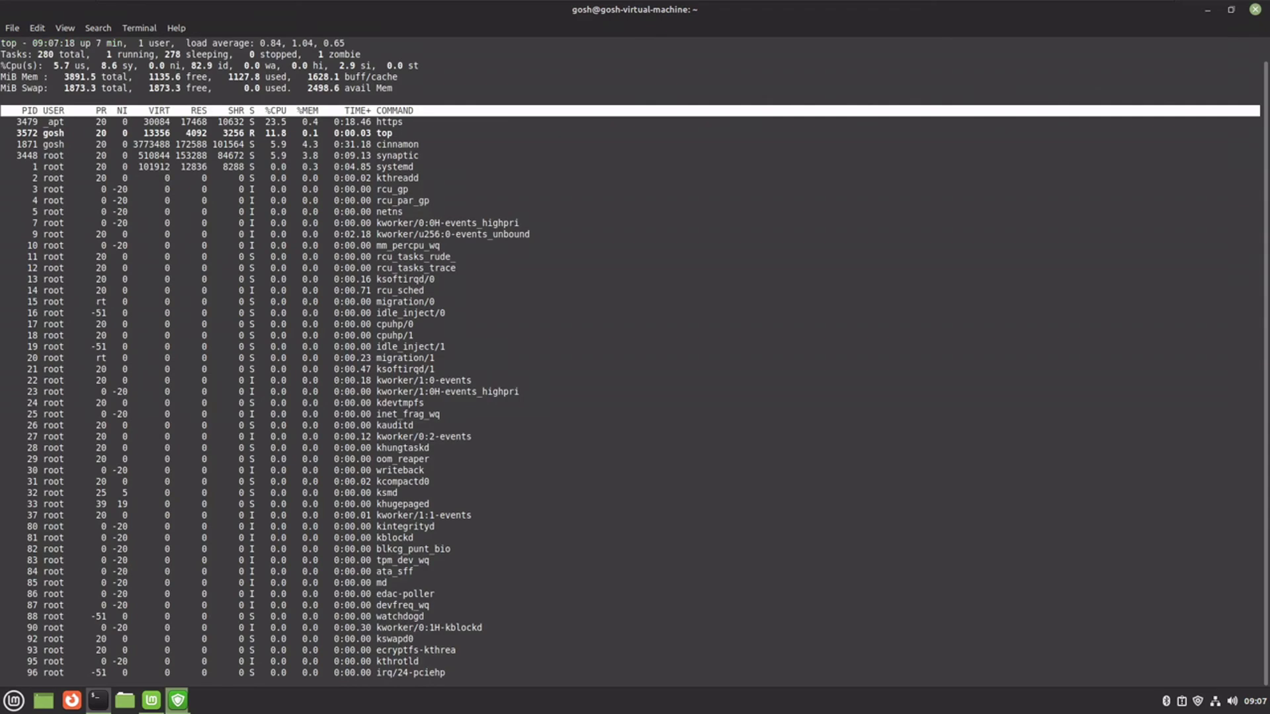
pyautogui.write('q')
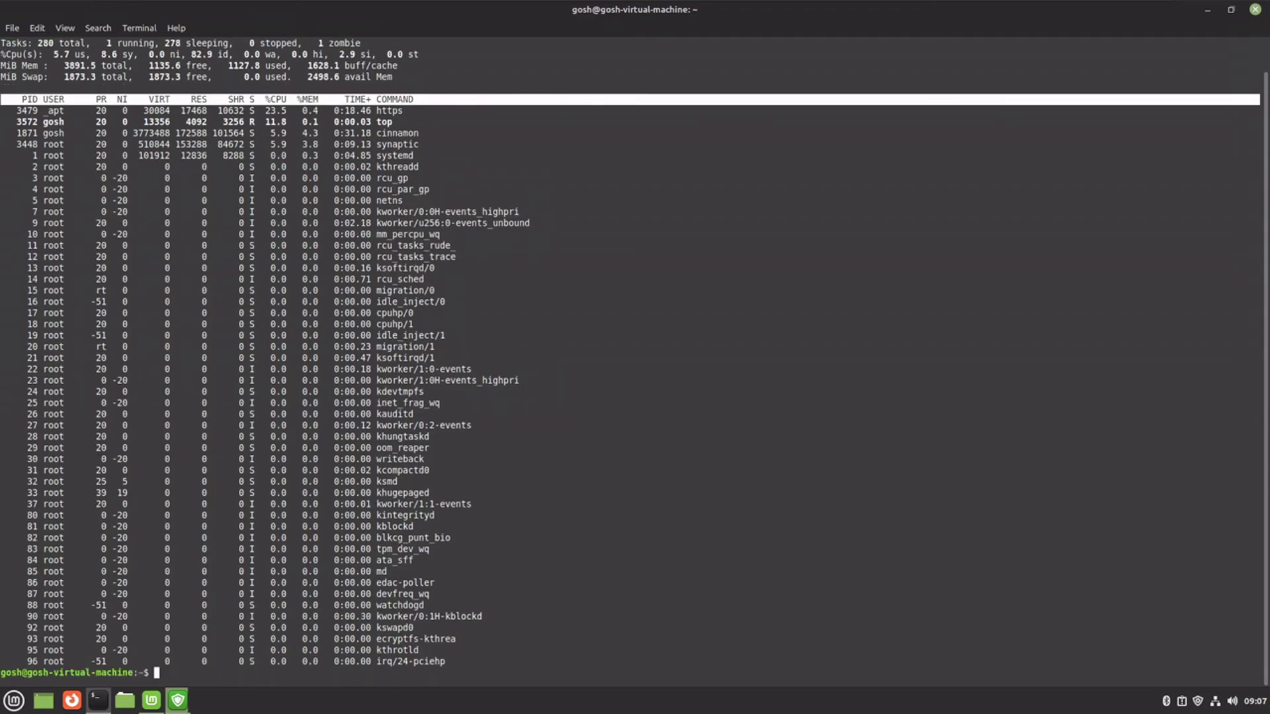
pyautogui.write('free -m')
pyautogui.press('Return')
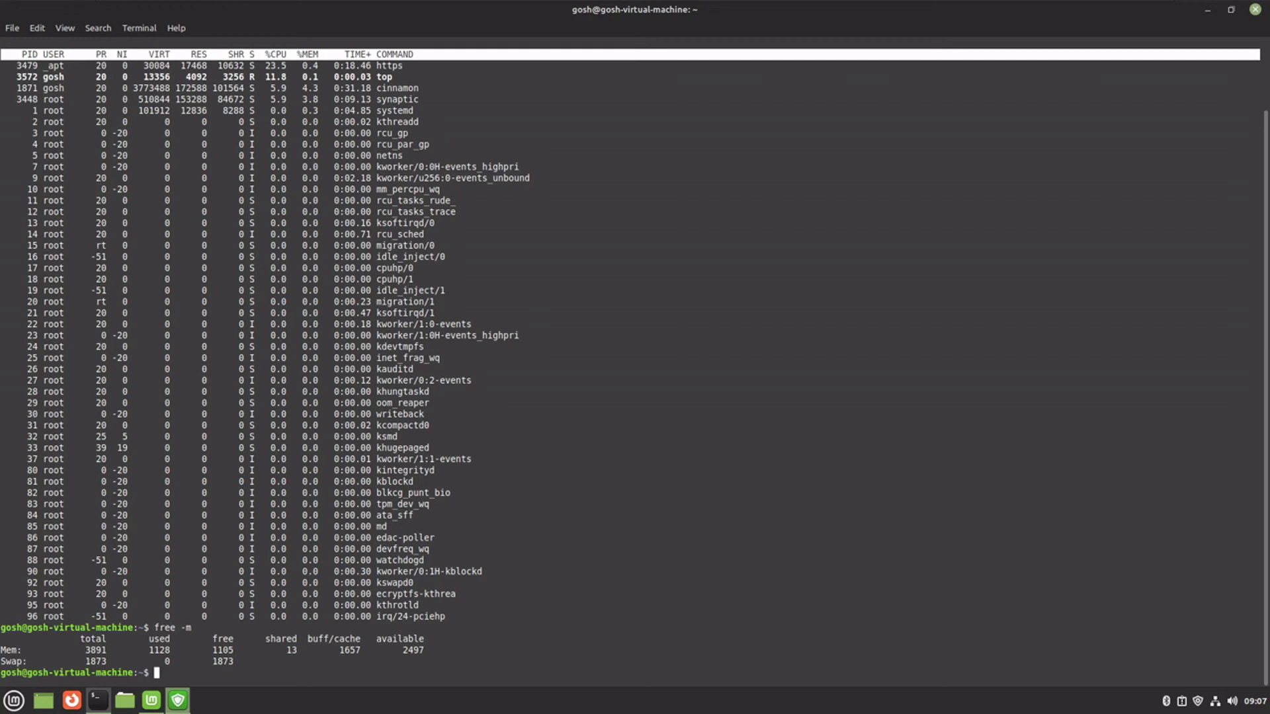
# - Clear the terminal and show disk usage with df -h
pyautogui.write('clear')
pyautogui.press('Return')
pyautogui.write('df -h')
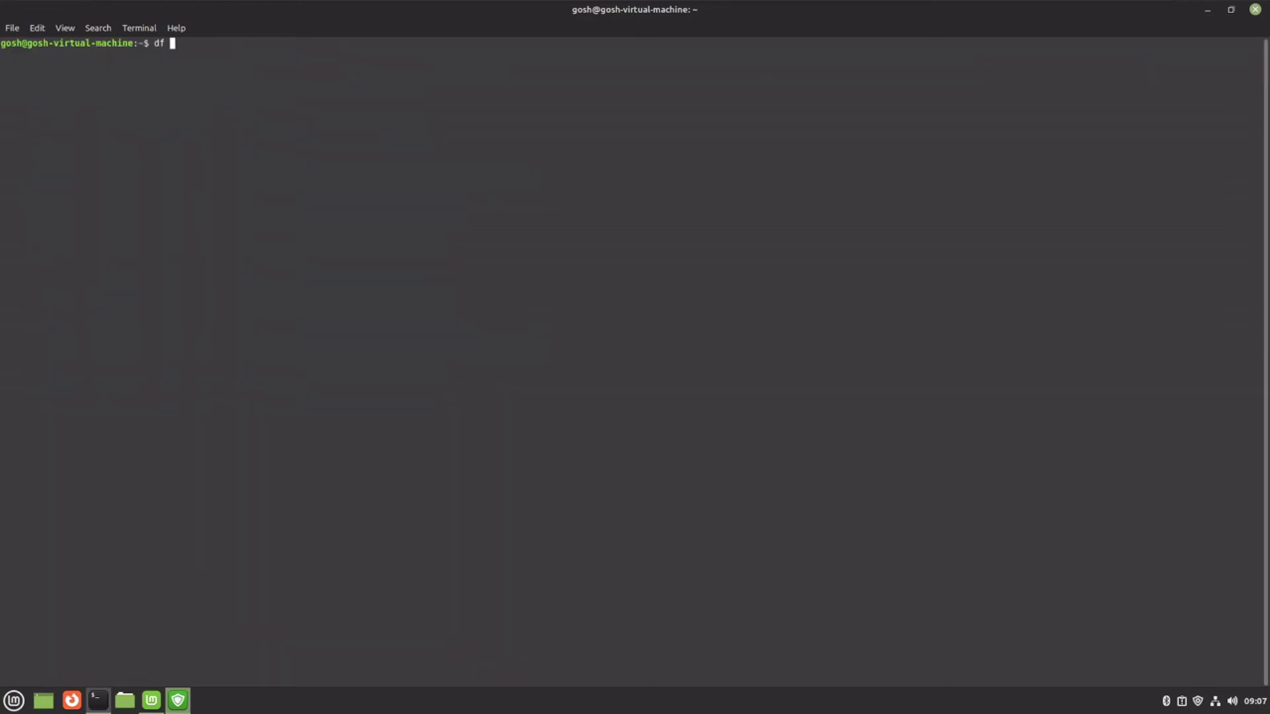
pyautogui.press('Return')
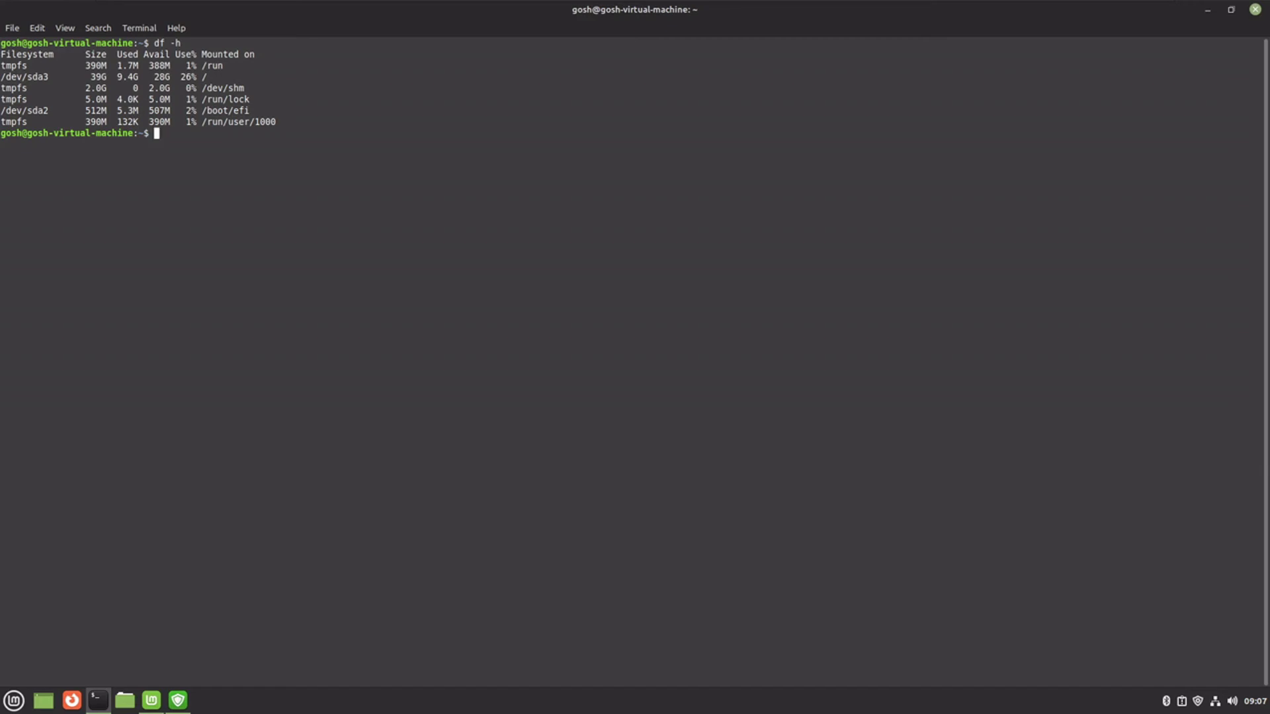
# - Show kernel details with uname -r and uname -a, then close the terminal
pyautogui.hotkey('ctrl', 'l')
pyautogui.write('uname -r')
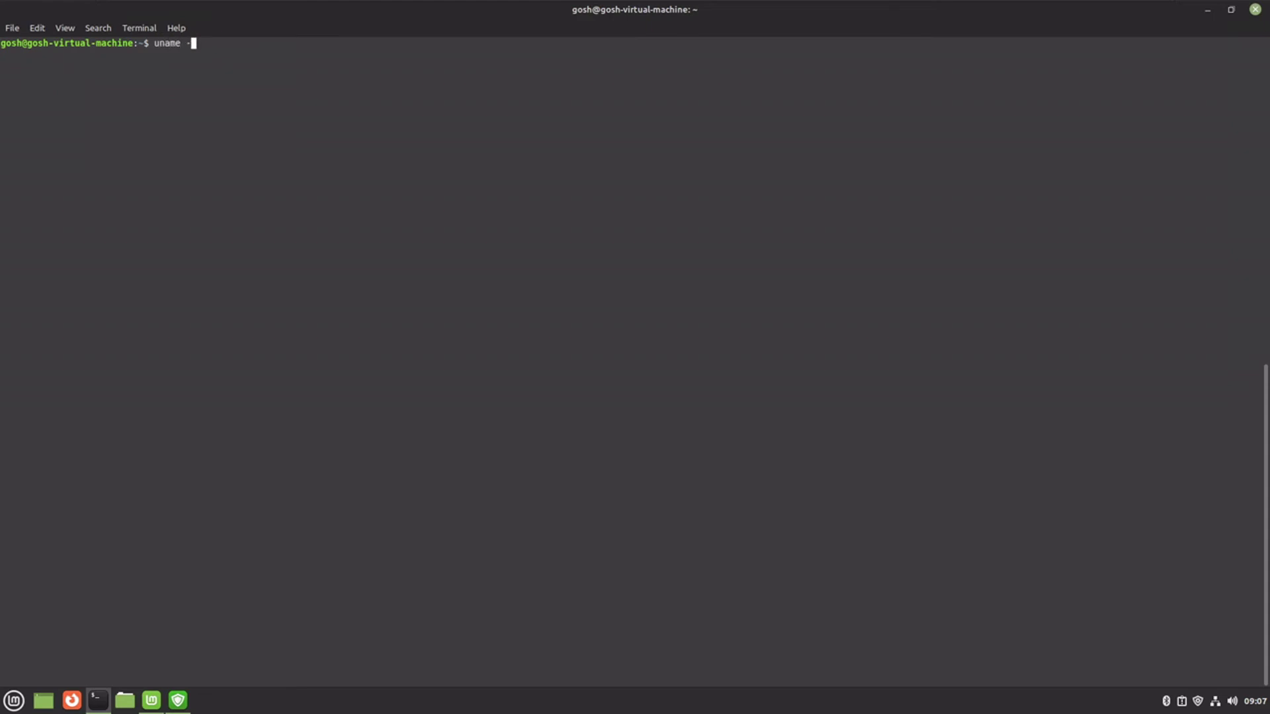
pyautogui.press('Return')
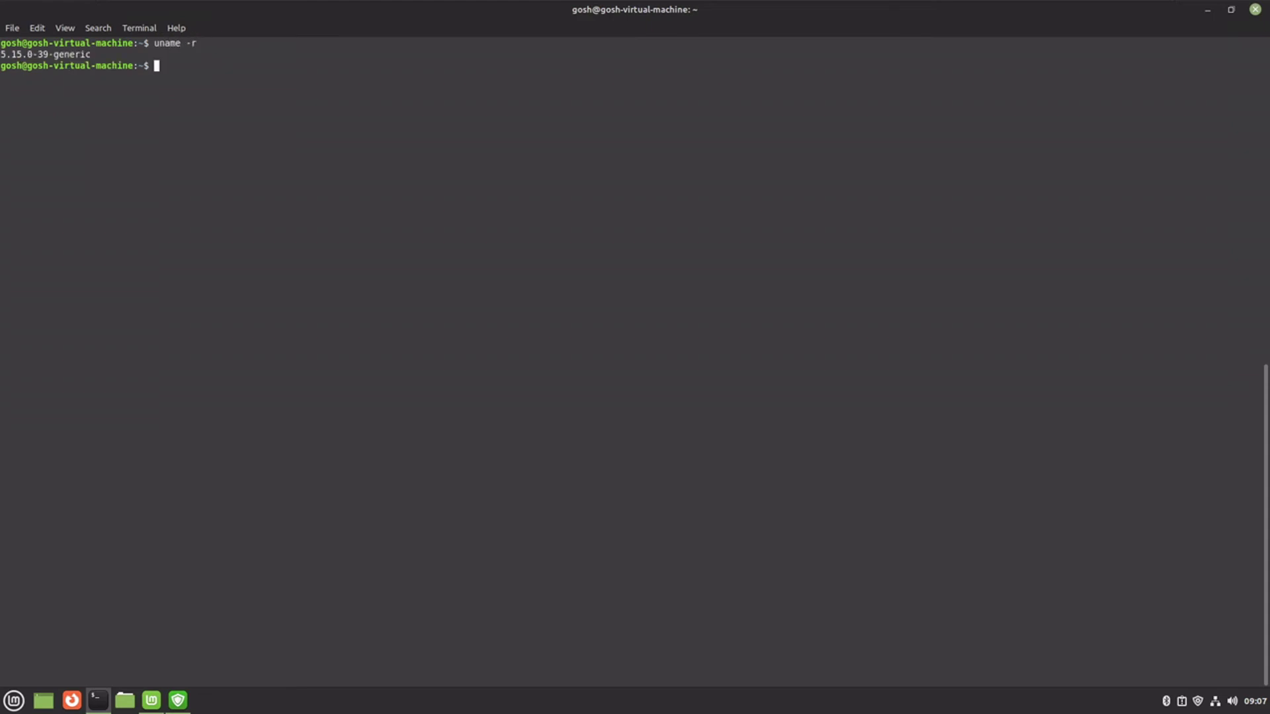
pyautogui.hotkey('ctrl', 'l')
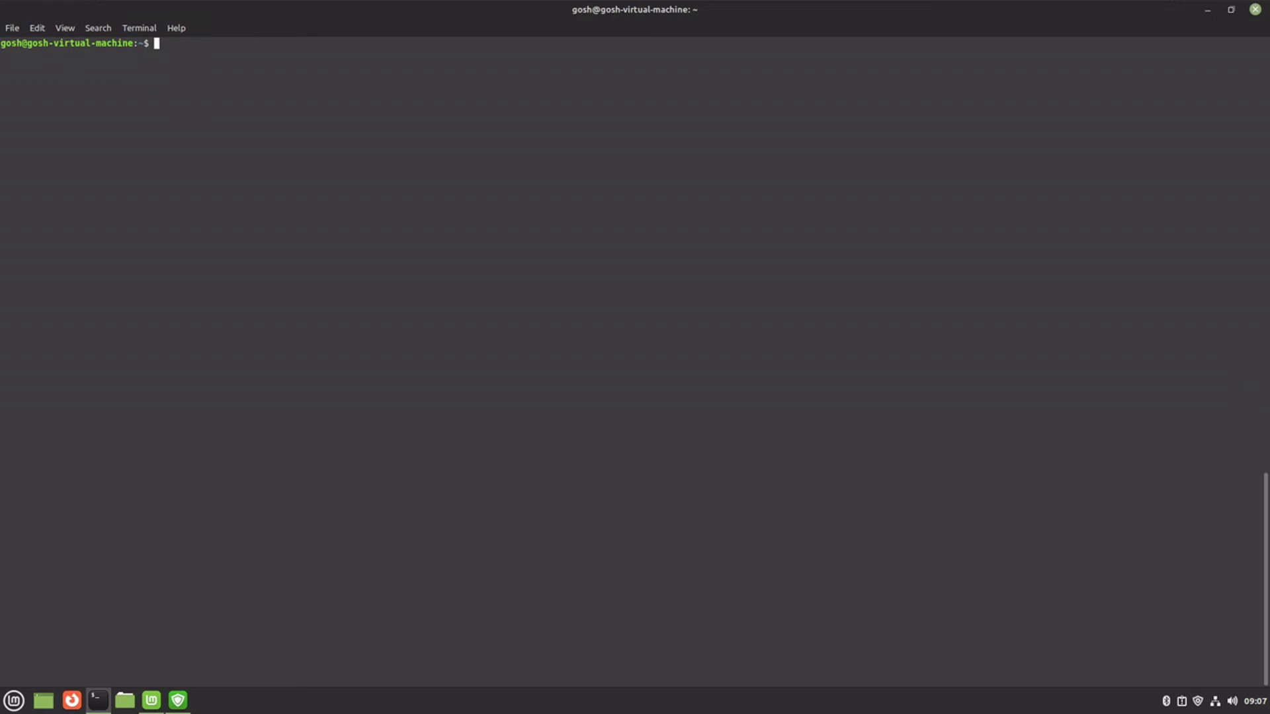
pyautogui.write('uname -a')
pyautogui.press('Return')
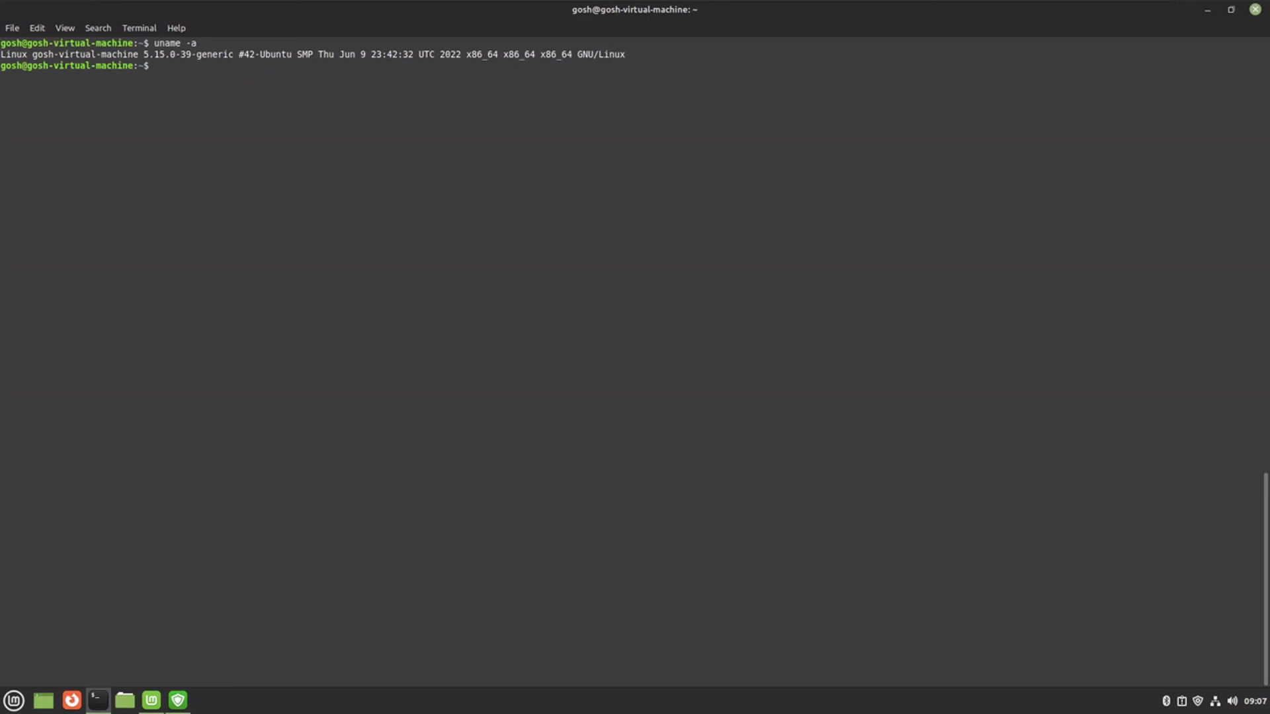
pyautogui.click(1254, 10)
# - Peek at the Applying Changes installation details, then minimize Update Manager to reveal the Welcome screen
pyautogui.click(504, 282)
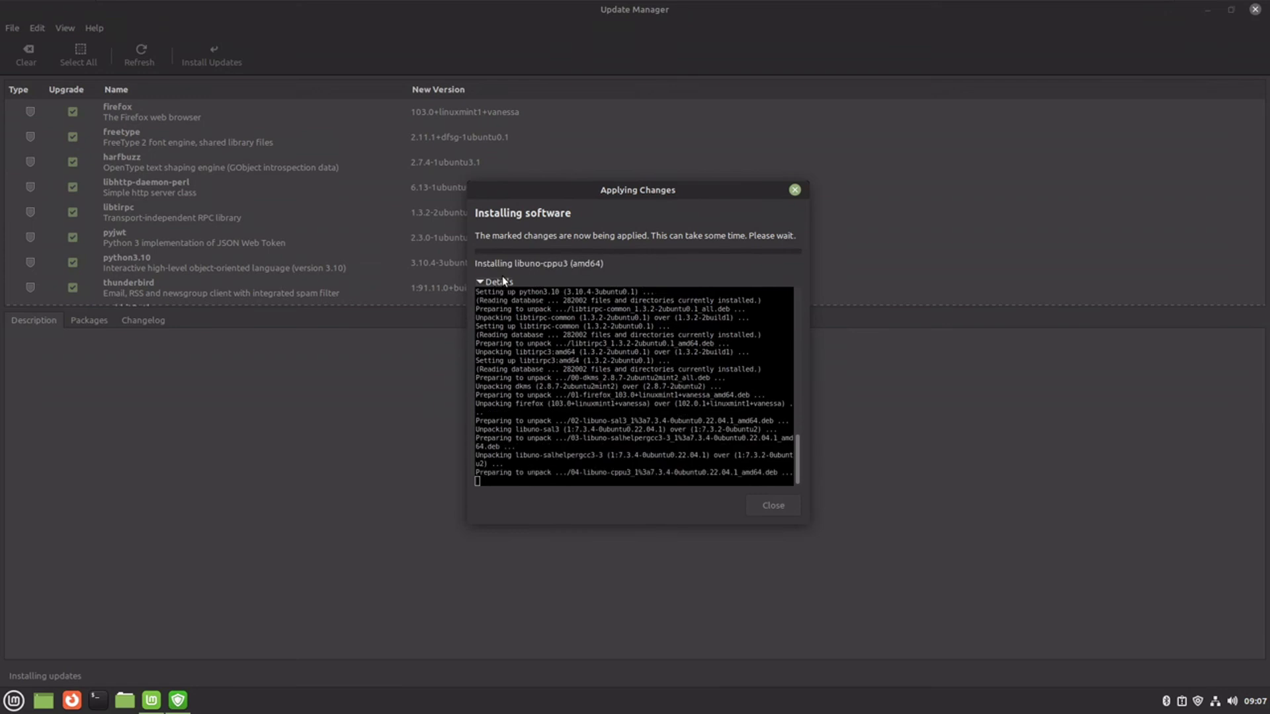
pyautogui.click(502, 281)
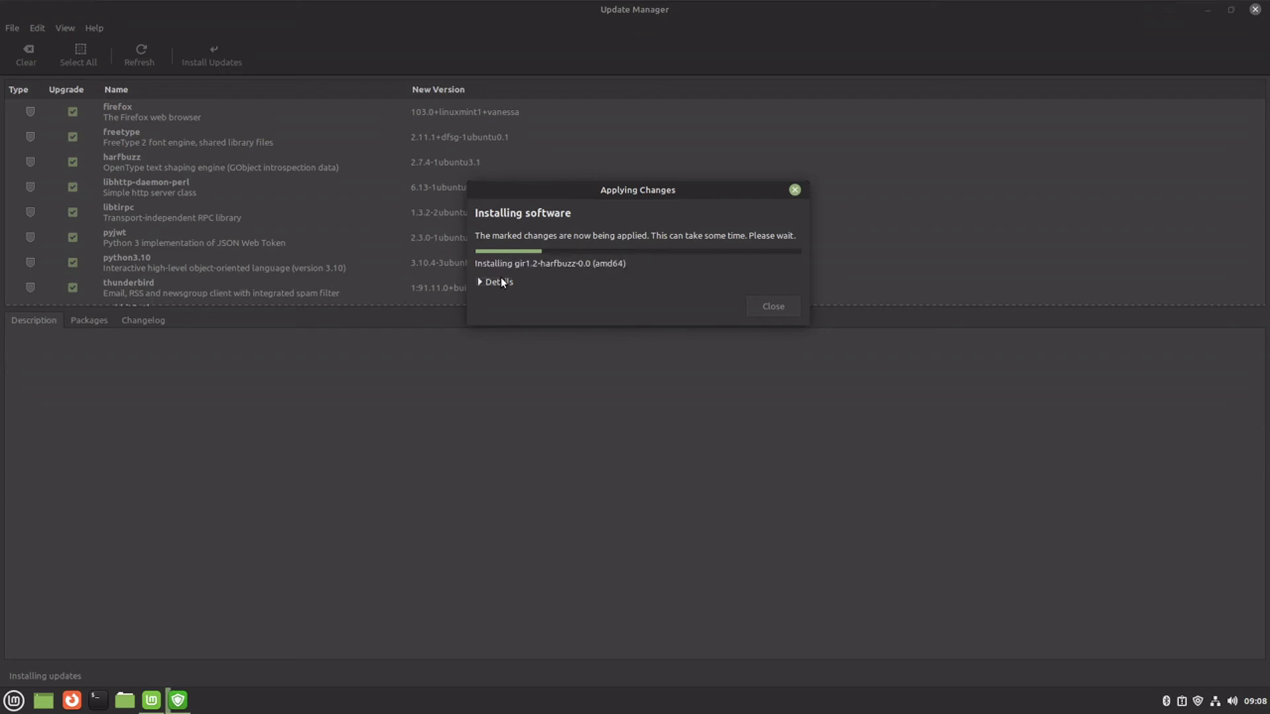
pyautogui.click(501, 283)
pyautogui.click(501, 282)
pyautogui.click(1205, 11)
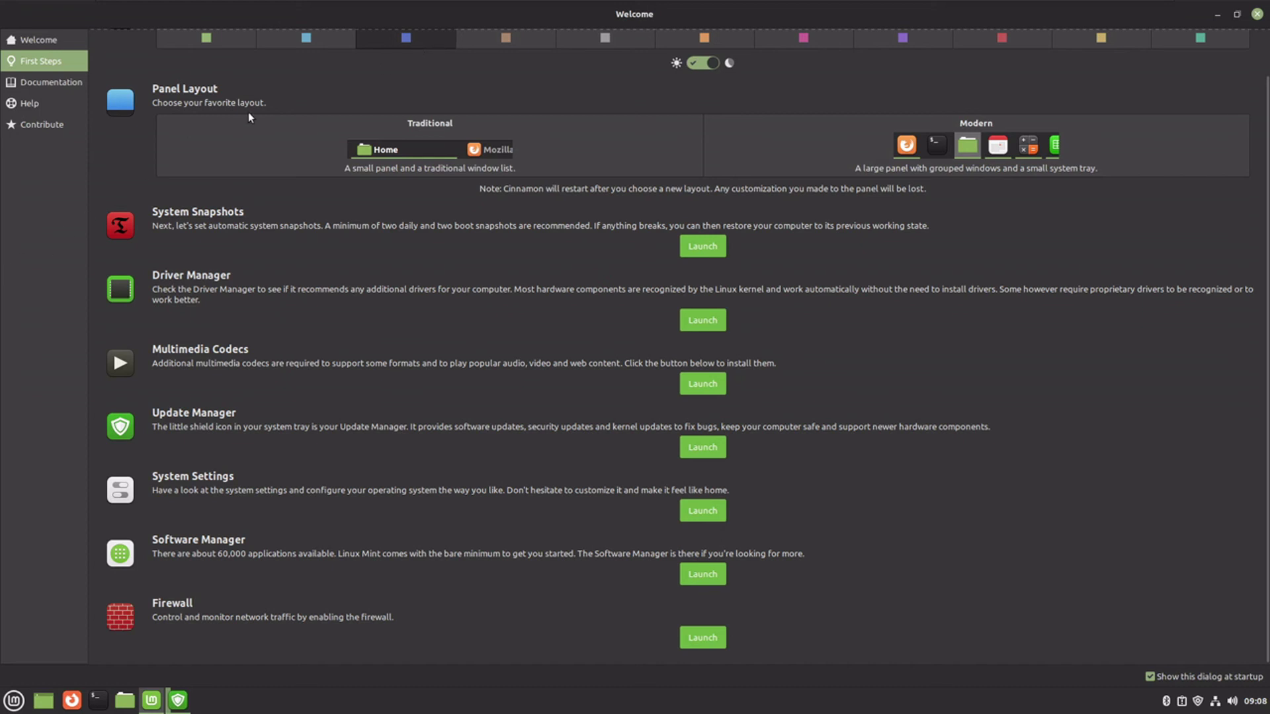
# - Set the accent colour to blue, browse Documentation, Help and Contribute, then close Welcome
pyautogui.click(380, 48)
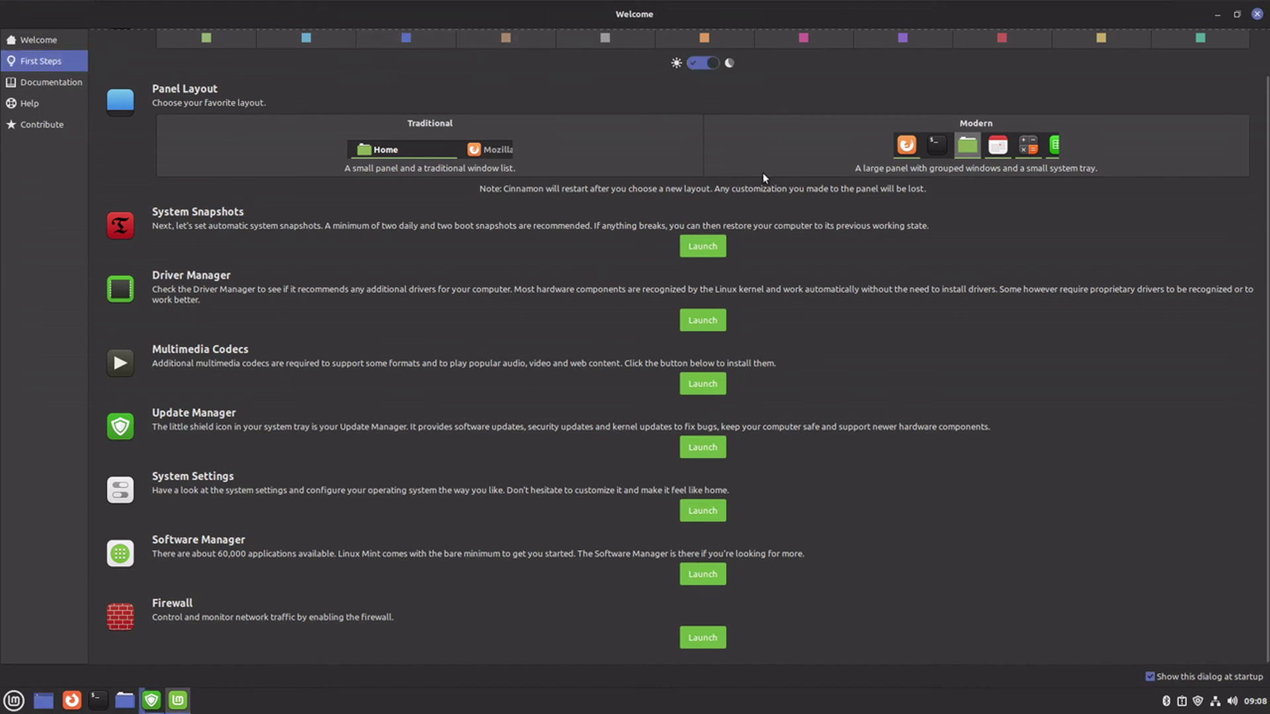
pyautogui.click(45, 82)
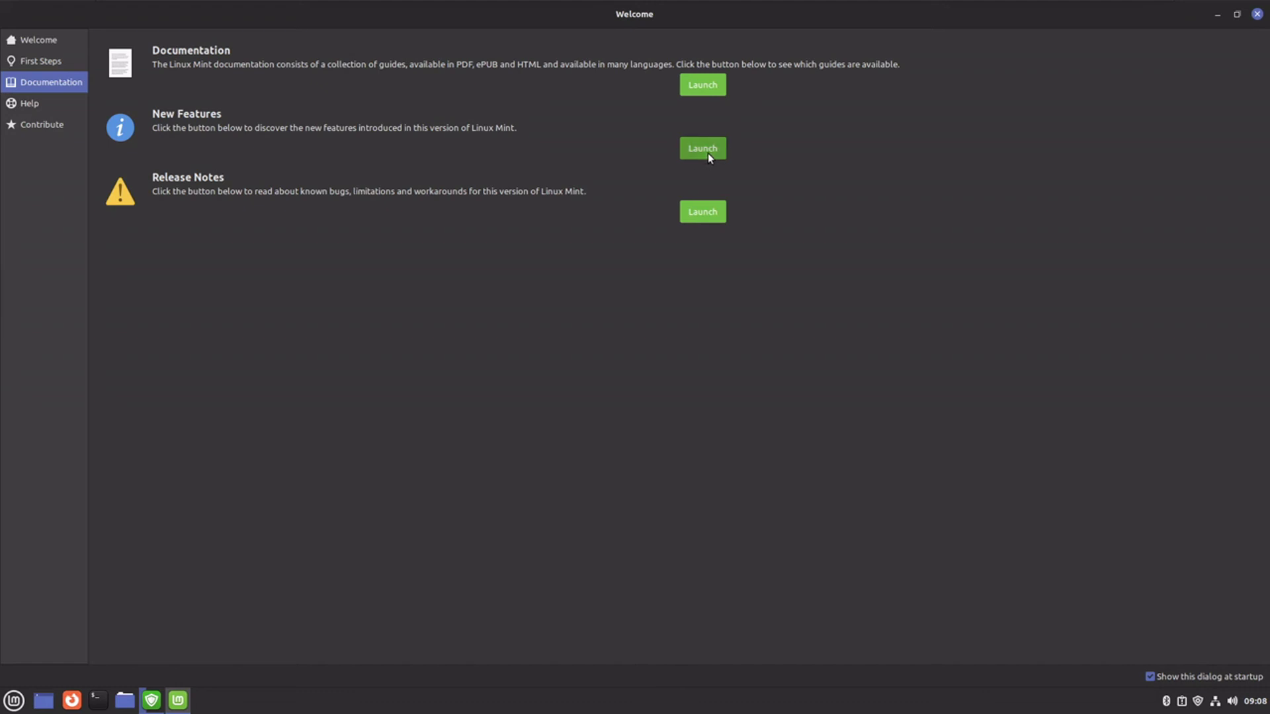
pyautogui.click(42, 100)
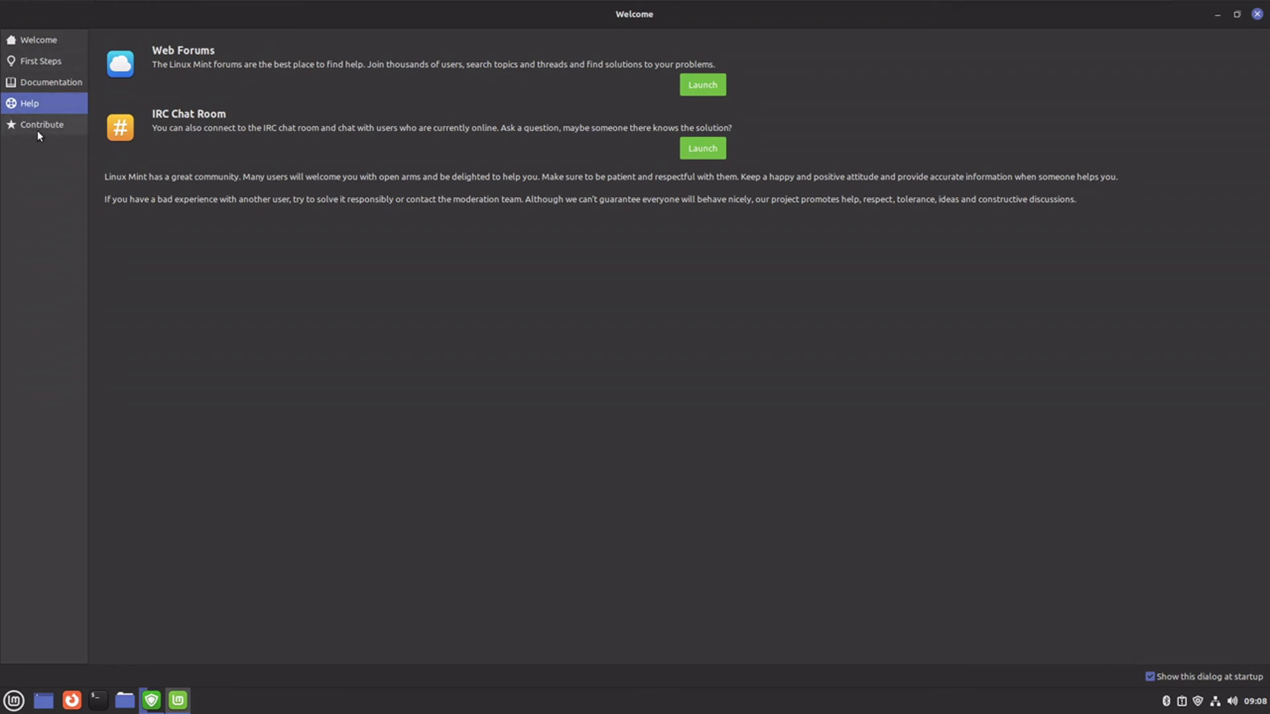
pyautogui.click(38, 131)
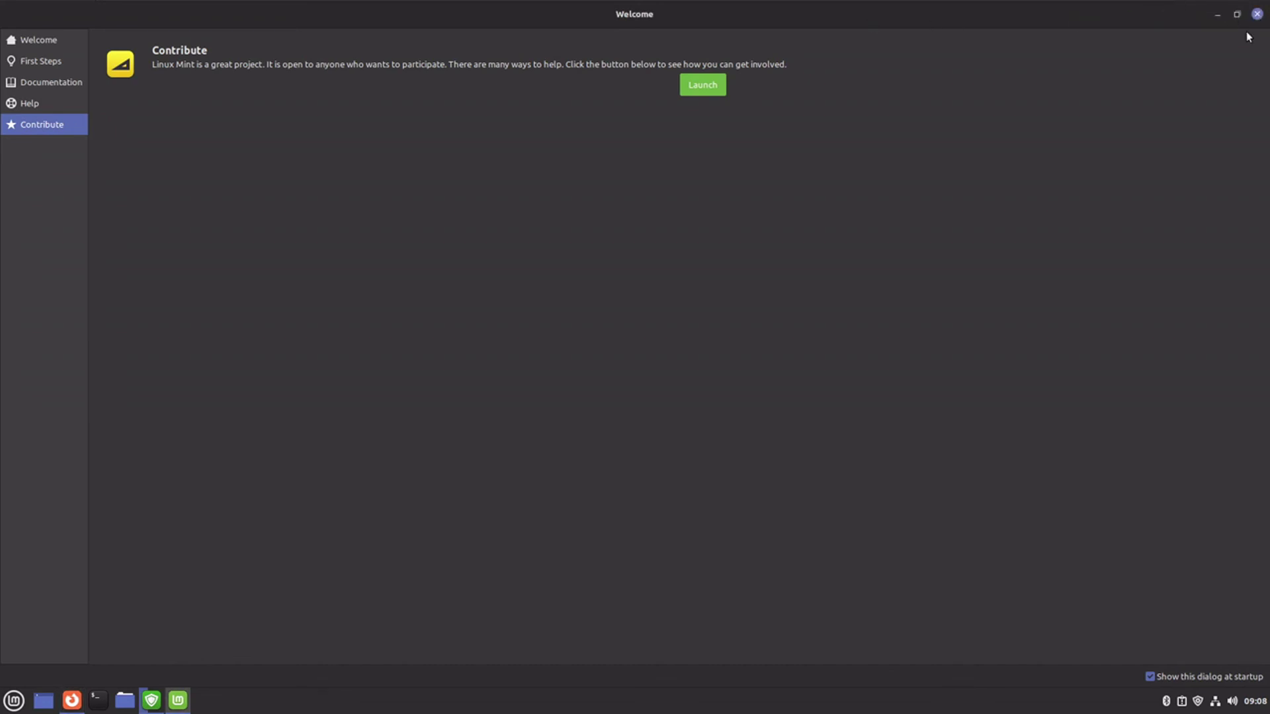
pyautogui.hotkey('alt', 'F4')
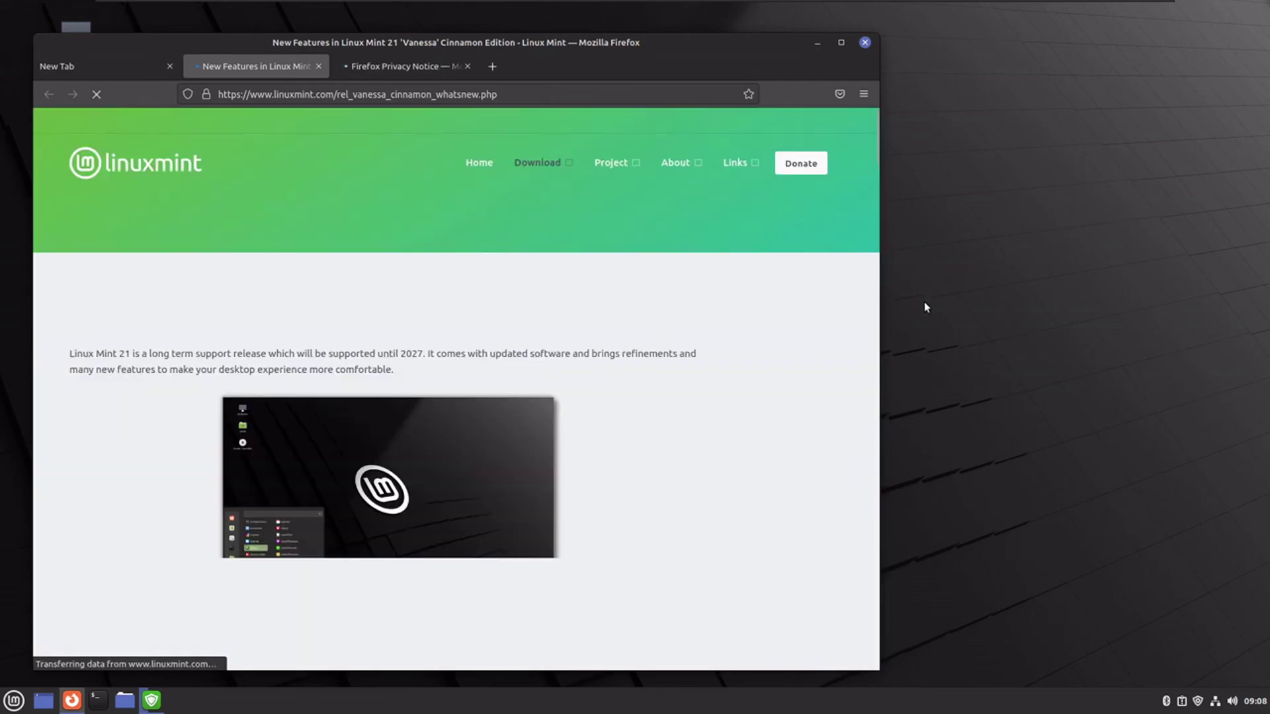
# - Maximize Firefox and scroll through the Linux Mint 21 New Features page
pyautogui.click(841, 43)
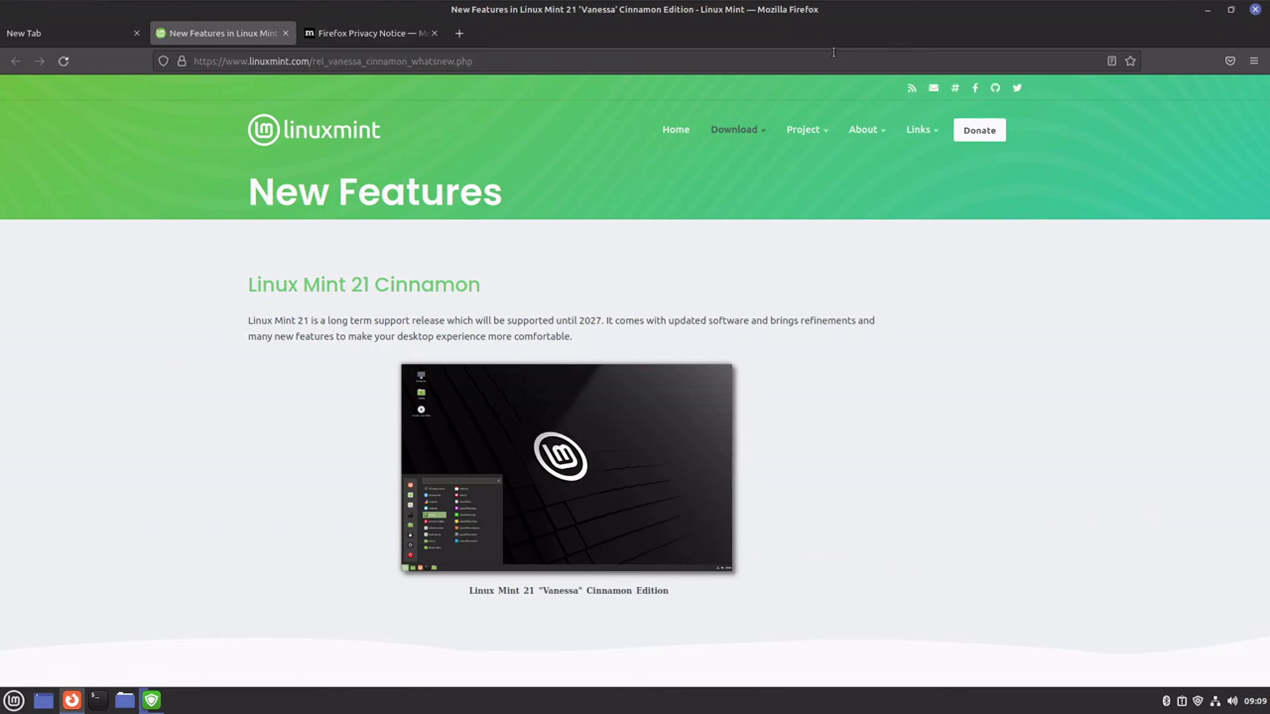
pyautogui.scroll(-10, 573, 494)
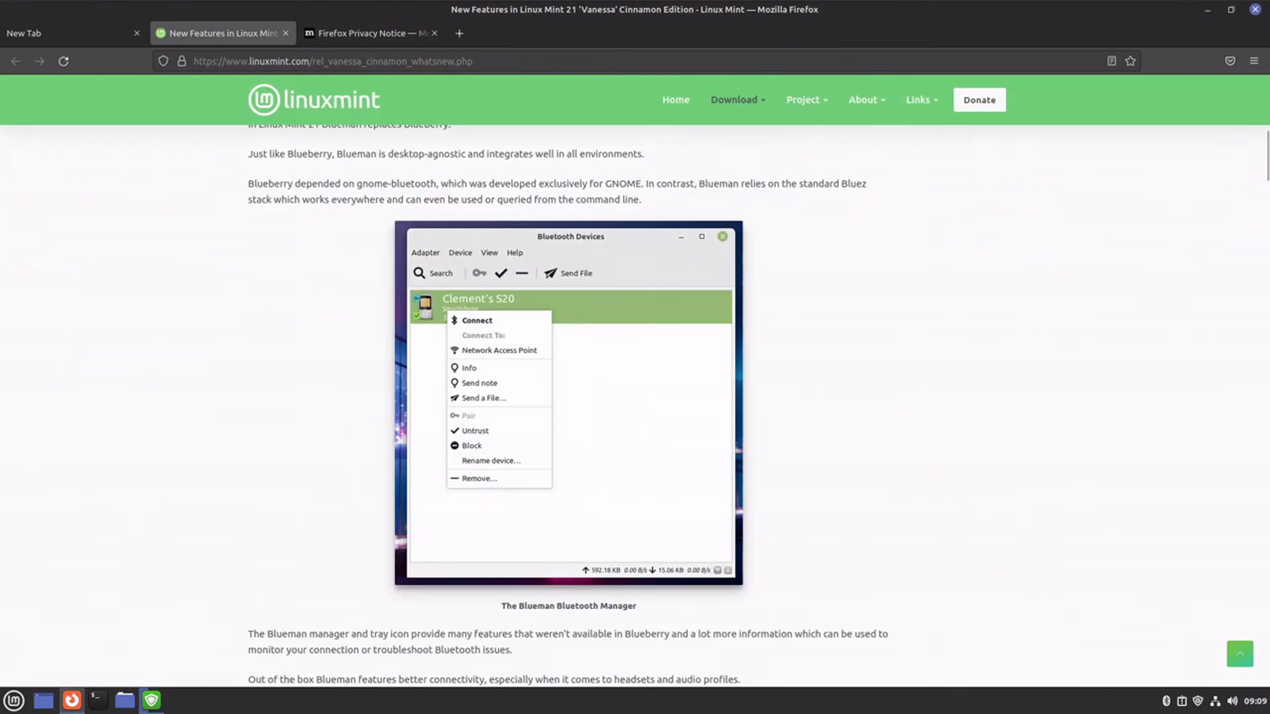
pyautogui.scroll(2, 753, 482)
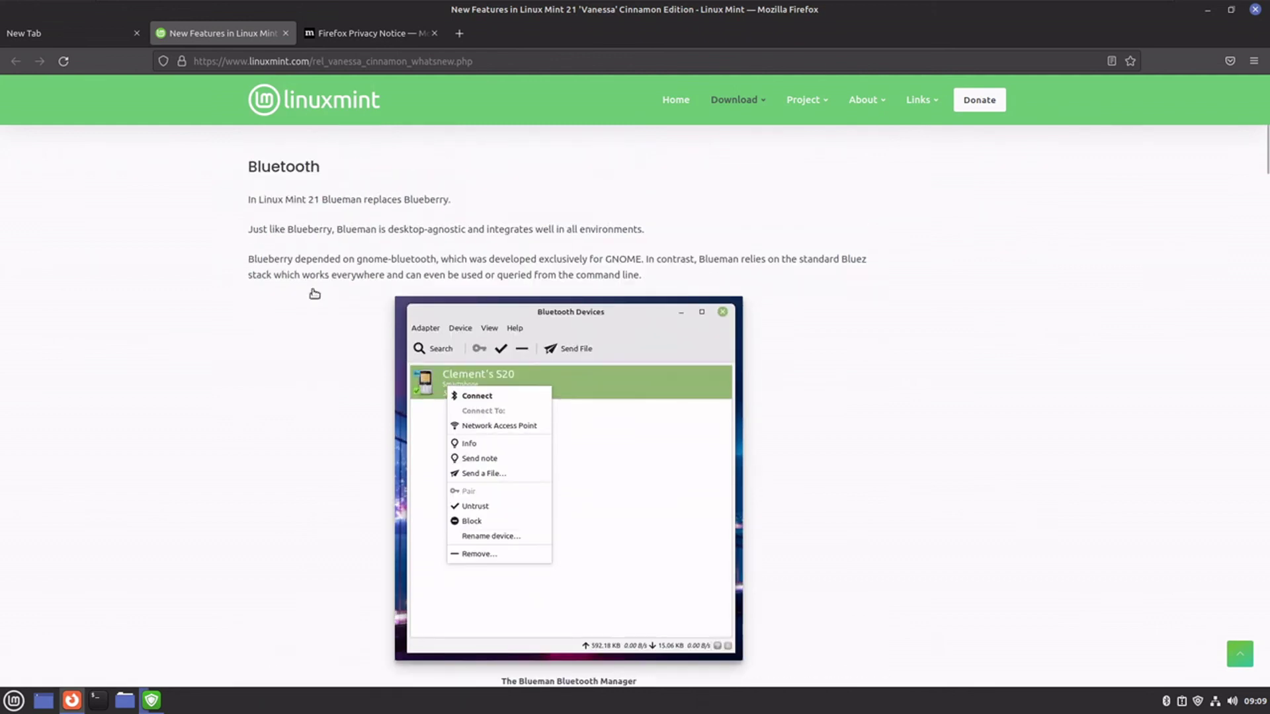
pyautogui.moveTo(265, 230); pyautogui.dragTo(744, 248)
pyautogui.scroll(-2, 688, 248)
pyautogui.scroll(-15, 462, 257)
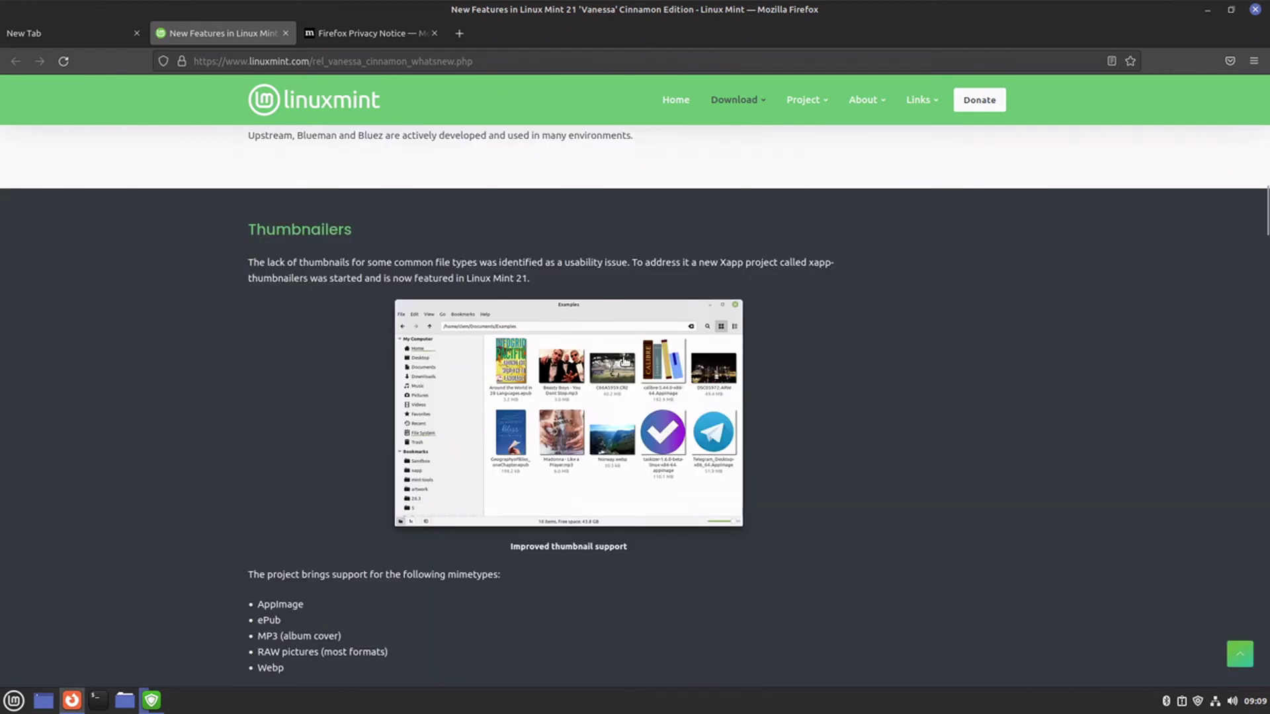
pyautogui.scroll(-15, 728, 367)
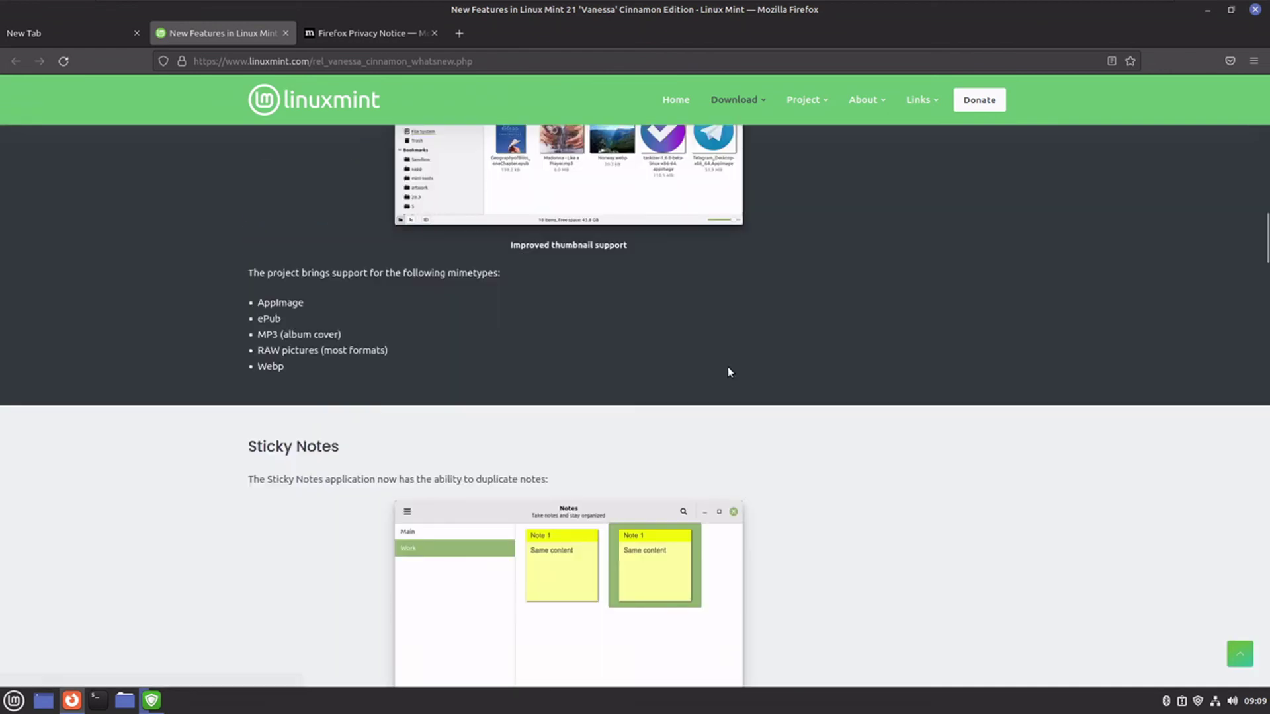
pyautogui.scroll(-10, 726, 368)
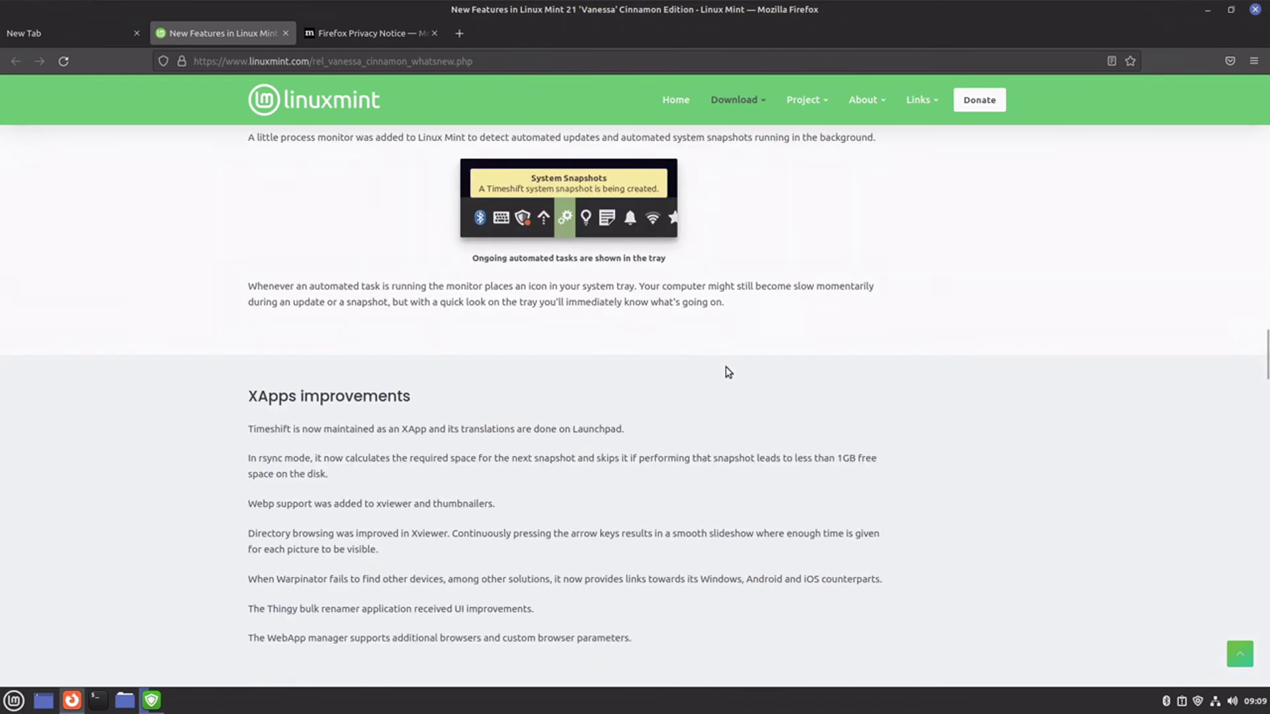
pyautogui.scroll(-4, 724, 366)
pyautogui.scroll(1, 265, 218)
# - Keep reading further down the New Features page, clearing a stray text selection
pyautogui.moveTo(234, 192); pyautogui.dragTo(827, 379)
pyautogui.click(827, 379)
pyautogui.scroll(-2, 828, 383)
pyautogui.scroll(-5, 828, 382)
pyautogui.scroll(2, 828, 383)
pyautogui.scroll(-20, 828, 383)
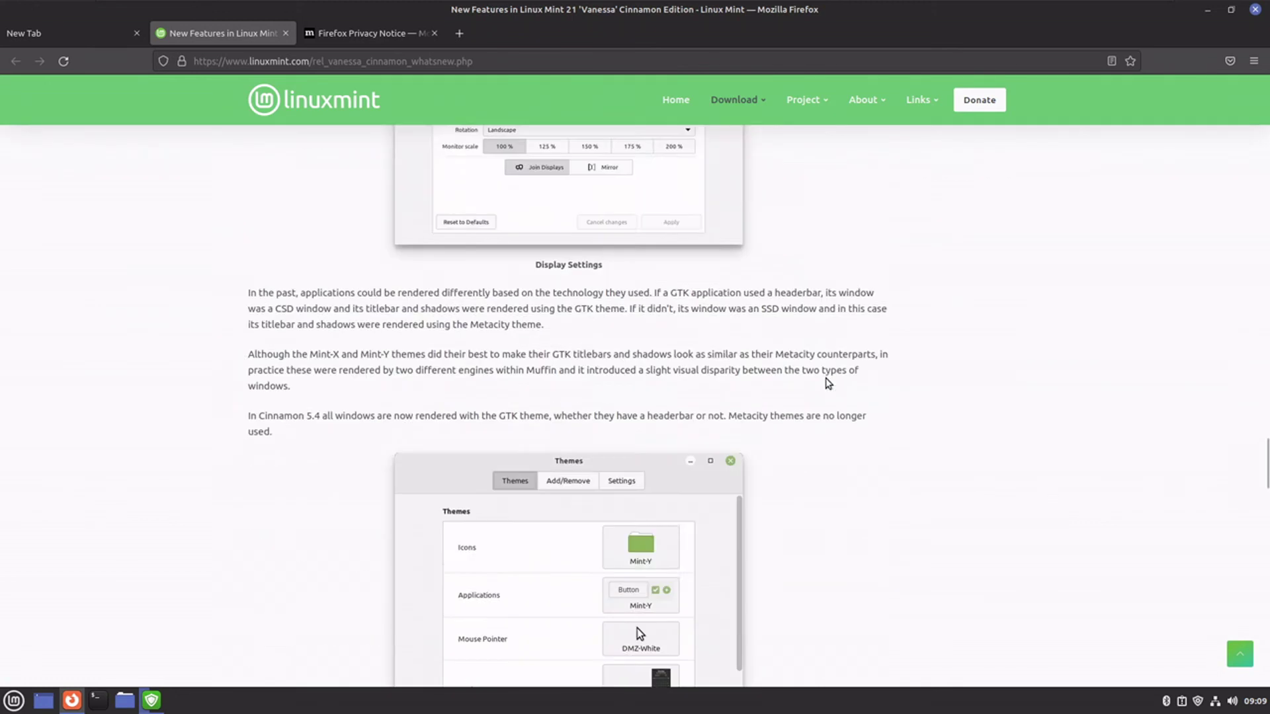
pyautogui.scroll(-6, 828, 383)
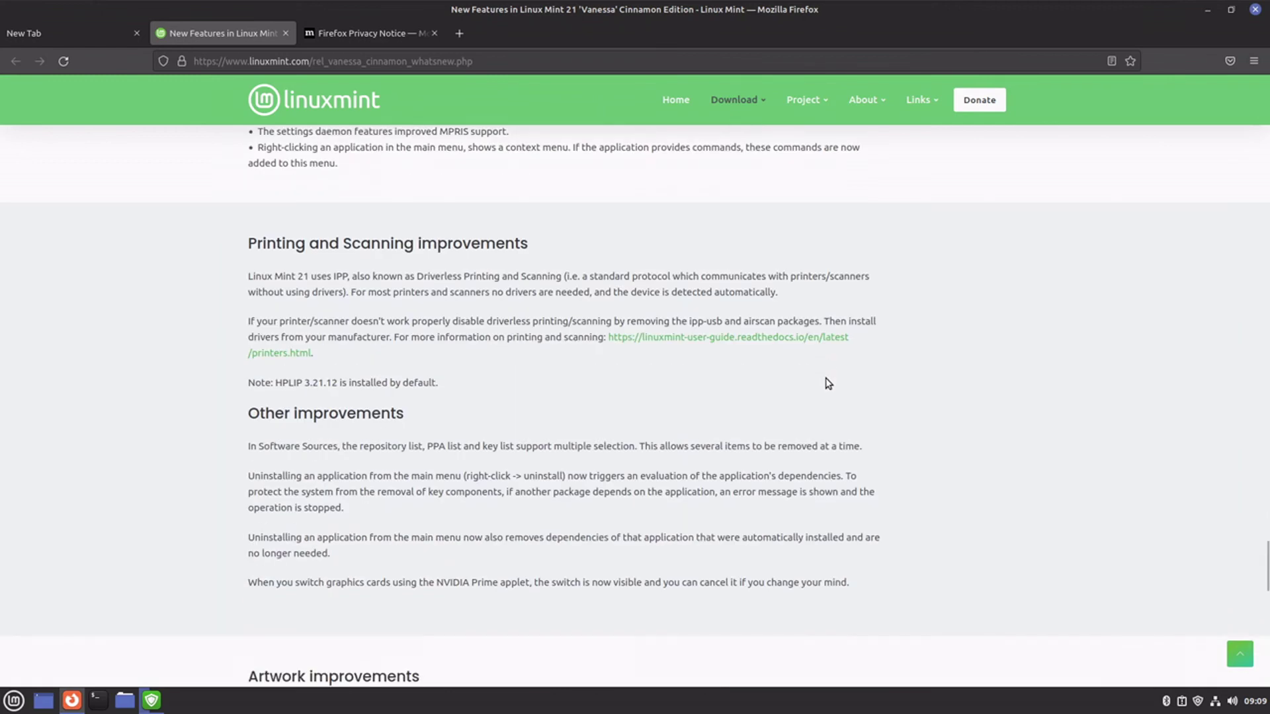
pyautogui.scroll(-10, 828, 383)
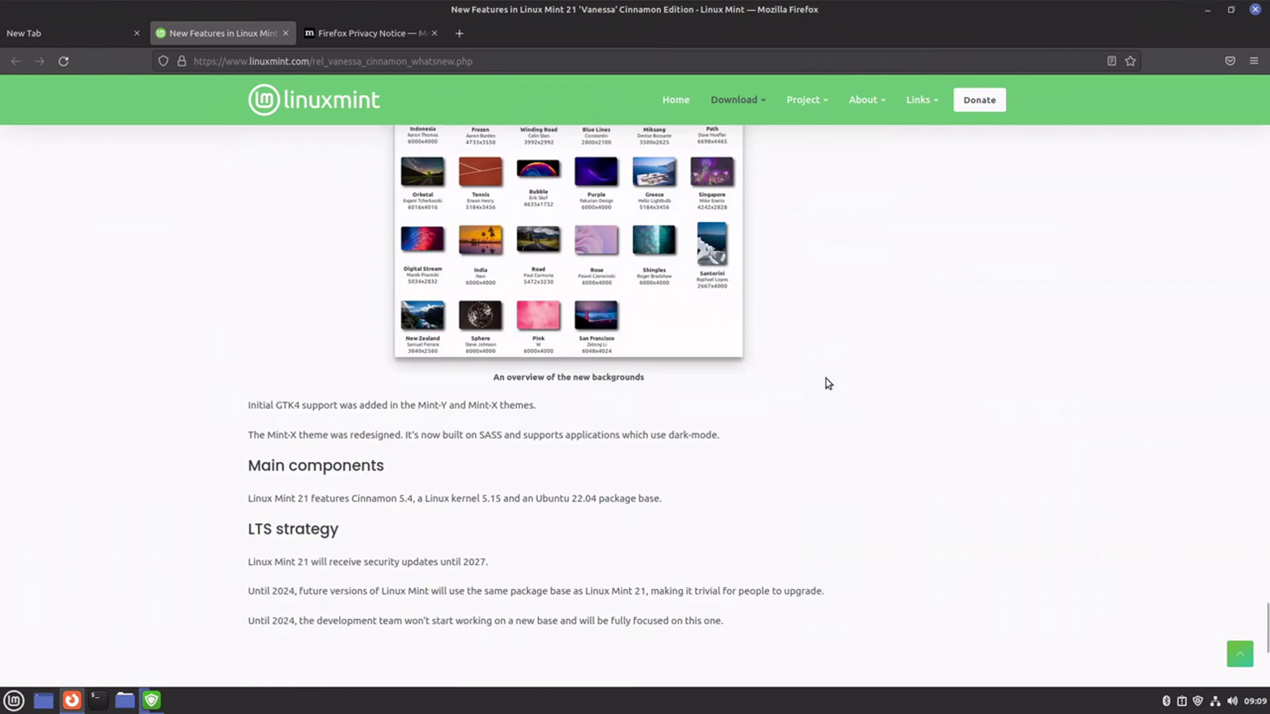
pyautogui.scroll(2, 828, 383)
pyautogui.scroll(-6, 828, 383)
pyautogui.scroll(13, 828, 383)
pyautogui.scroll(15, 828, 383)
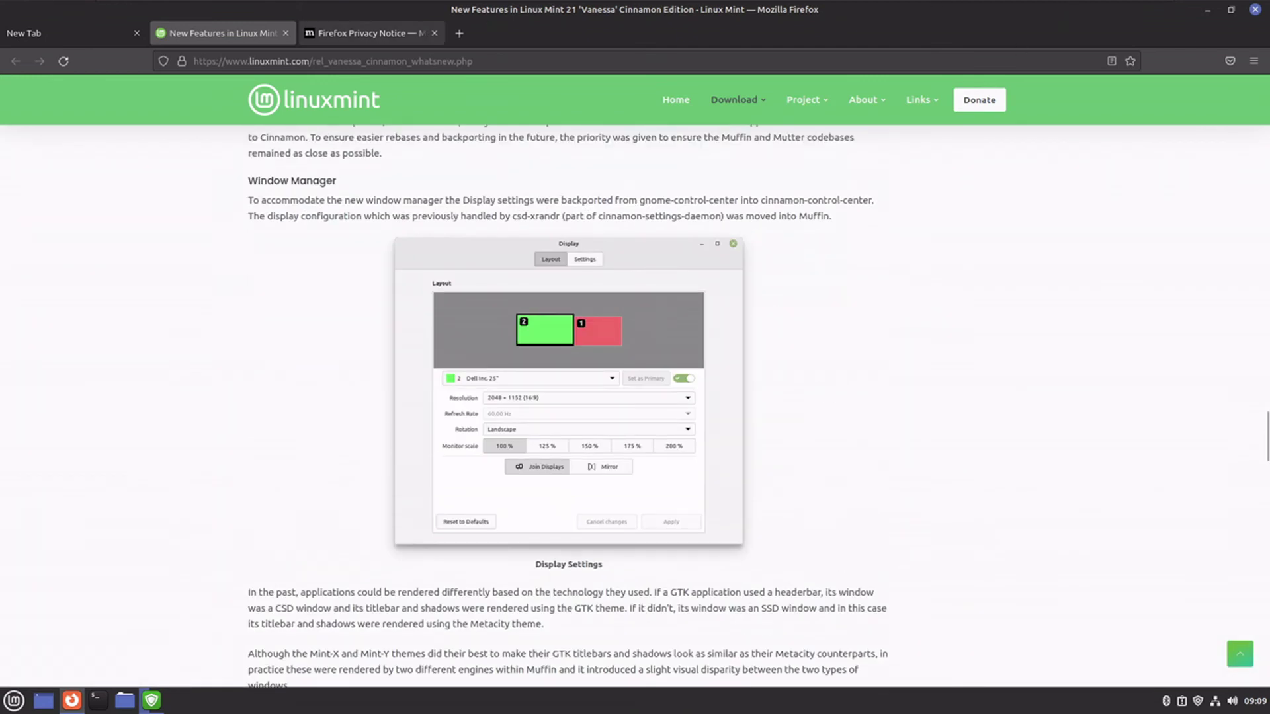
# - Close the Firefox Privacy Notice tab and move to the empty New Tab
pyautogui.click(347, 37)
pyautogui.hotkey('ctrl', 'w')
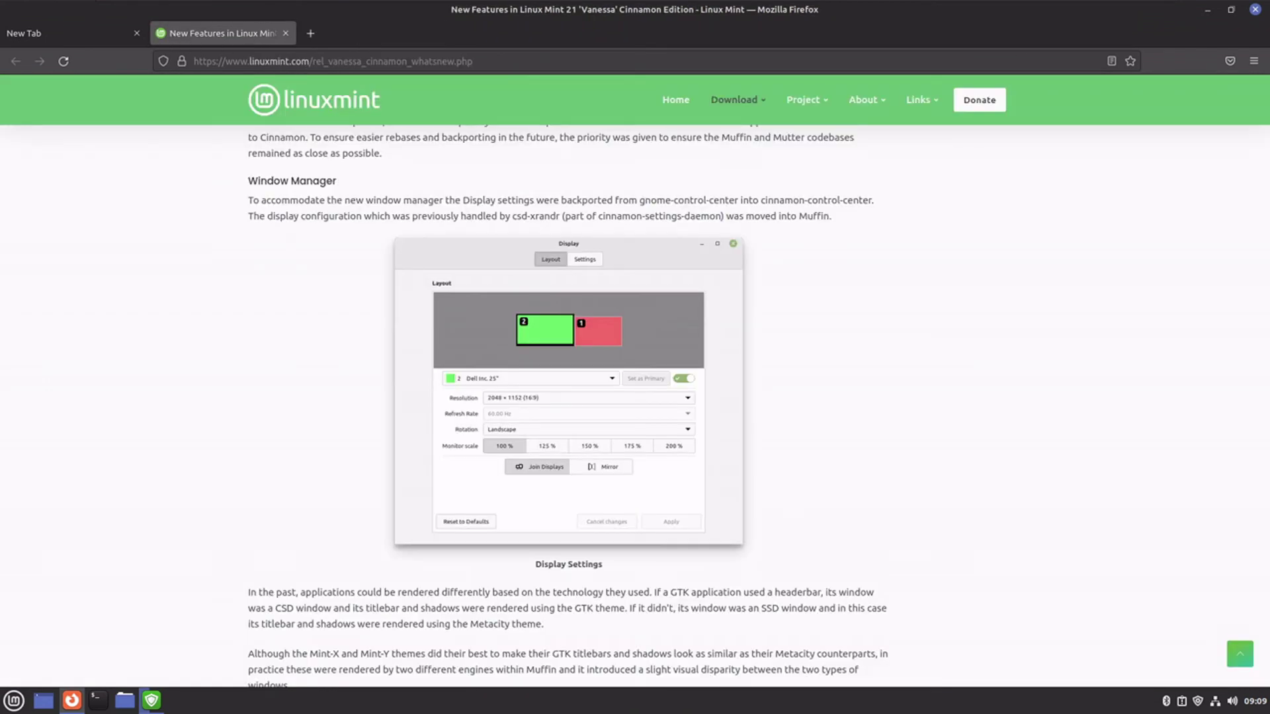
pyautogui.click(50, 34)
# - Close Firefox, check the update install details in Update Manager, and minimize it again
pyautogui.hotkey('ctrl', 'w')
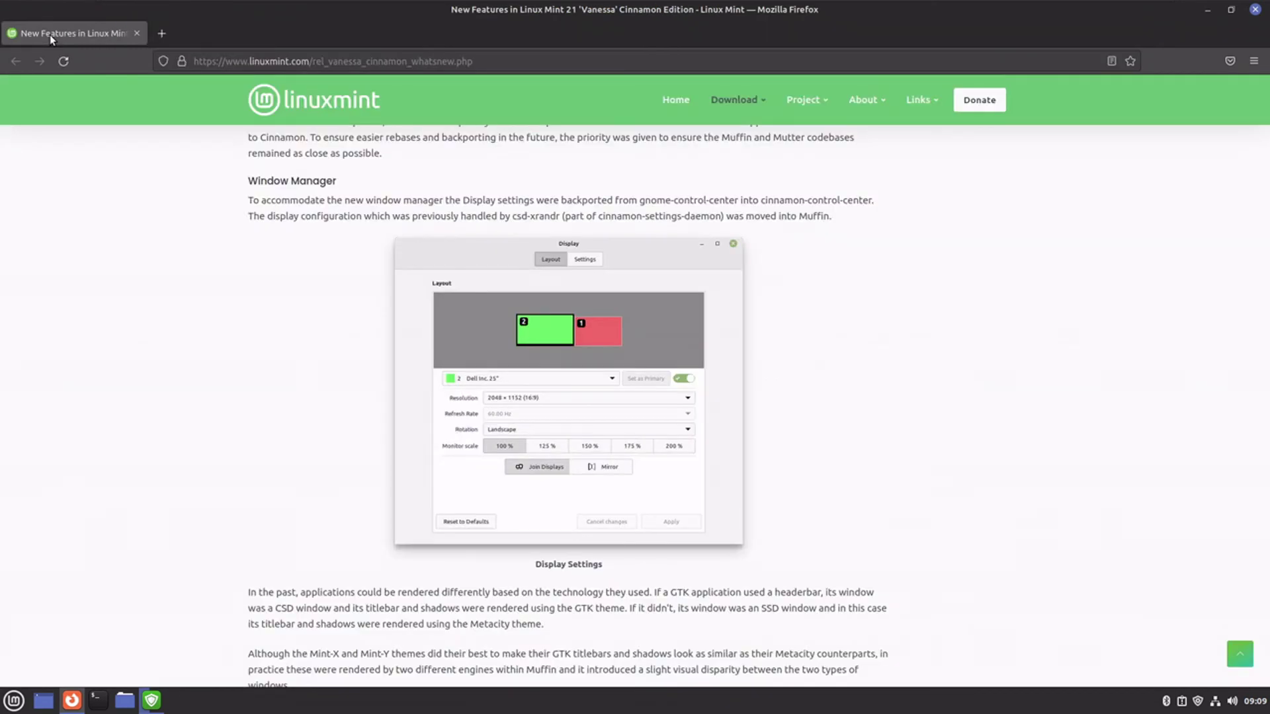
pyautogui.hotkey('ctrl', 'w')
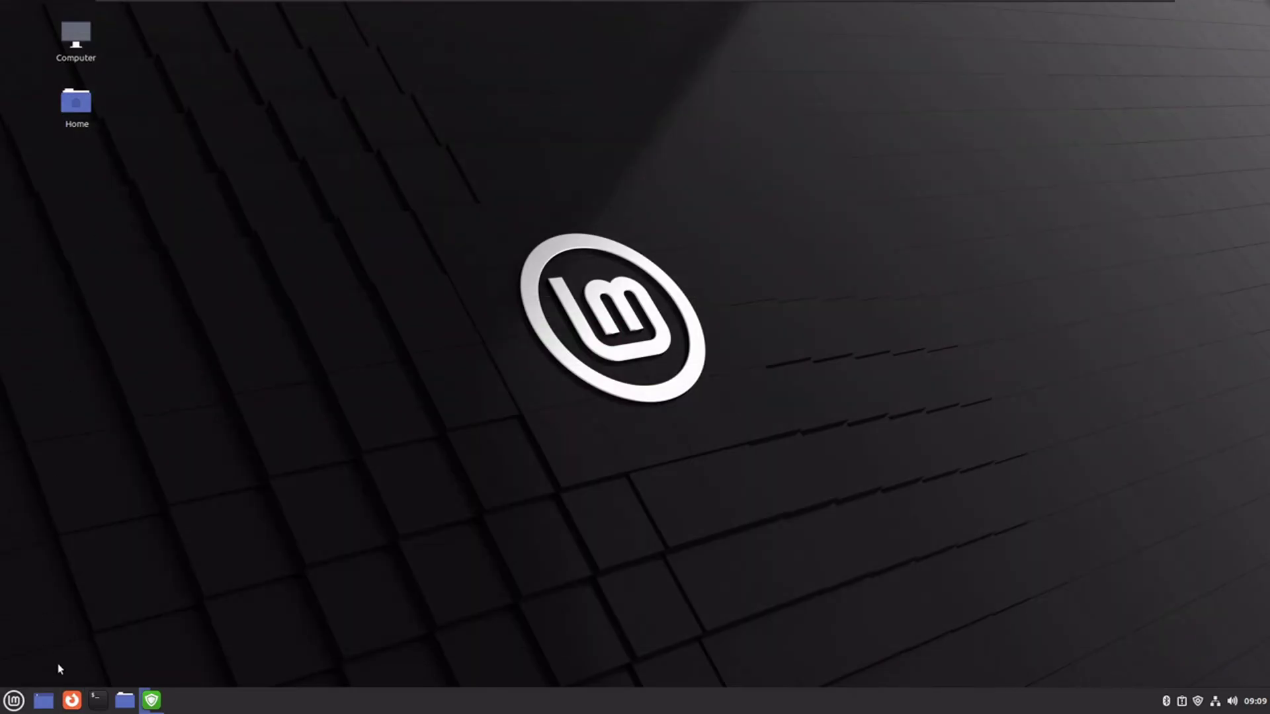
pyautogui.click(141, 708)
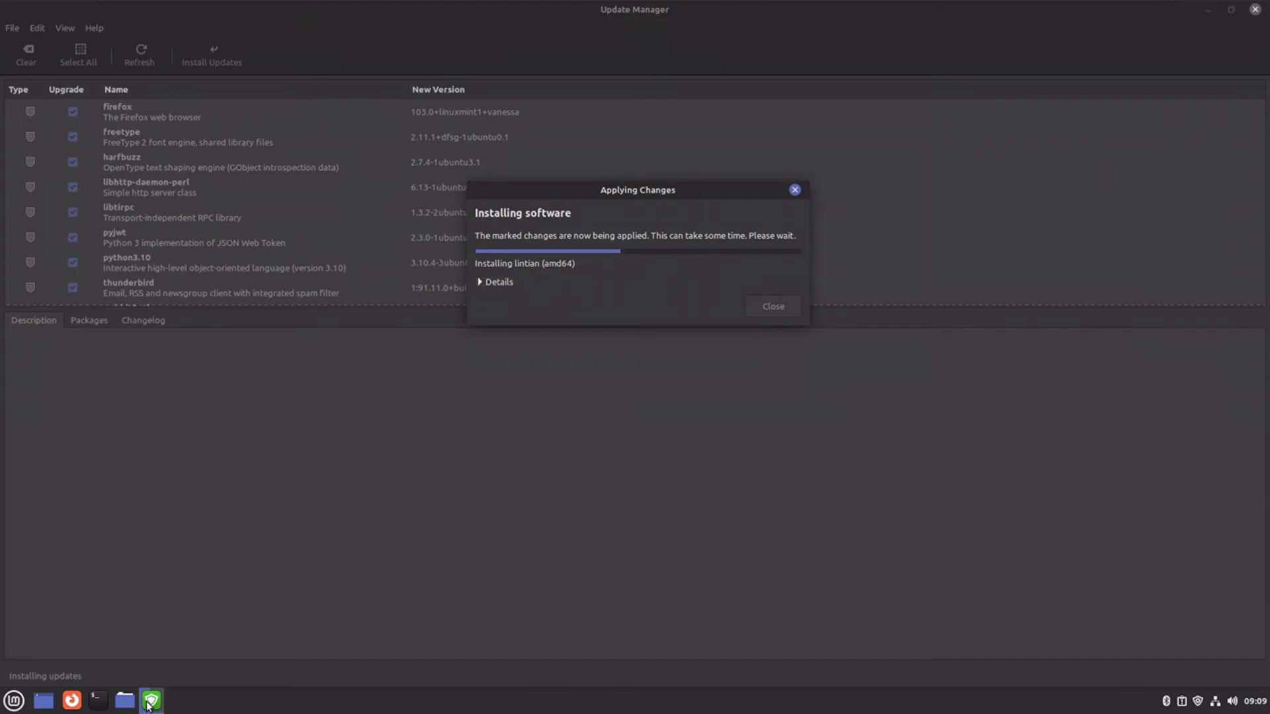
pyautogui.click(505, 278)
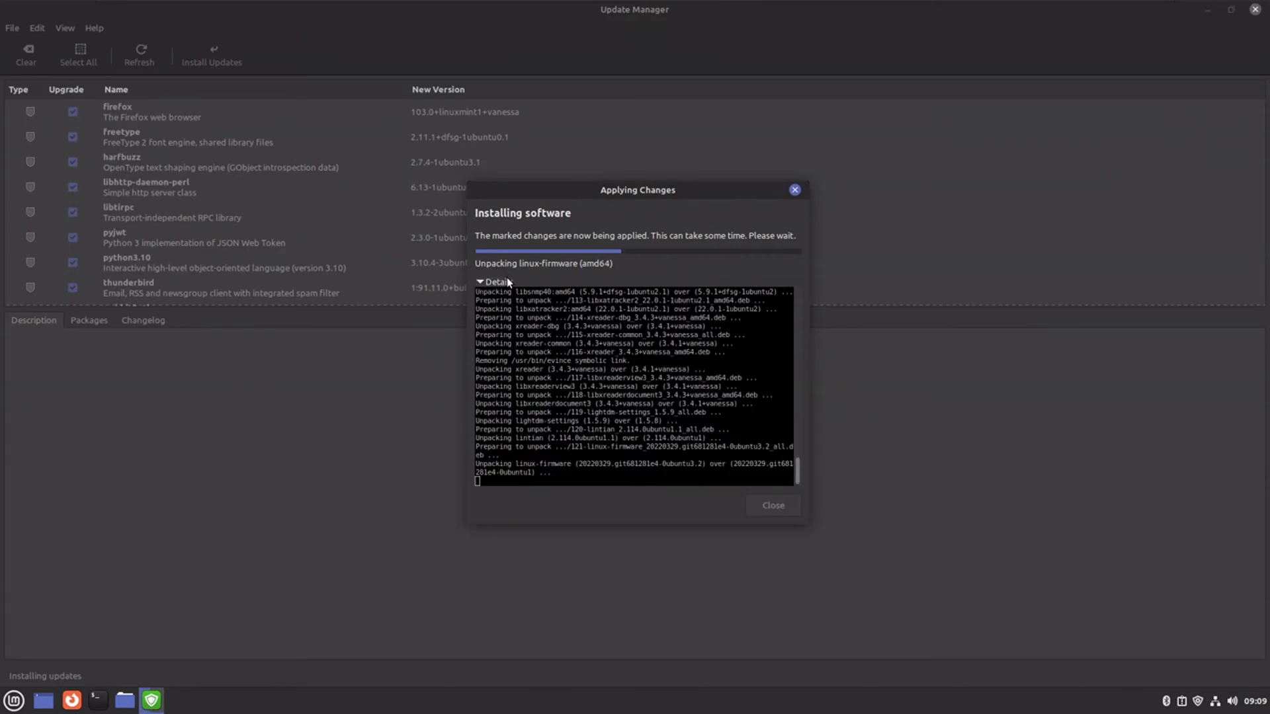
pyautogui.click(508, 282)
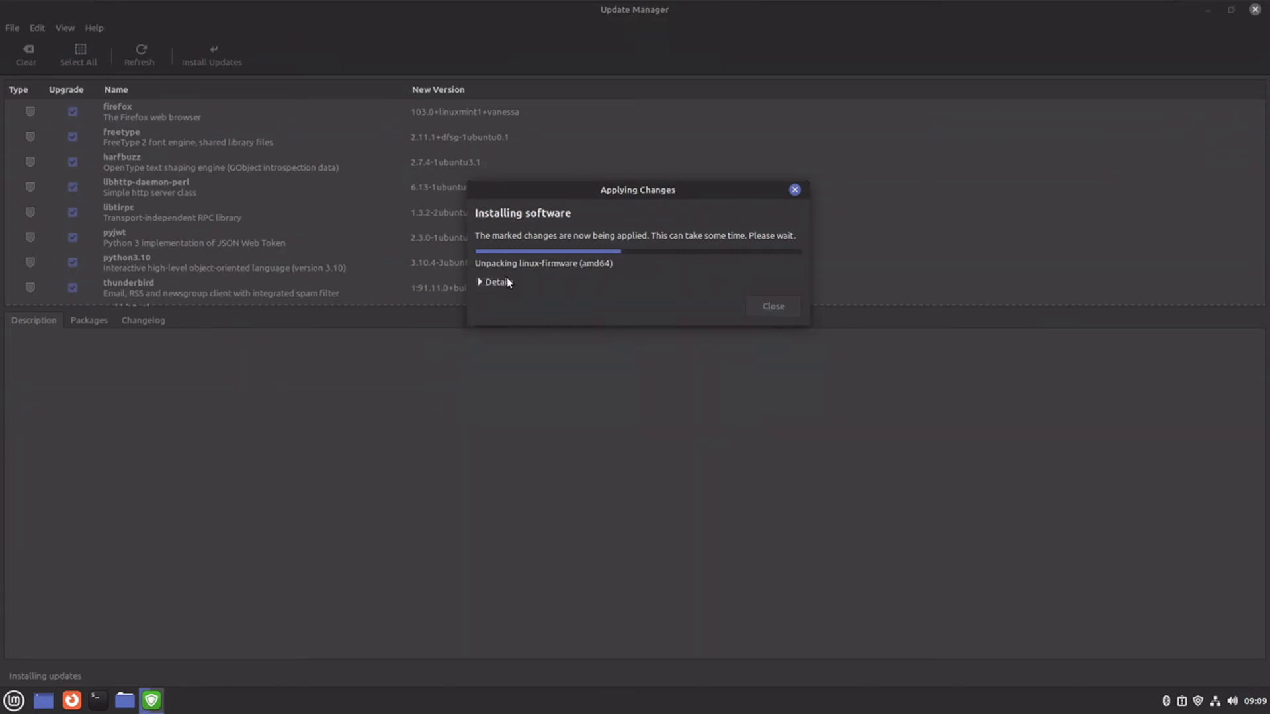
pyautogui.click(1208, 9)
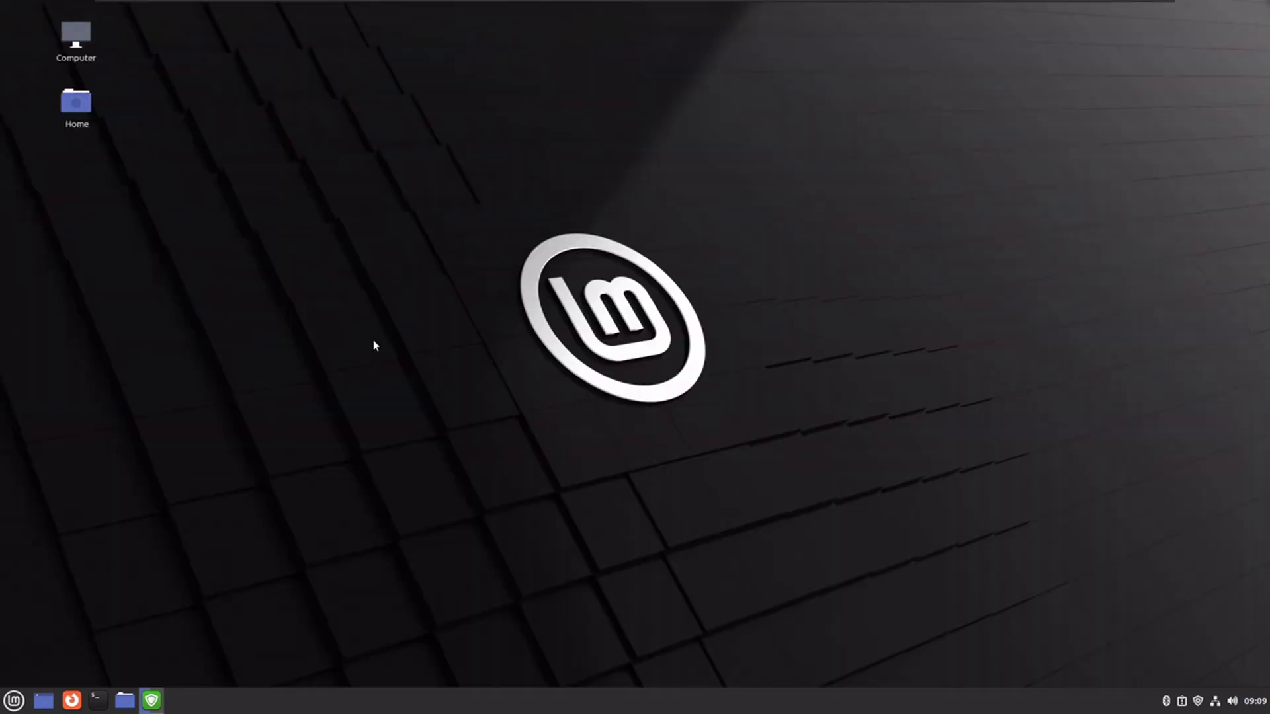
# - Open the Desktop Background settings from the desktop menu and close them again
pyautogui.rightClick(372, 340)
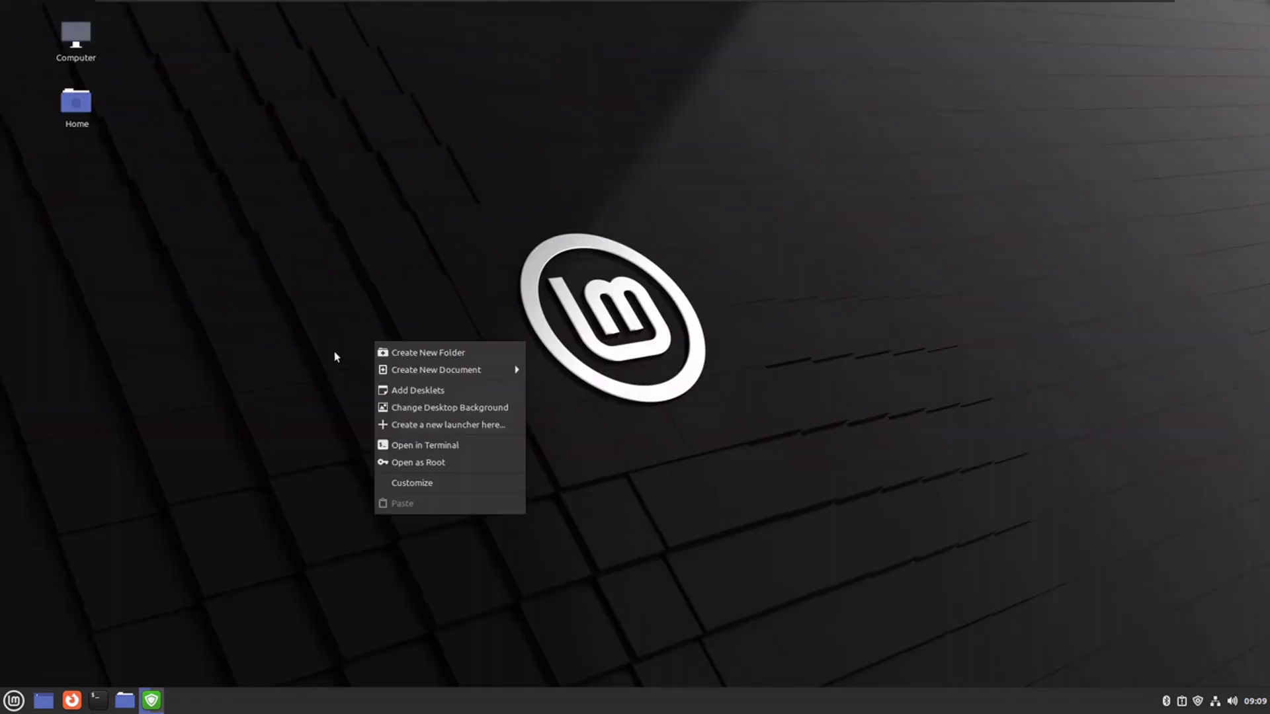
pyautogui.click(438, 410)
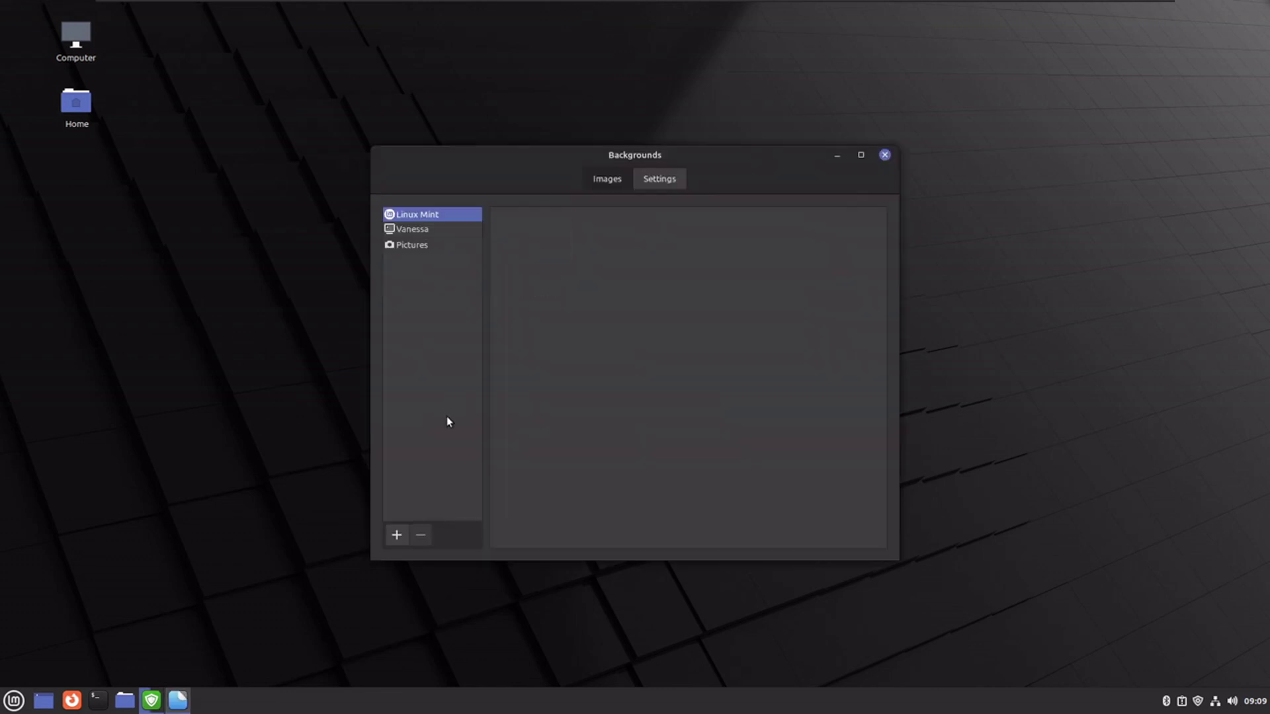
pyautogui.click(885, 154)
# - Widen the desktop's vertical grid spacing so Computer and Home sit farther apart
pyautogui.rightClick(807, 159)
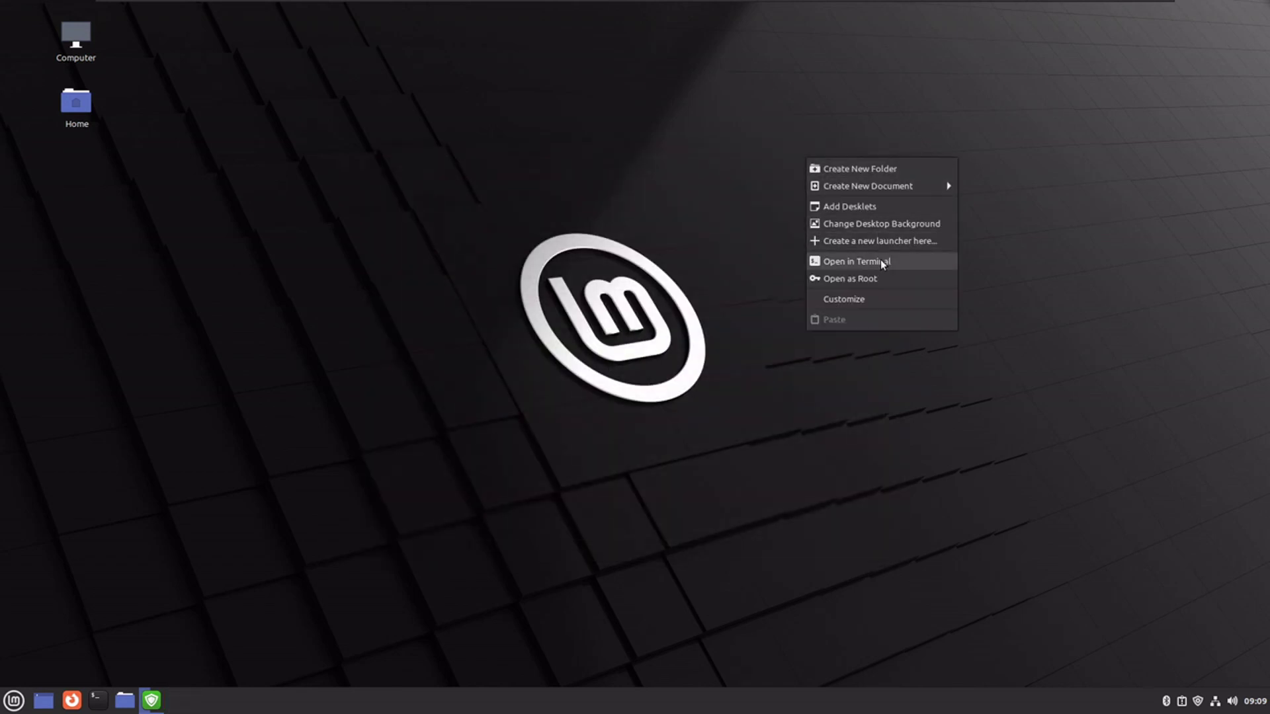
pyautogui.click(861, 303)
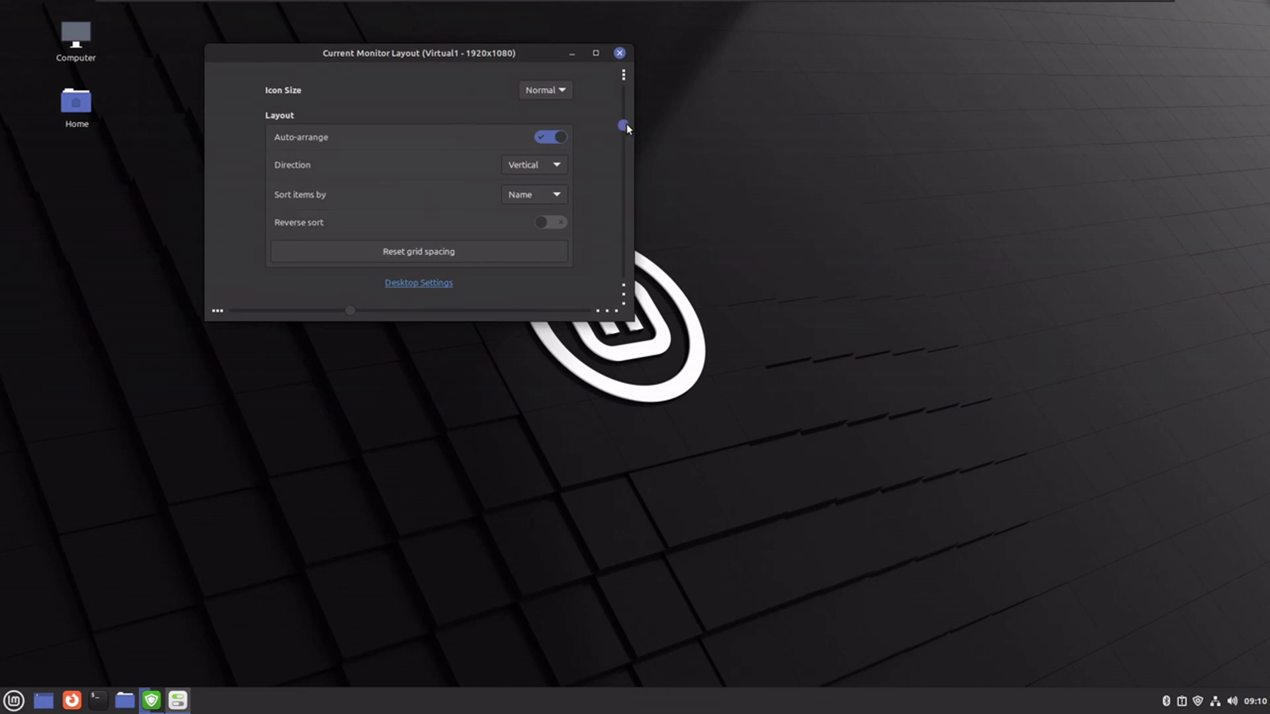
pyautogui.moveTo(623, 125); pyautogui.dragTo(625, 192)
pyautogui.click(619, 52)
pyautogui.rightClick(588, 192)
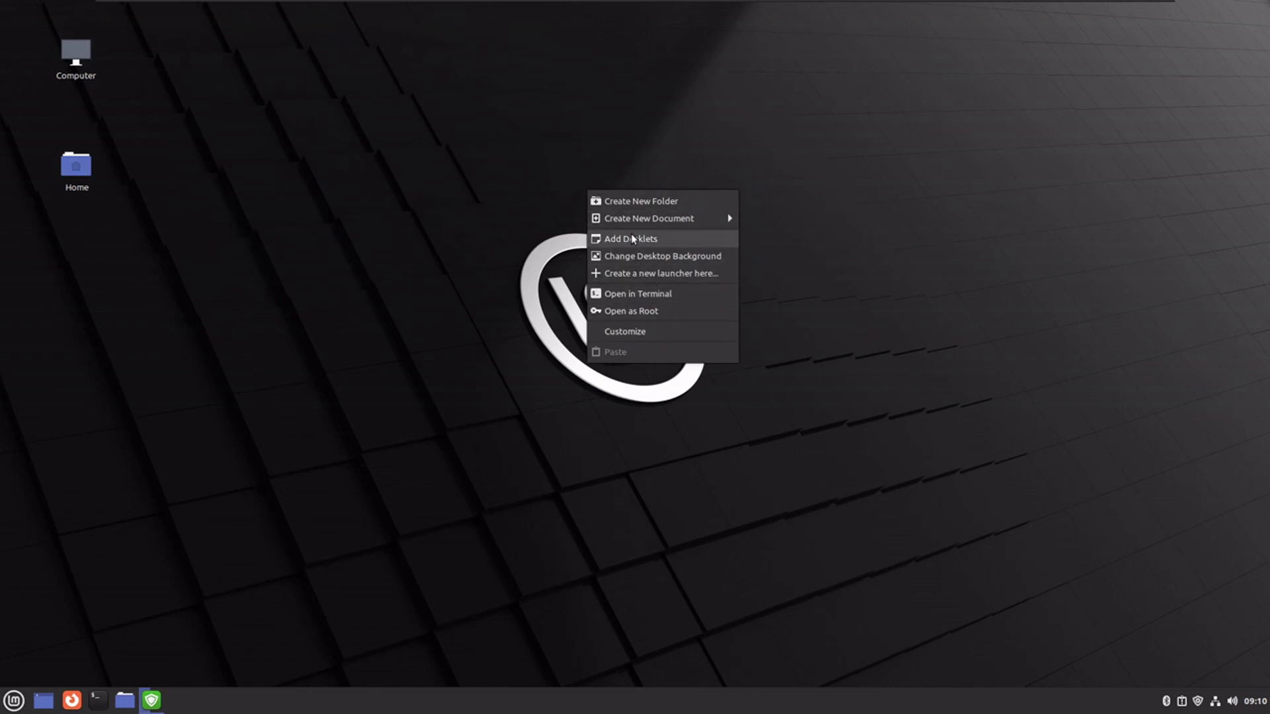
# - Add the Clock desklet and move it to the desktop's top-right corner
pyautogui.click(630, 233)
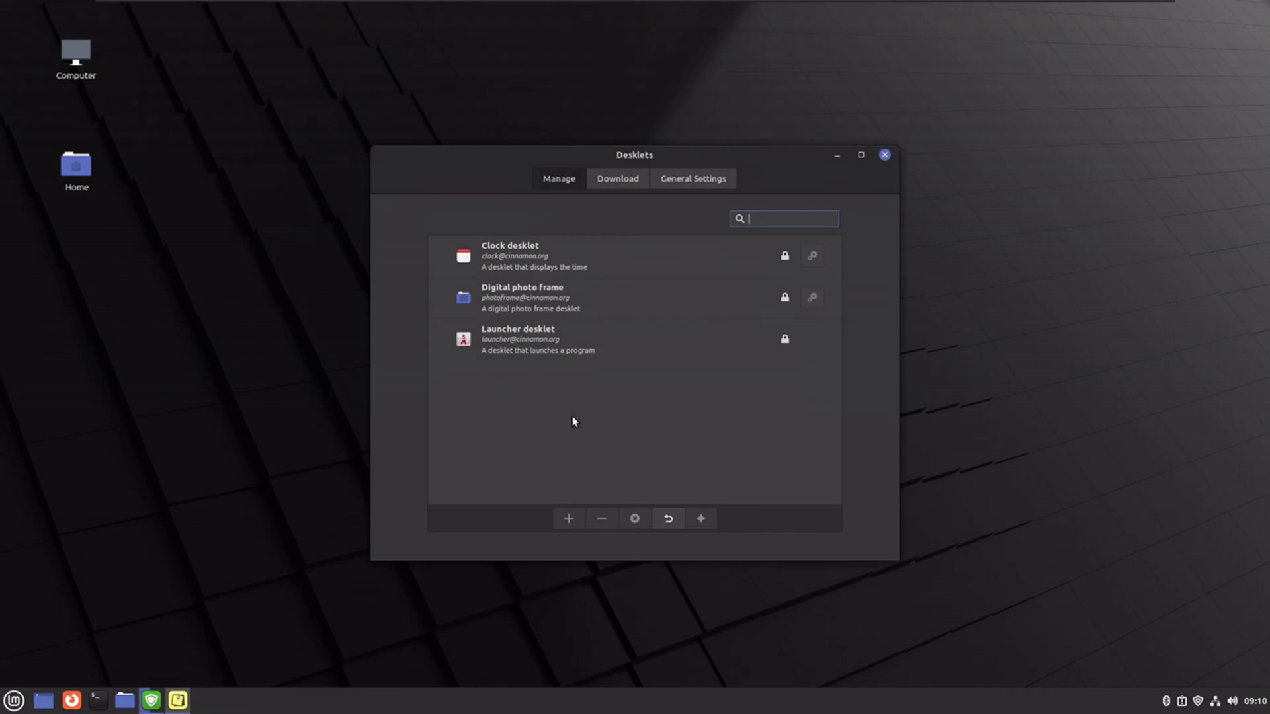
pyautogui.click(546, 252)
pyautogui.click(567, 518)
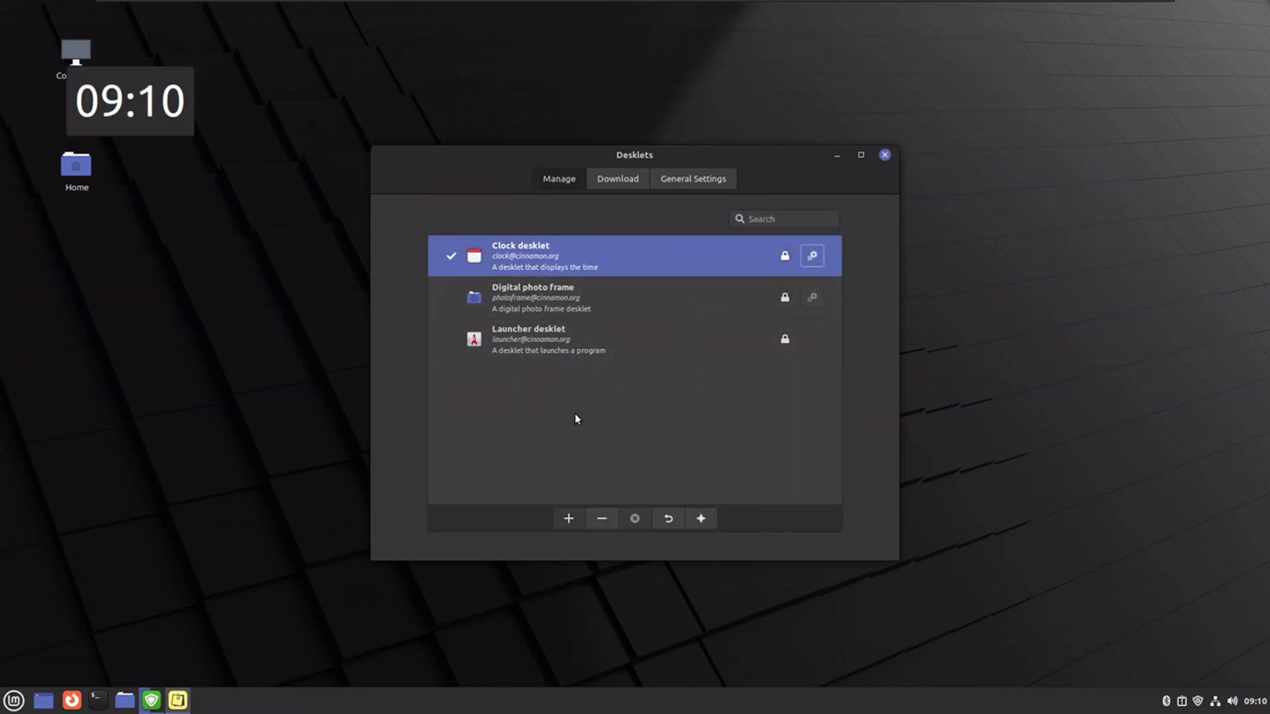
pyautogui.moveTo(192, 101); pyautogui.dragTo(1210, 92)
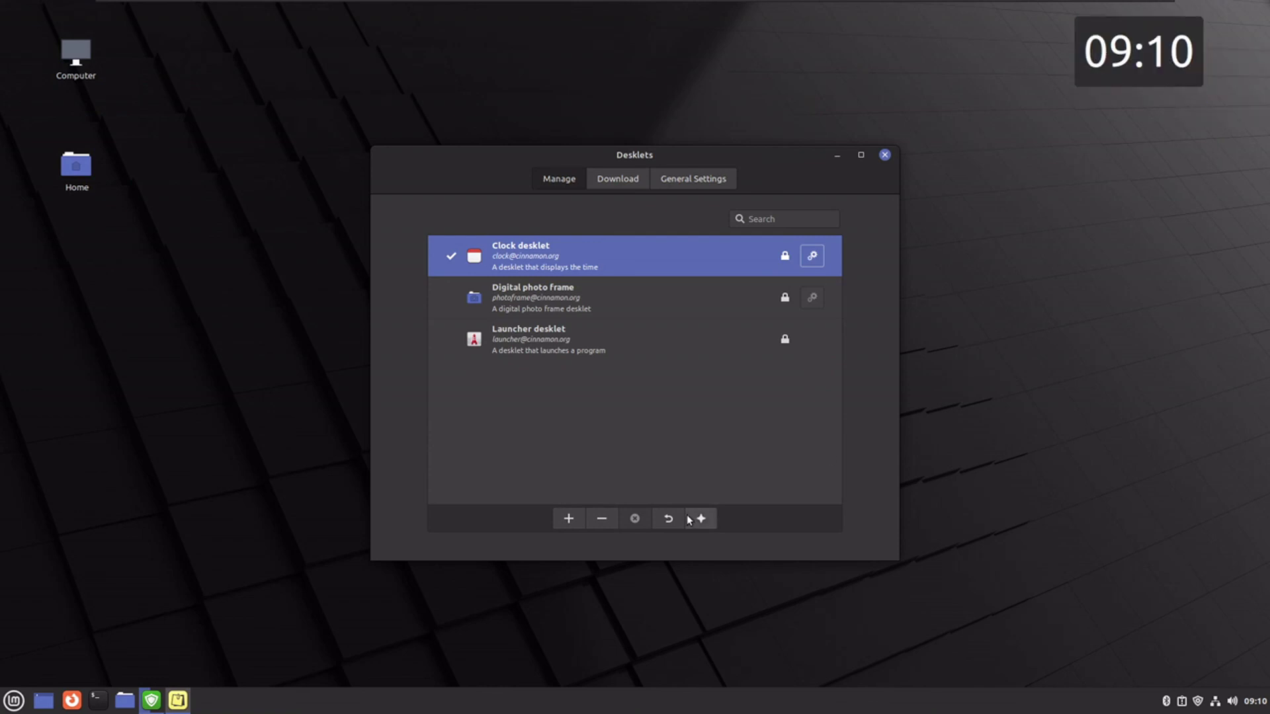
# - Browse downloadable desklets, then select Digital photo frame in the installed list
pyautogui.click(633, 185)
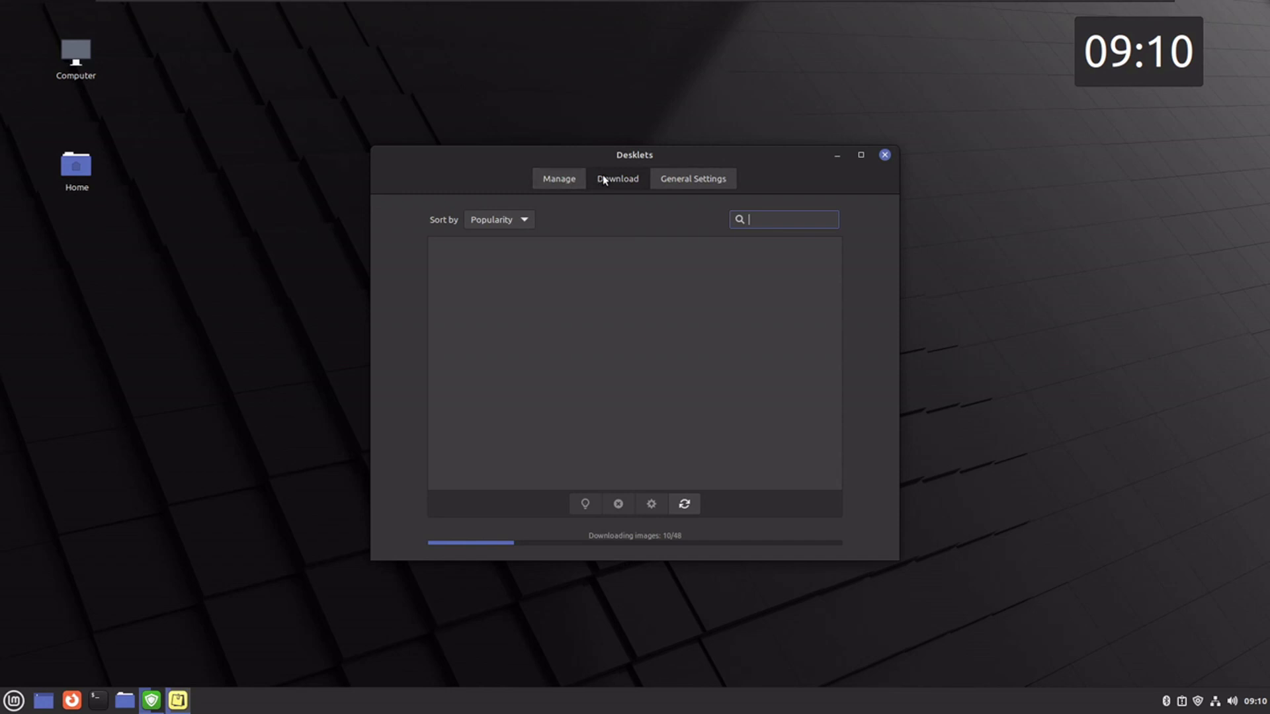
pyautogui.click(565, 174)
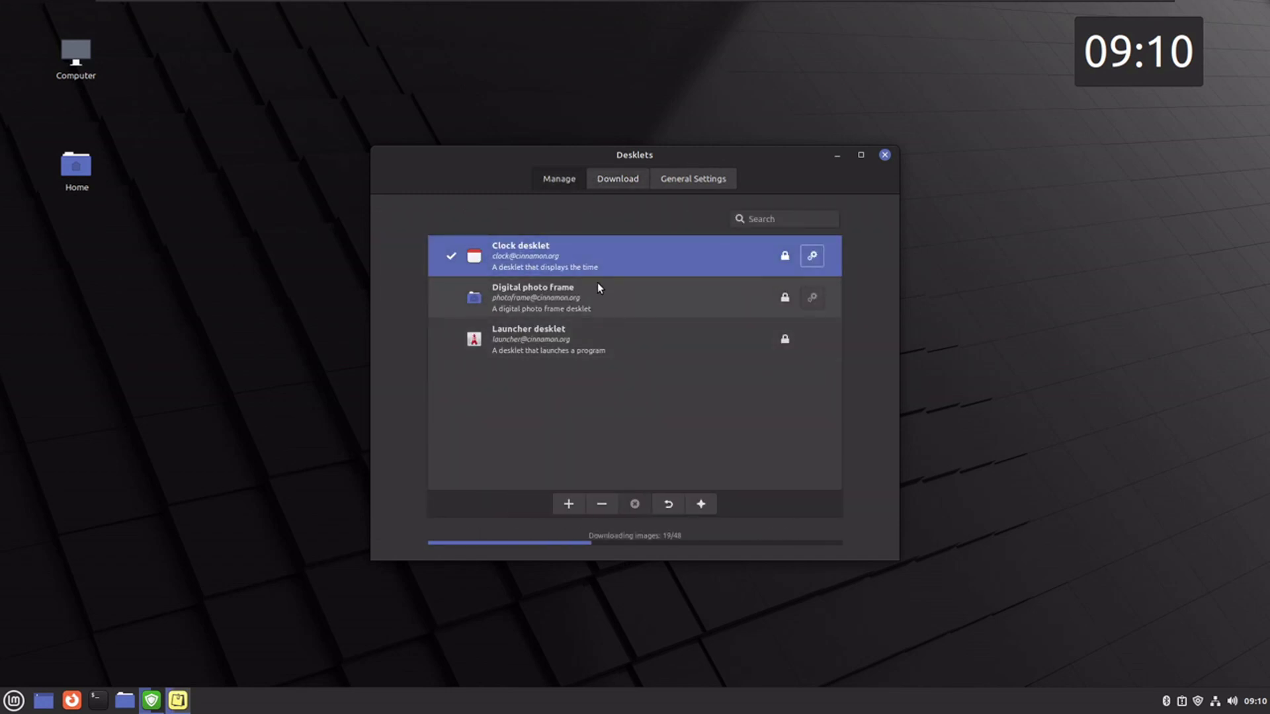
pyautogui.click(595, 285)
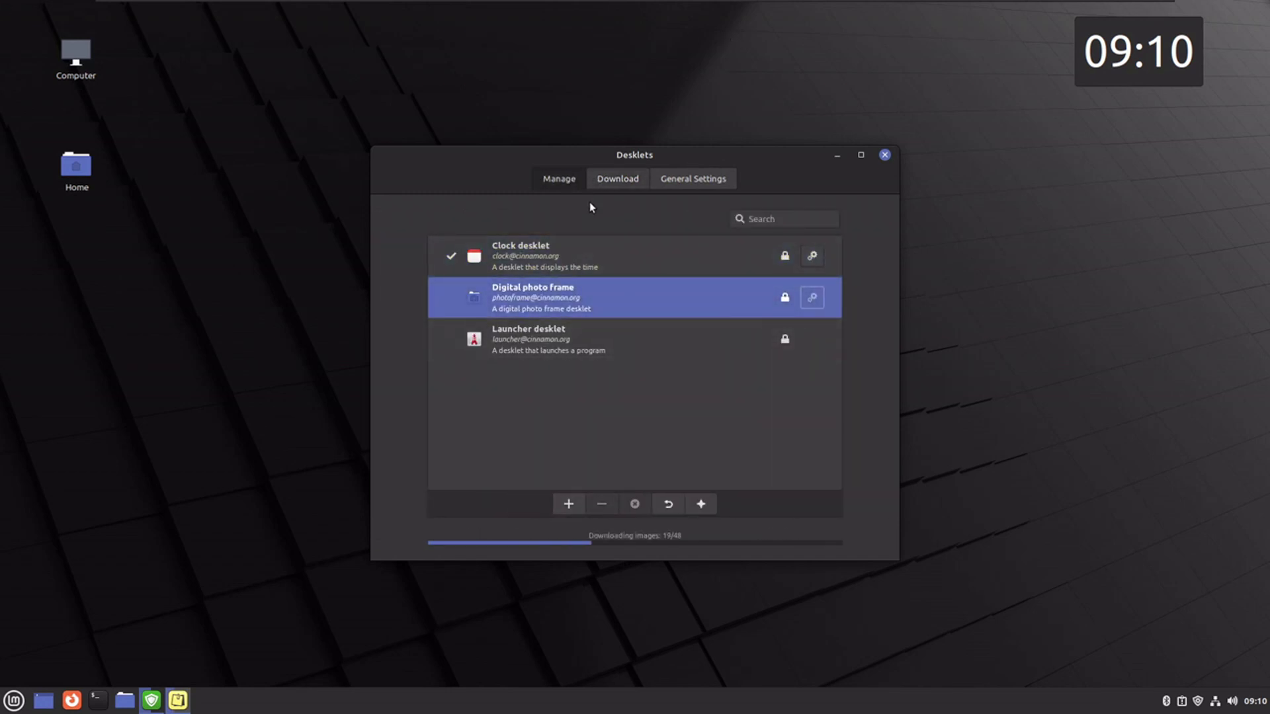
# - Download and install the Weather Desklet from the Download tab
pyautogui.click(623, 179)
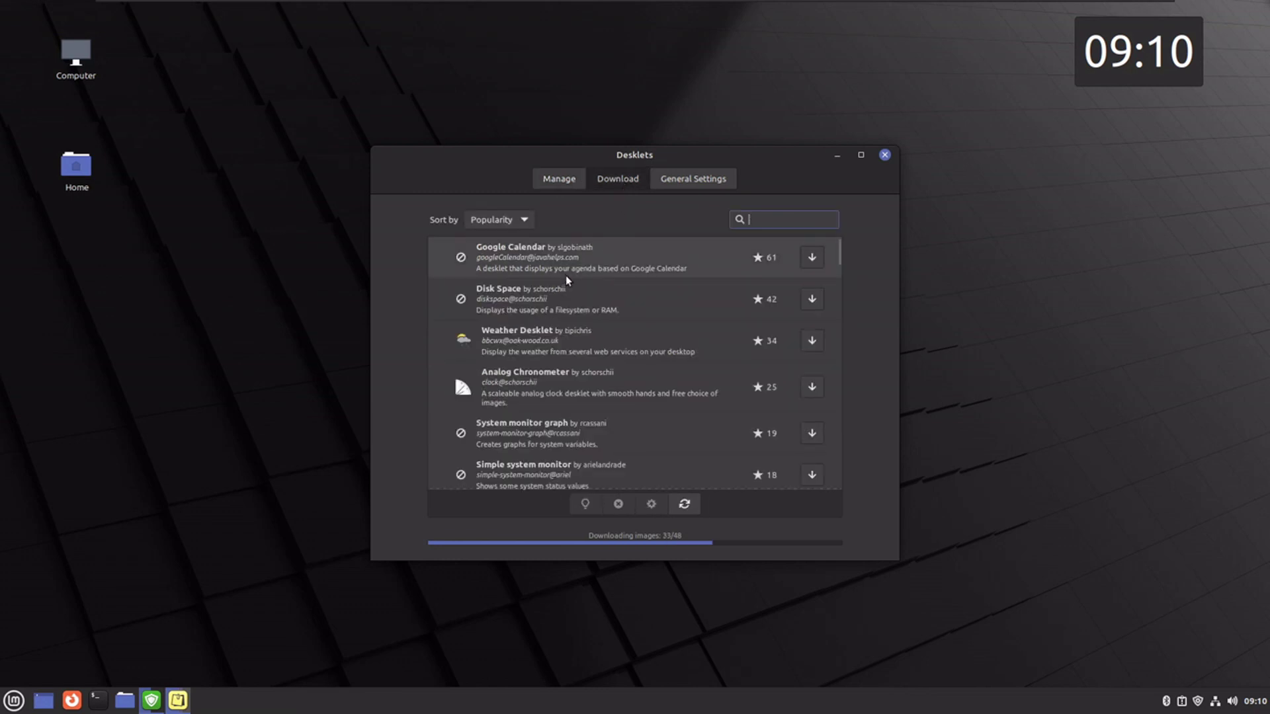
pyautogui.click(804, 343)
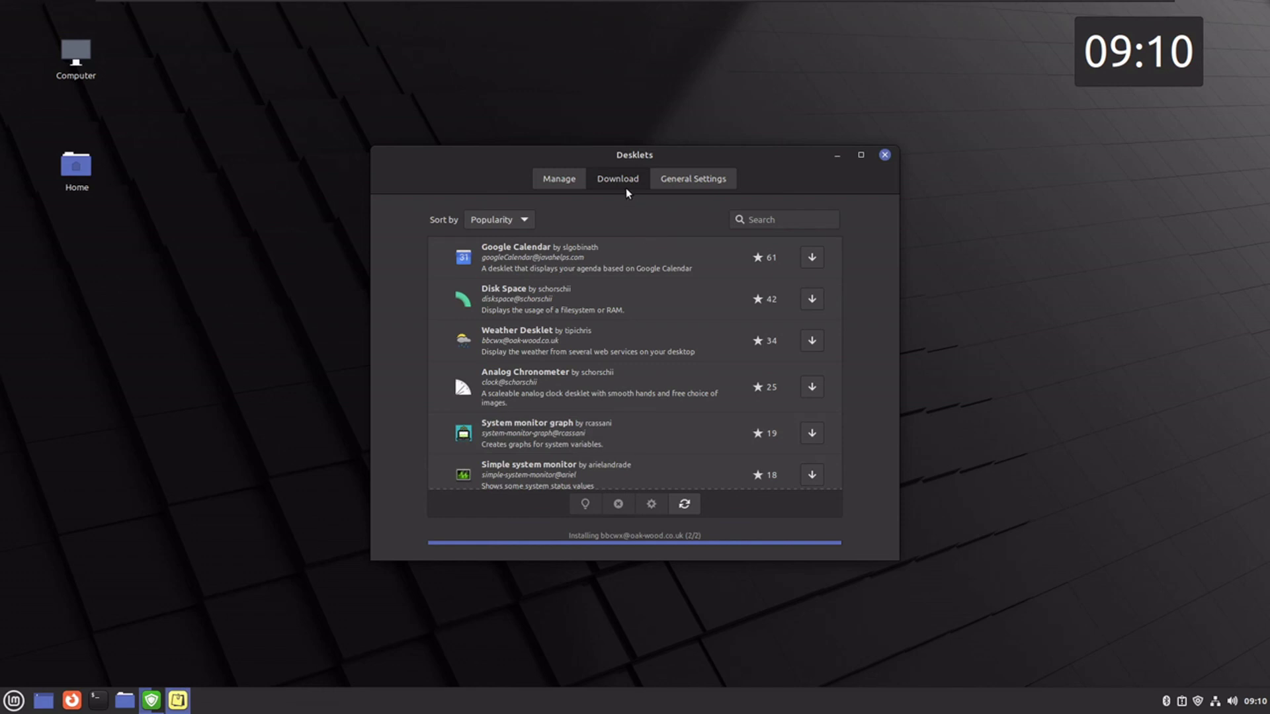
pyautogui.click(565, 180)
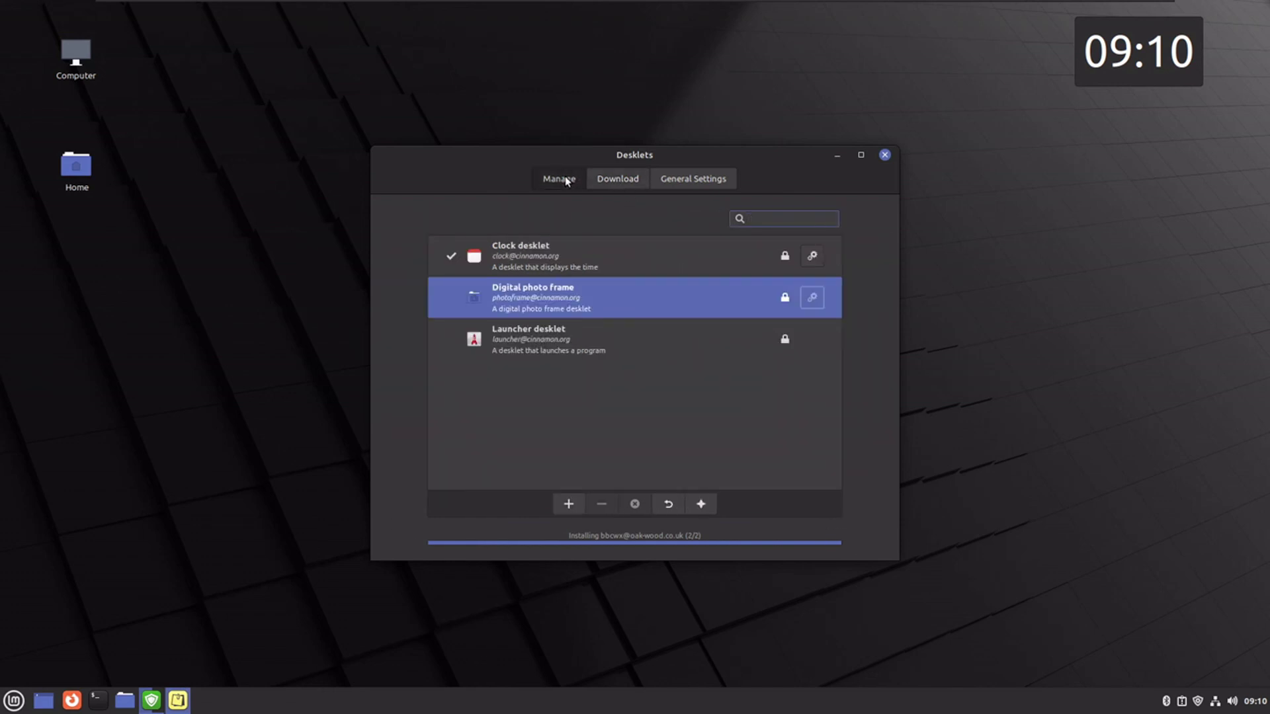
# - Place the Weather Desklet on the desktop's right side and view its configuration
pyautogui.click(544, 260)
pyautogui.click(559, 524)
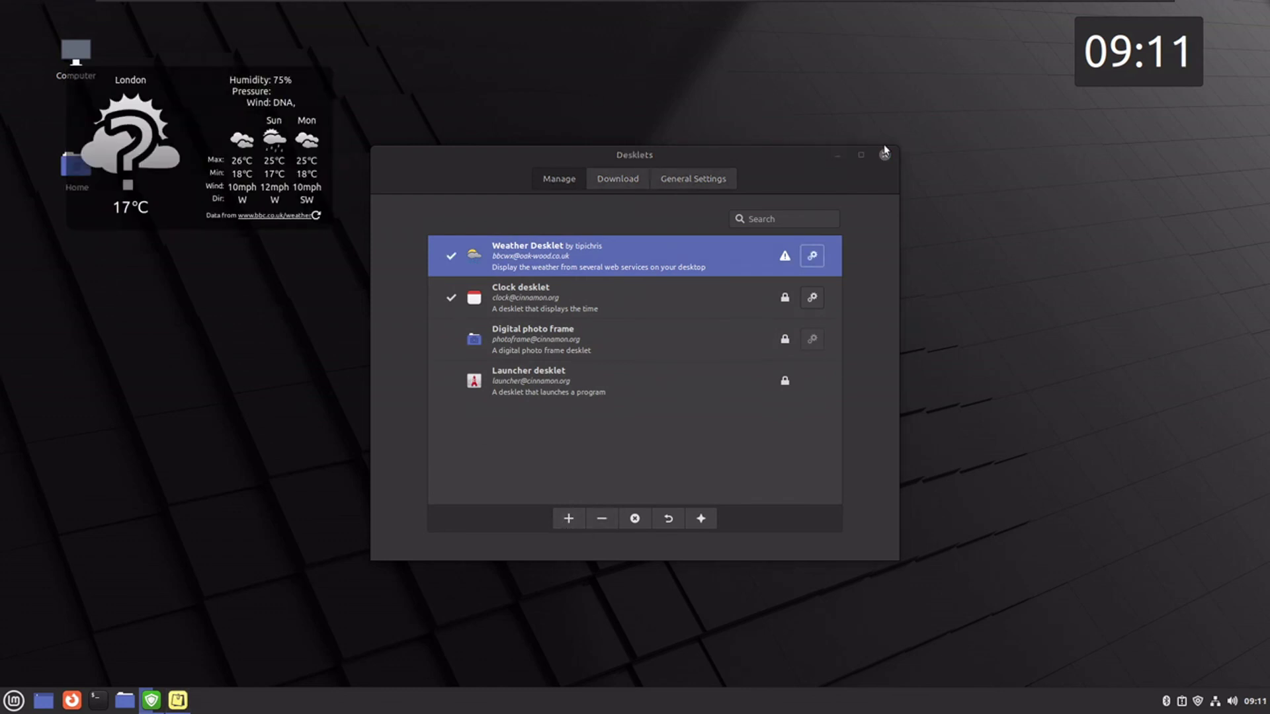
pyautogui.moveTo(199, 132); pyautogui.dragTo(1109, 205)
pyautogui.rightClick(1109, 205)
pyautogui.click(893, 224)
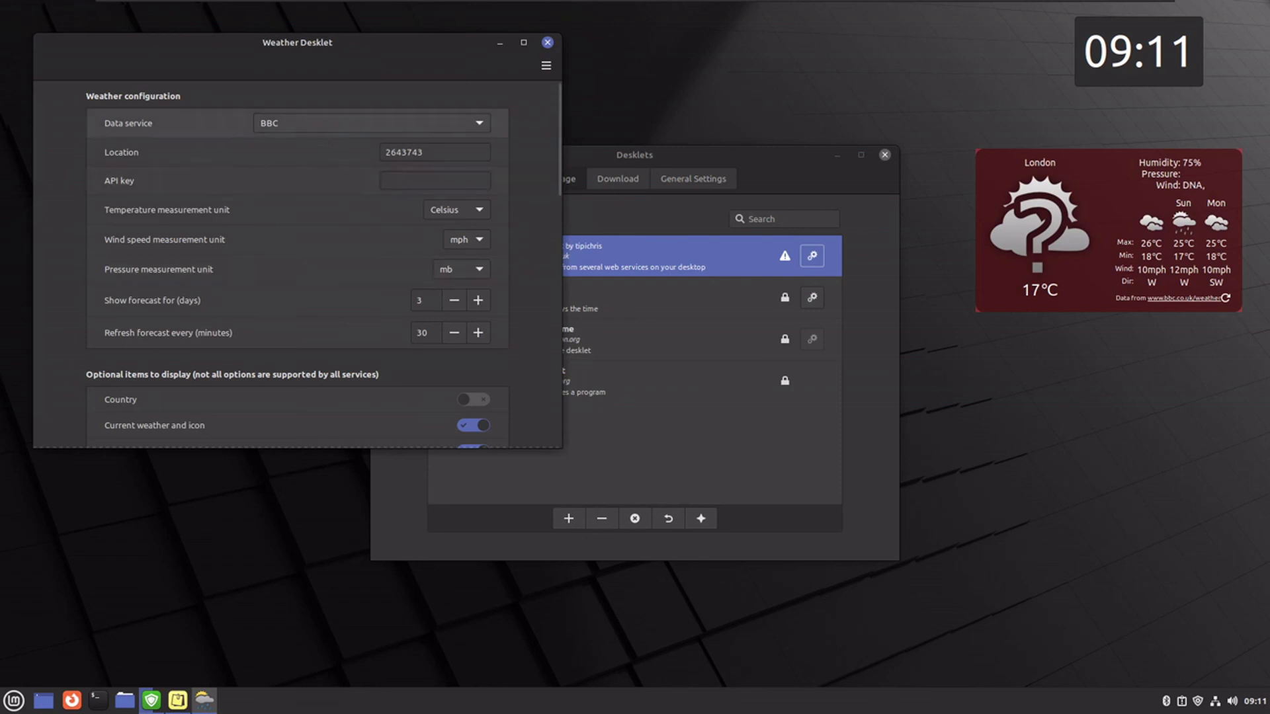
pyautogui.click(547, 42)
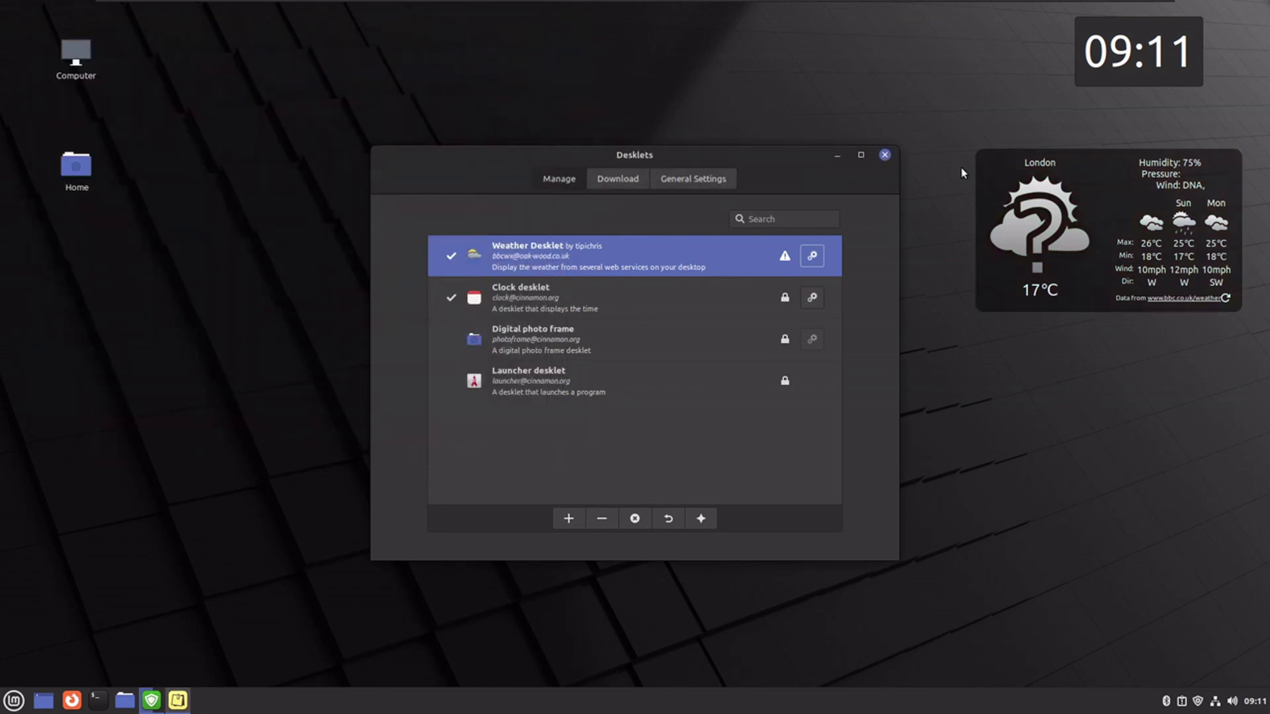
# - Close Desklets, nudge the clock lower, then review System Reports' empty crash reports and close it
pyautogui.click(885, 156)
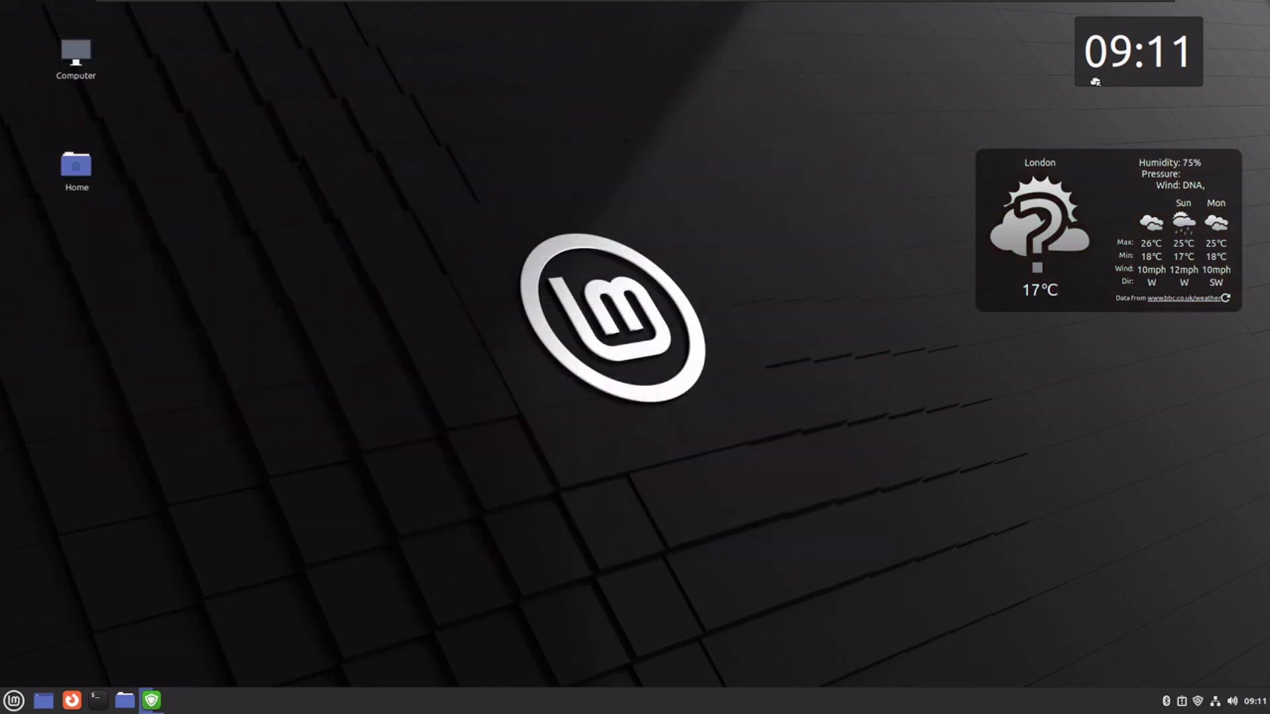
pyautogui.moveTo(1091, 82)
pyautogui.mouseDown()
pyautogui.moveTo(1075, 87)
pyautogui.moveTo(1077, 100)
pyautogui.mouseUp()
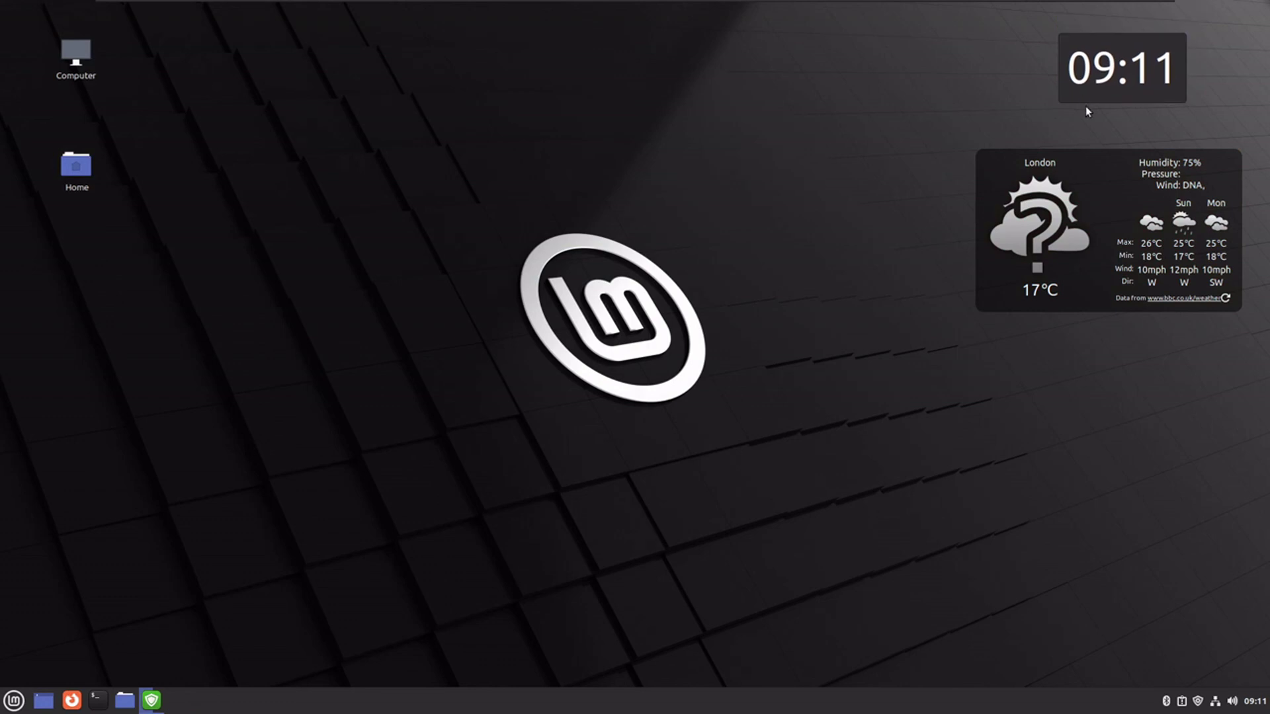
pyautogui.click(1184, 702)
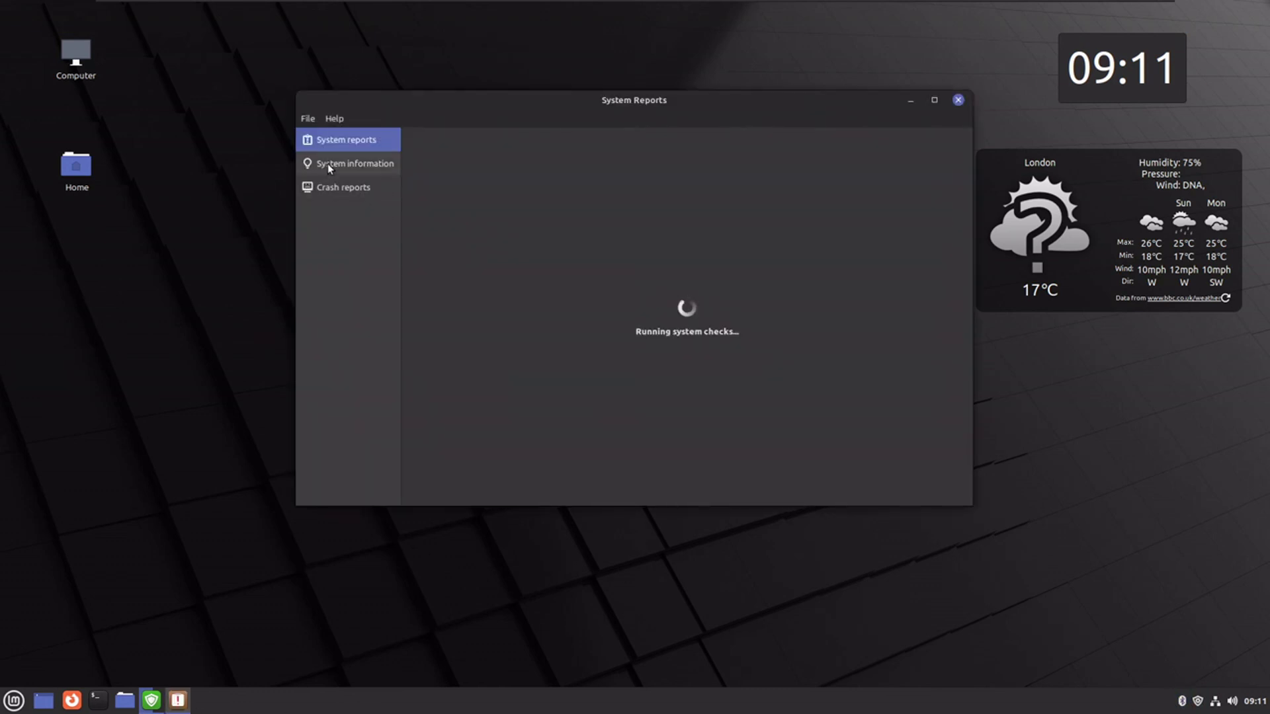
pyautogui.click(327, 164)
pyautogui.click(336, 187)
pyautogui.click(335, 140)
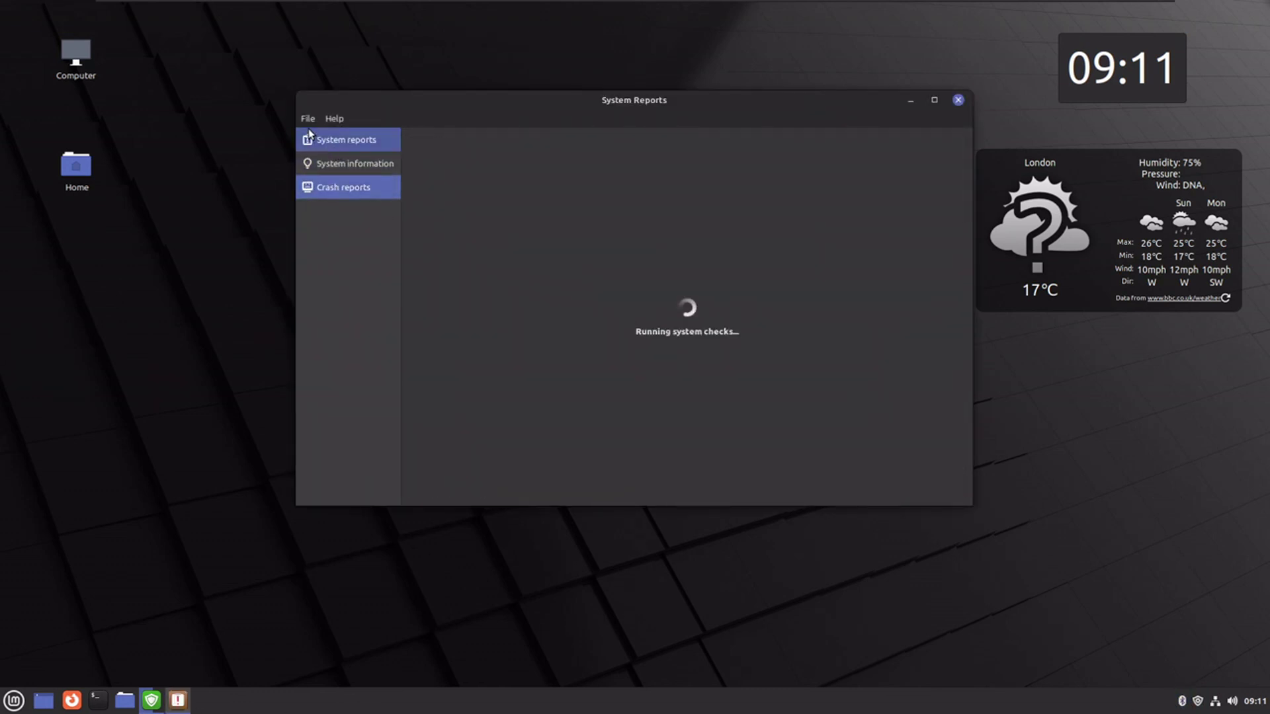
pyautogui.click(308, 119)
pyautogui.click(347, 186)
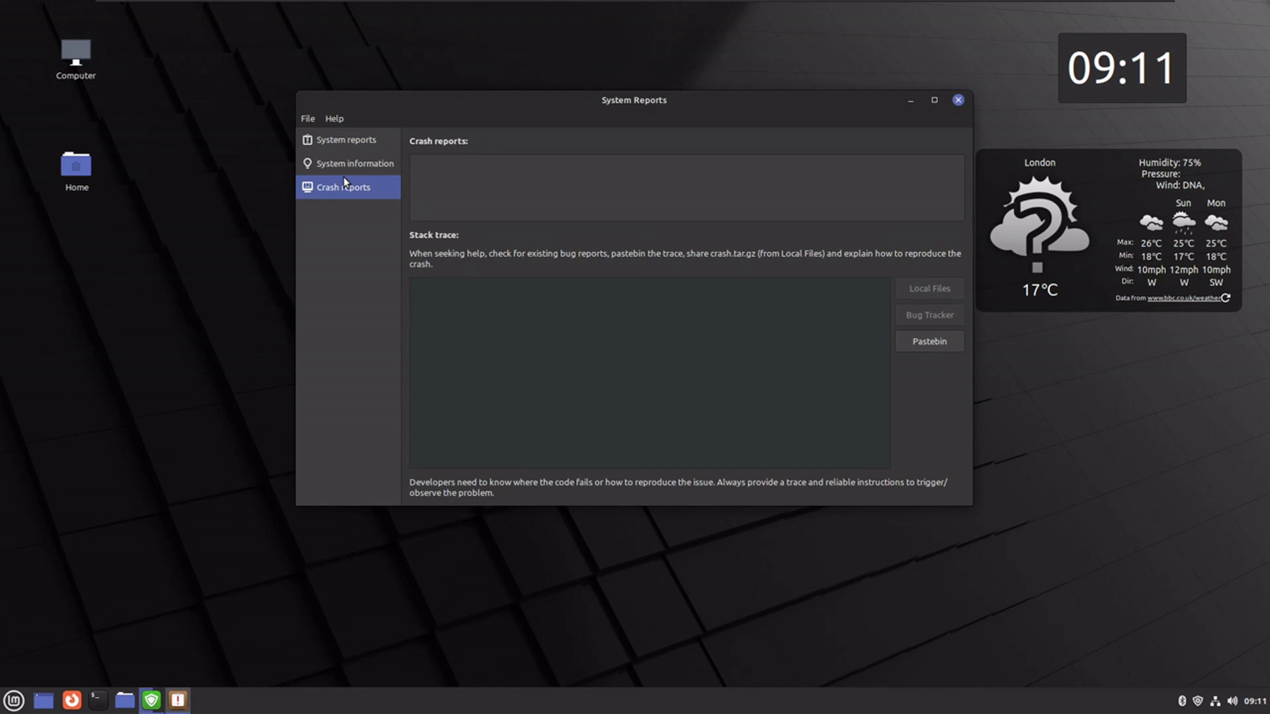
pyautogui.click(957, 100)
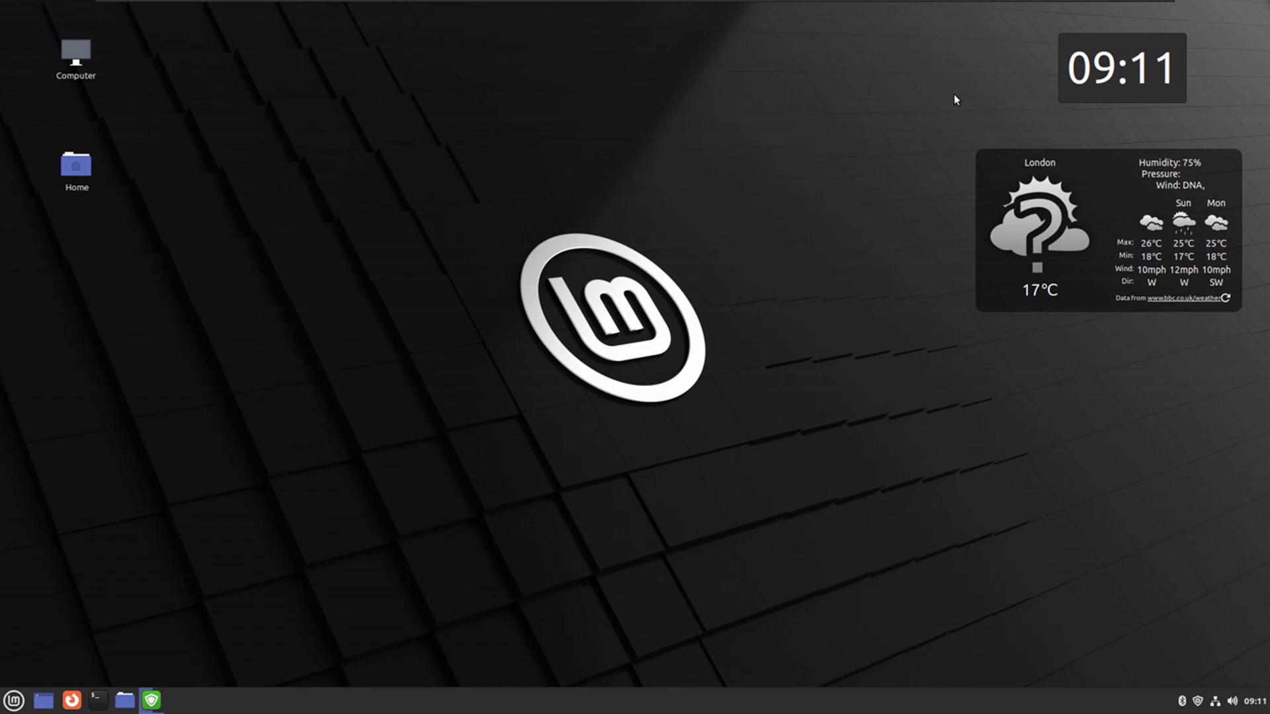
pyautogui.moveTo(887, 1)
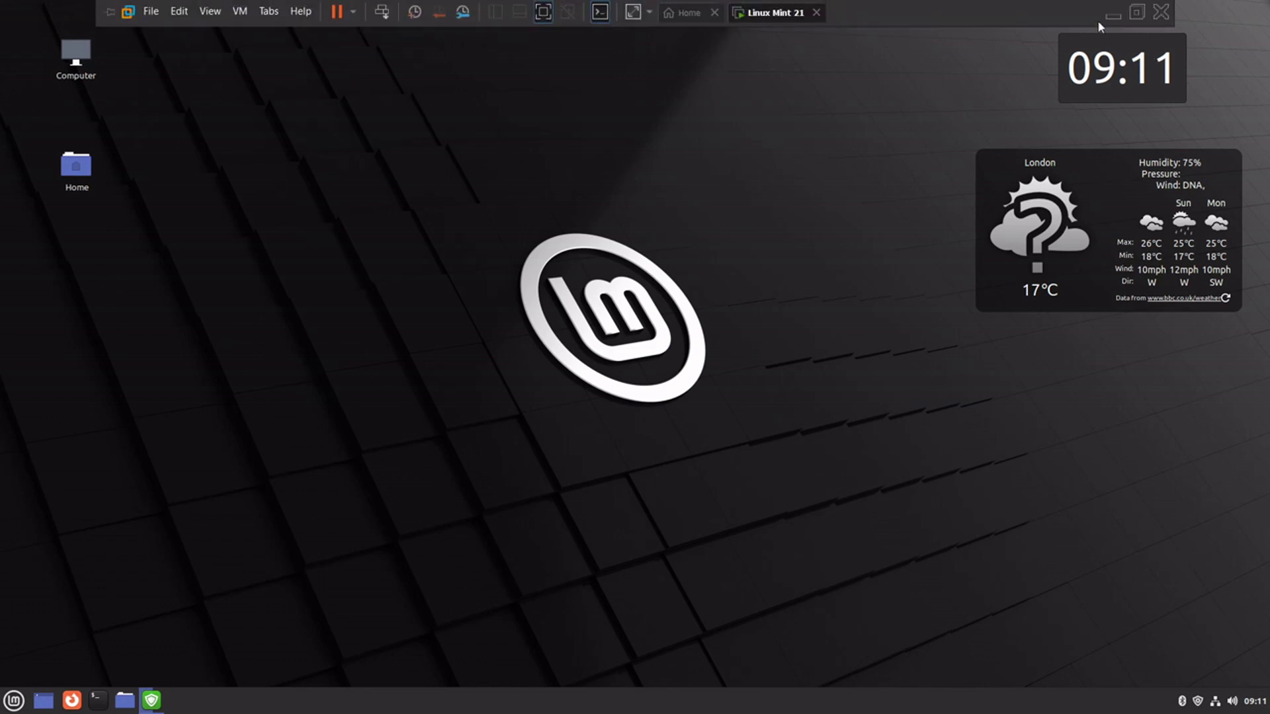